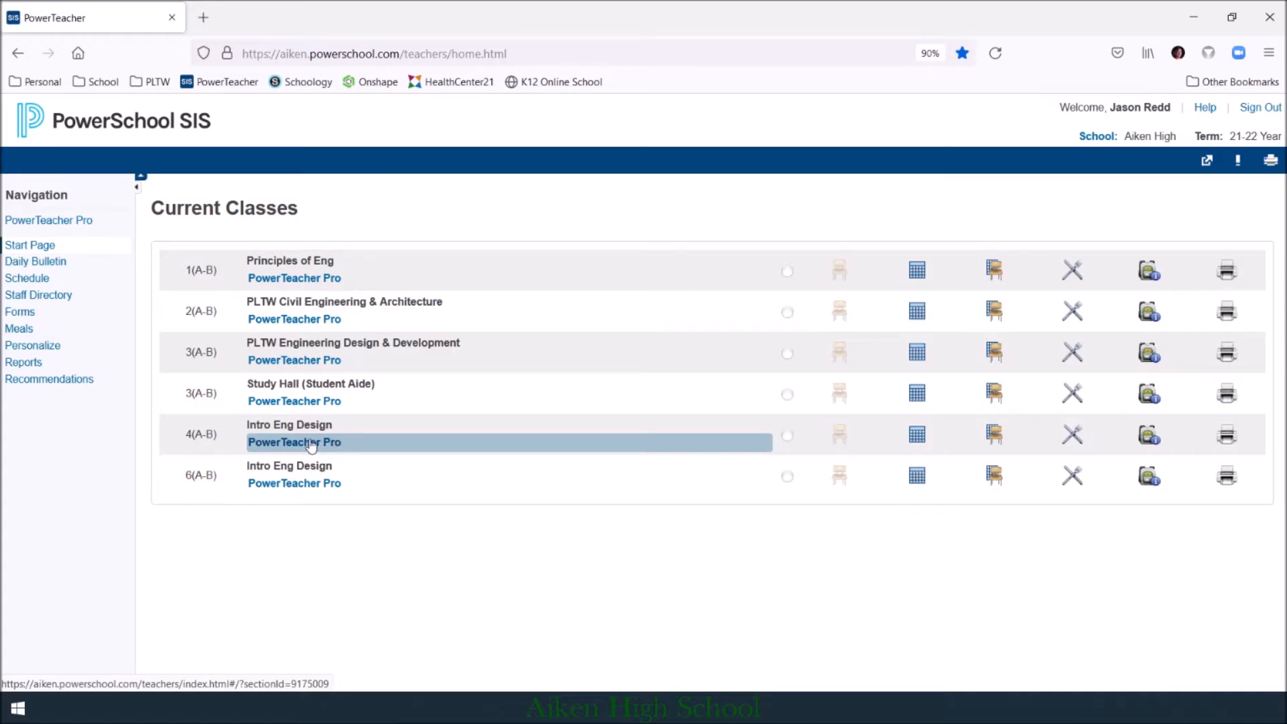
Step: Open PowerTeacher Pro, check the reporting term options and bring up the scoresheet for the Principles of Eng class
click(103, 223)
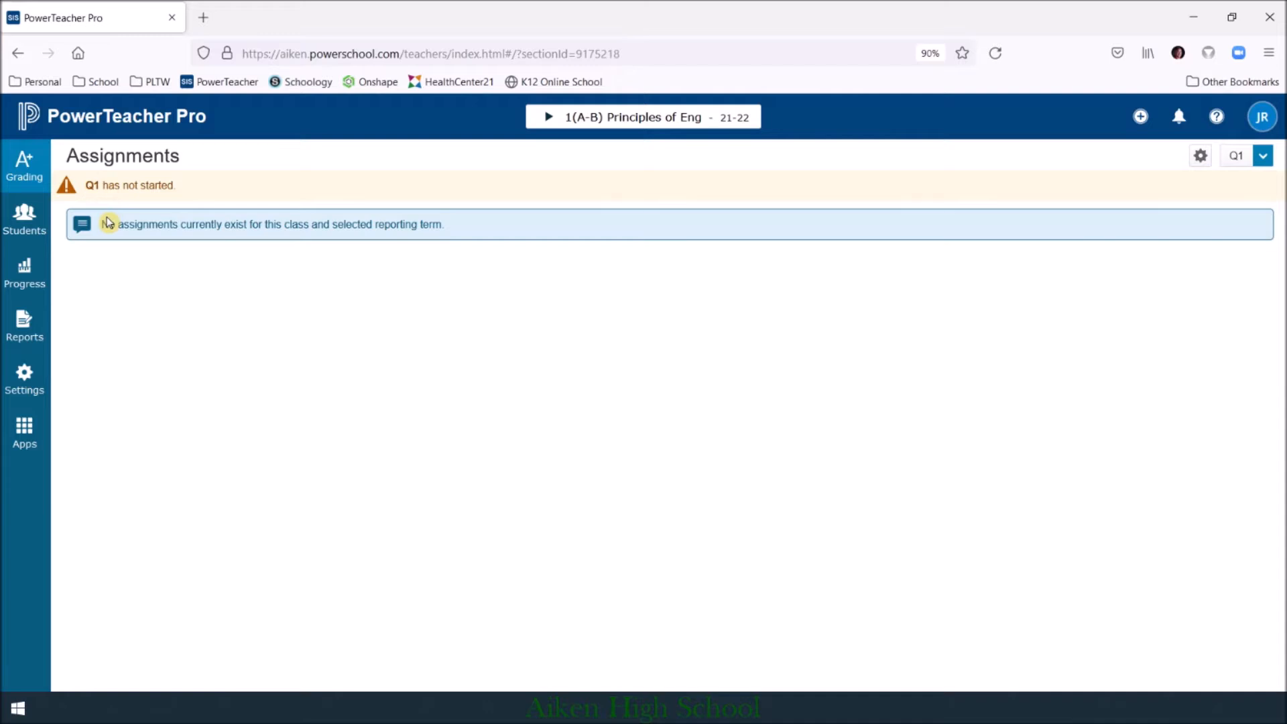
click(1264, 157)
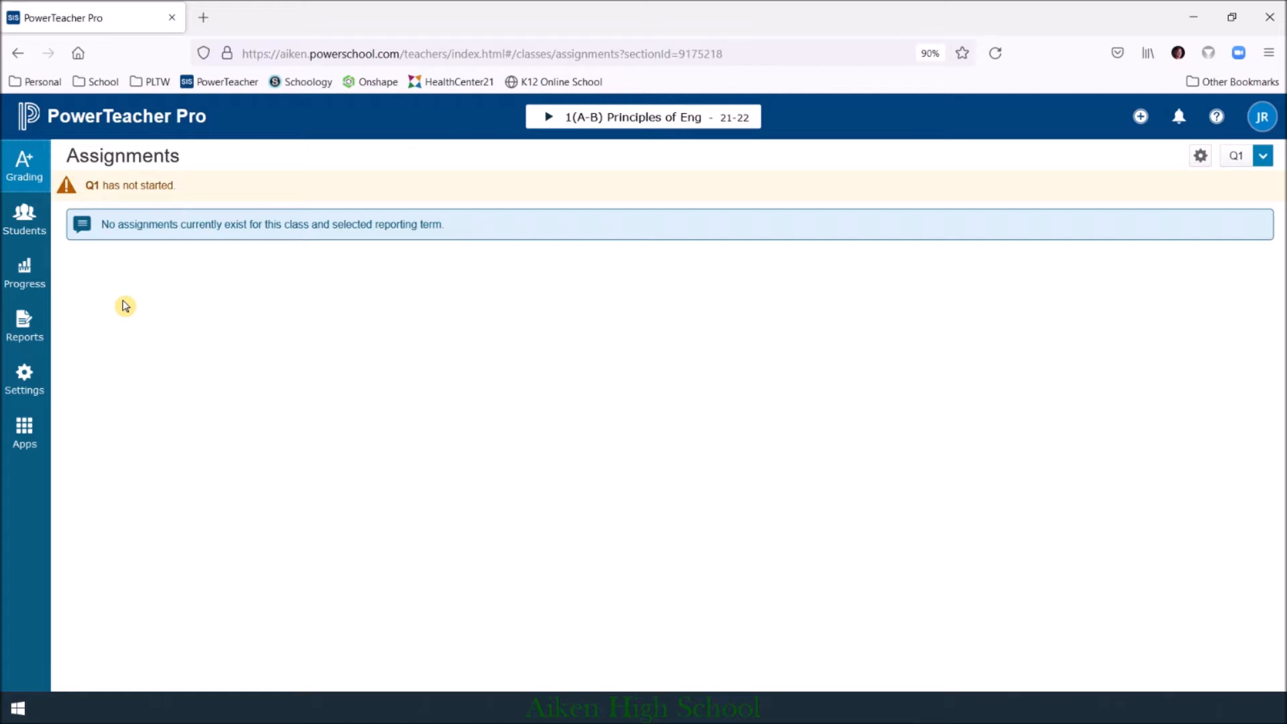
click(33, 164)
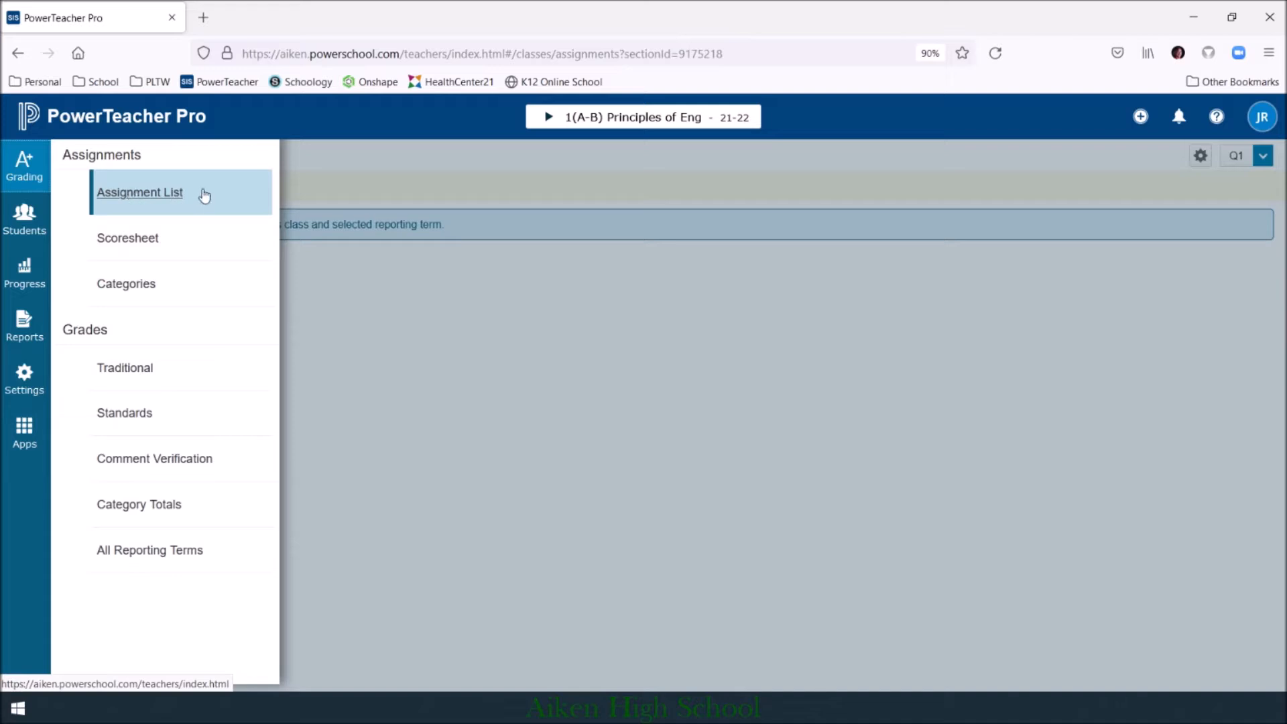
click(490, 311)
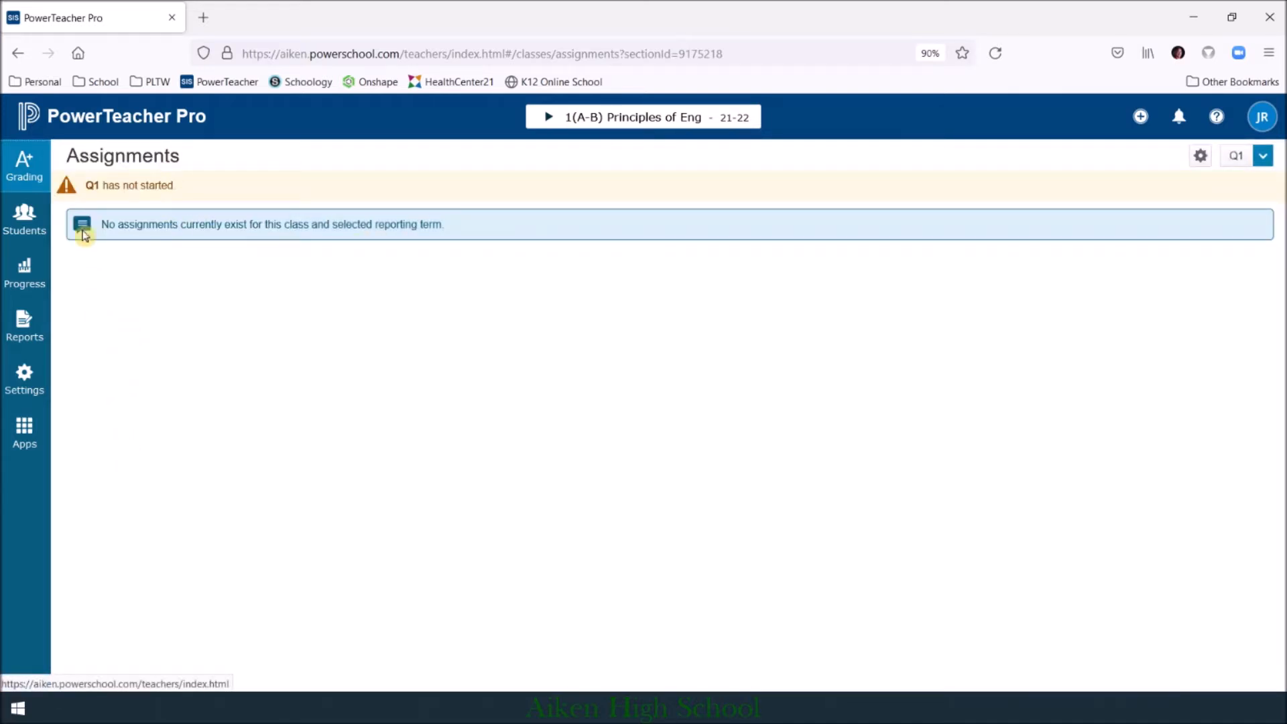
click(44, 174)
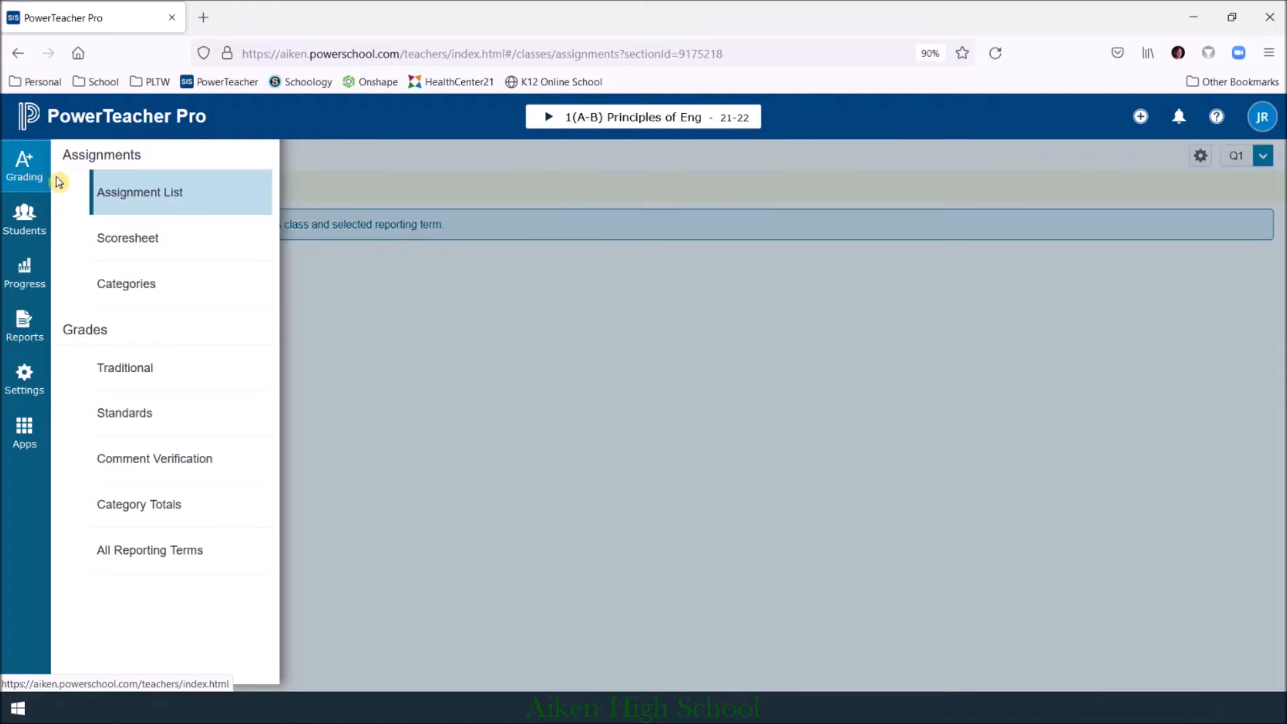
click(169, 245)
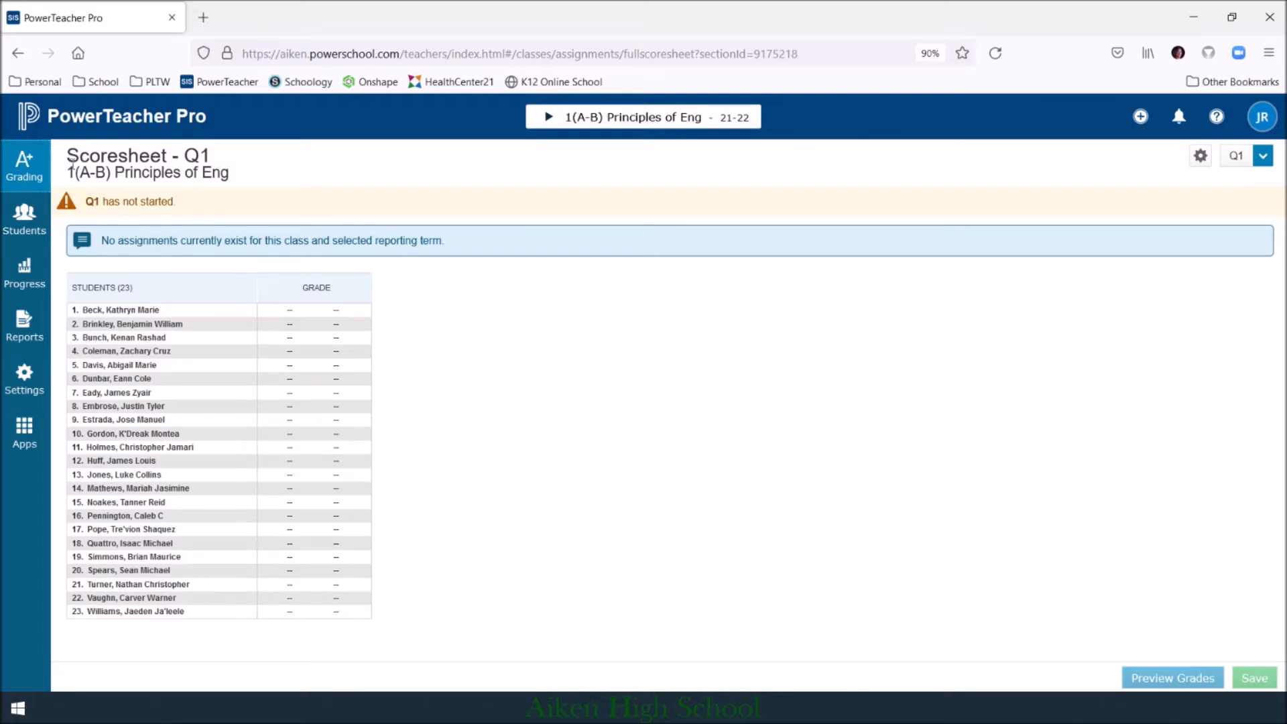
click(13, 150)
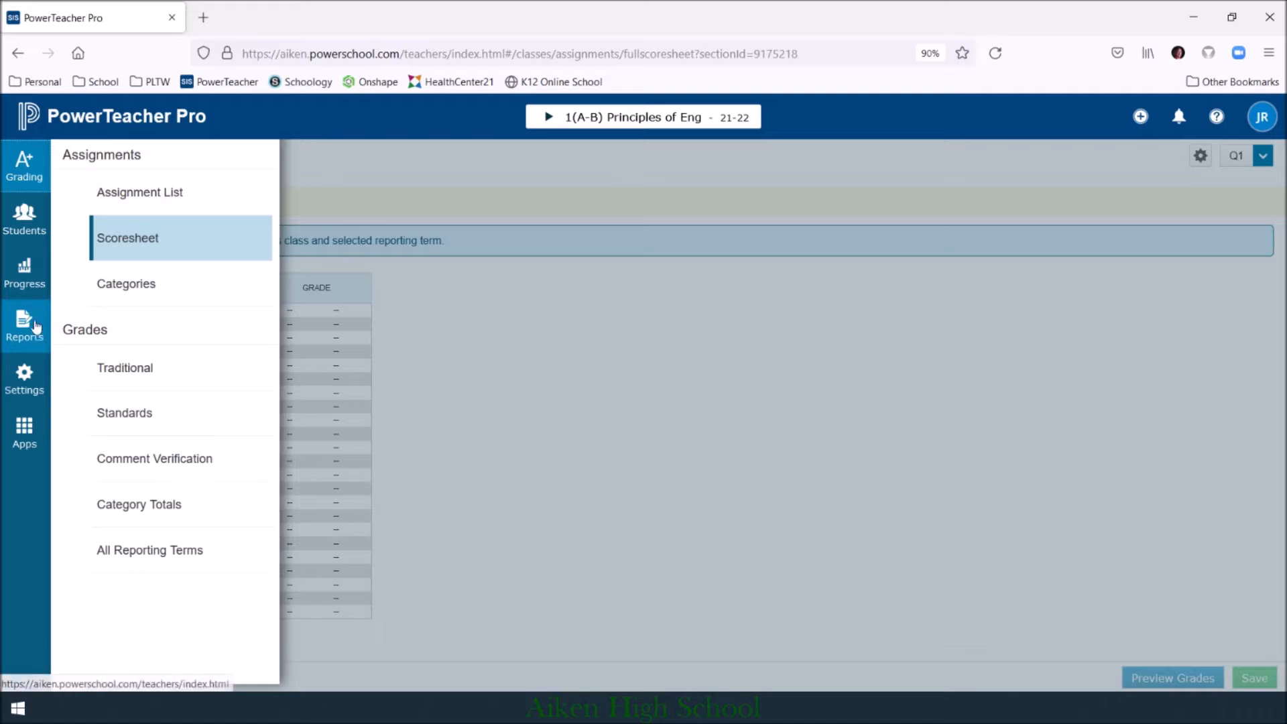
click(15, 224)
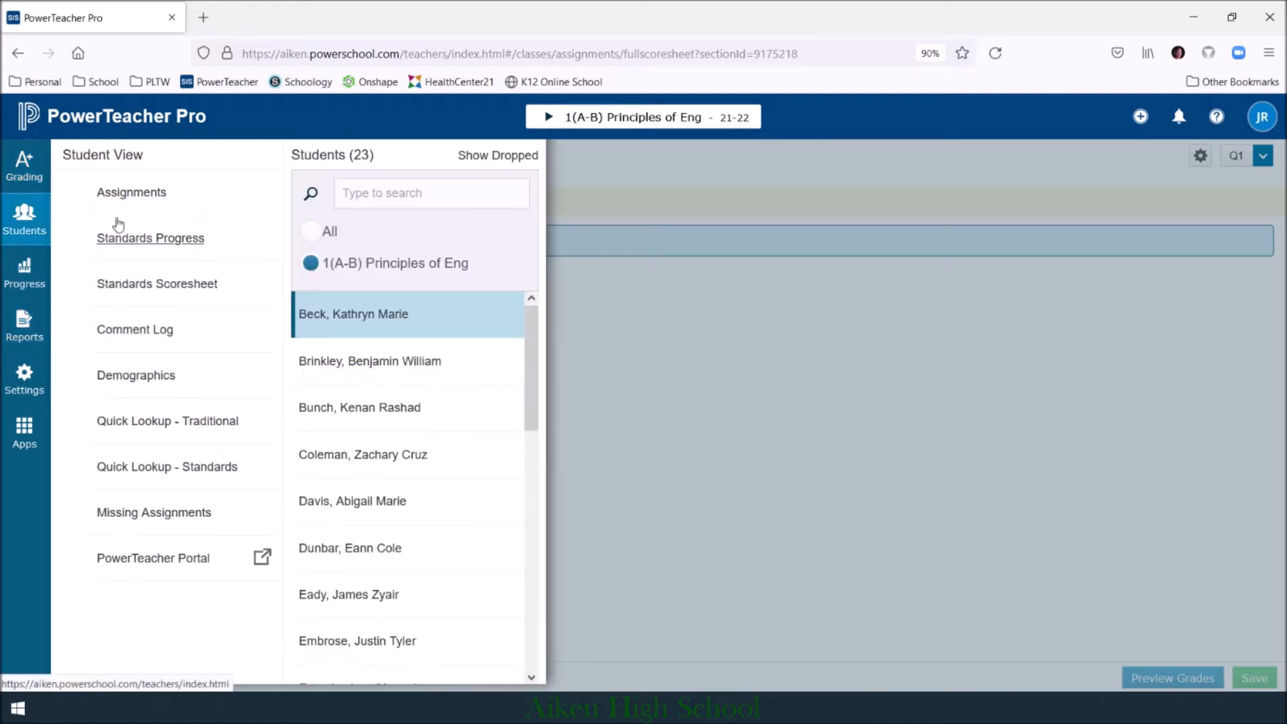
click(25, 274)
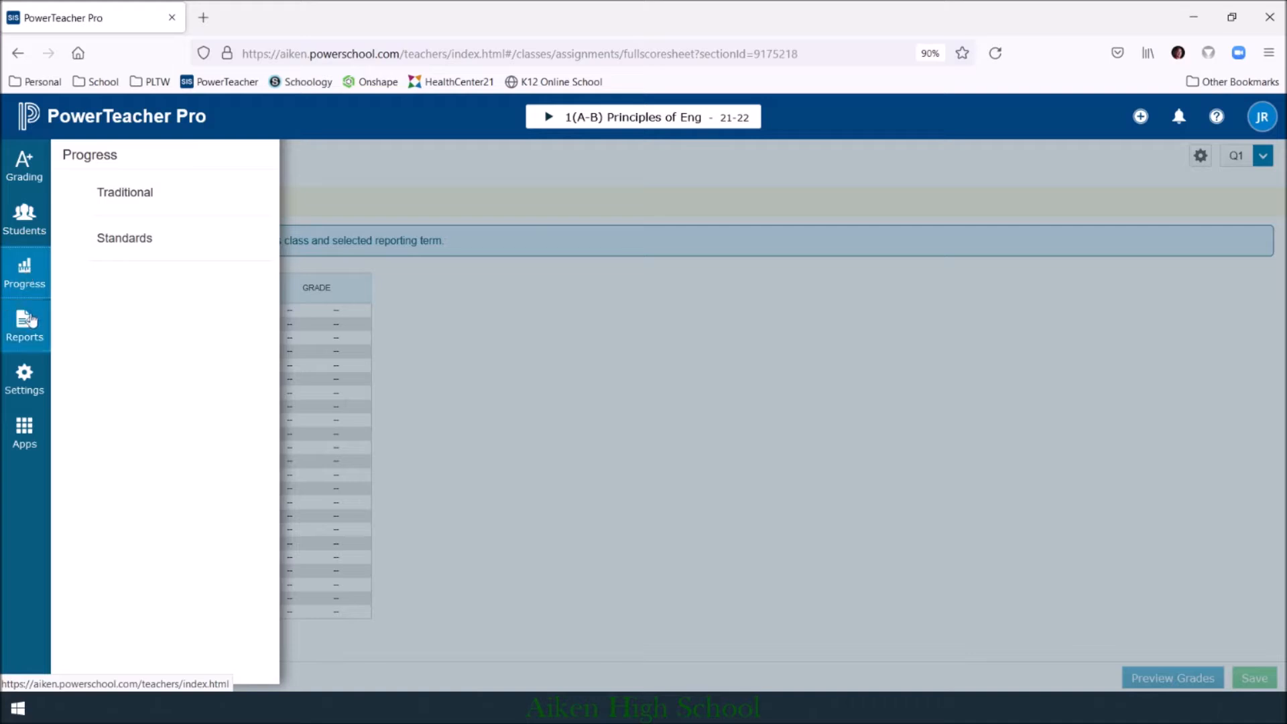
click(34, 319)
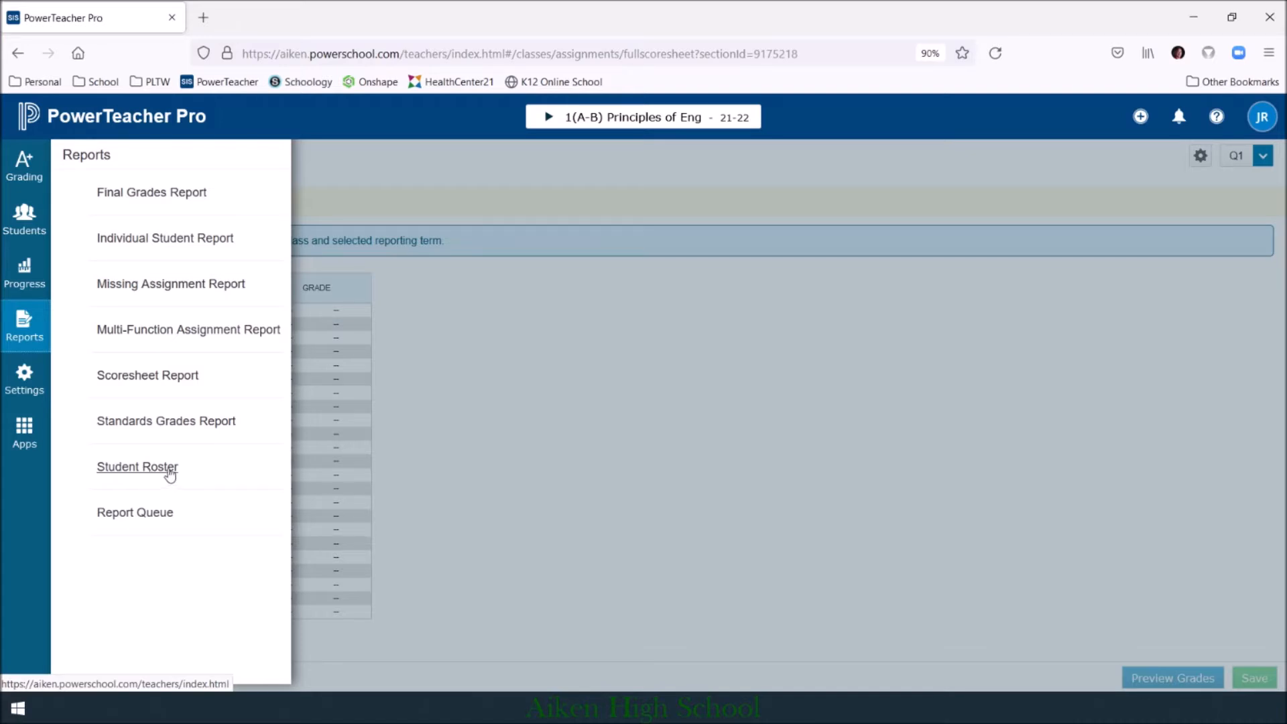
Step: In the class description settings, change the custom class name of the Principles of Eng class to "Princ. Of Eng. (Honors)" and save
click(37, 384)
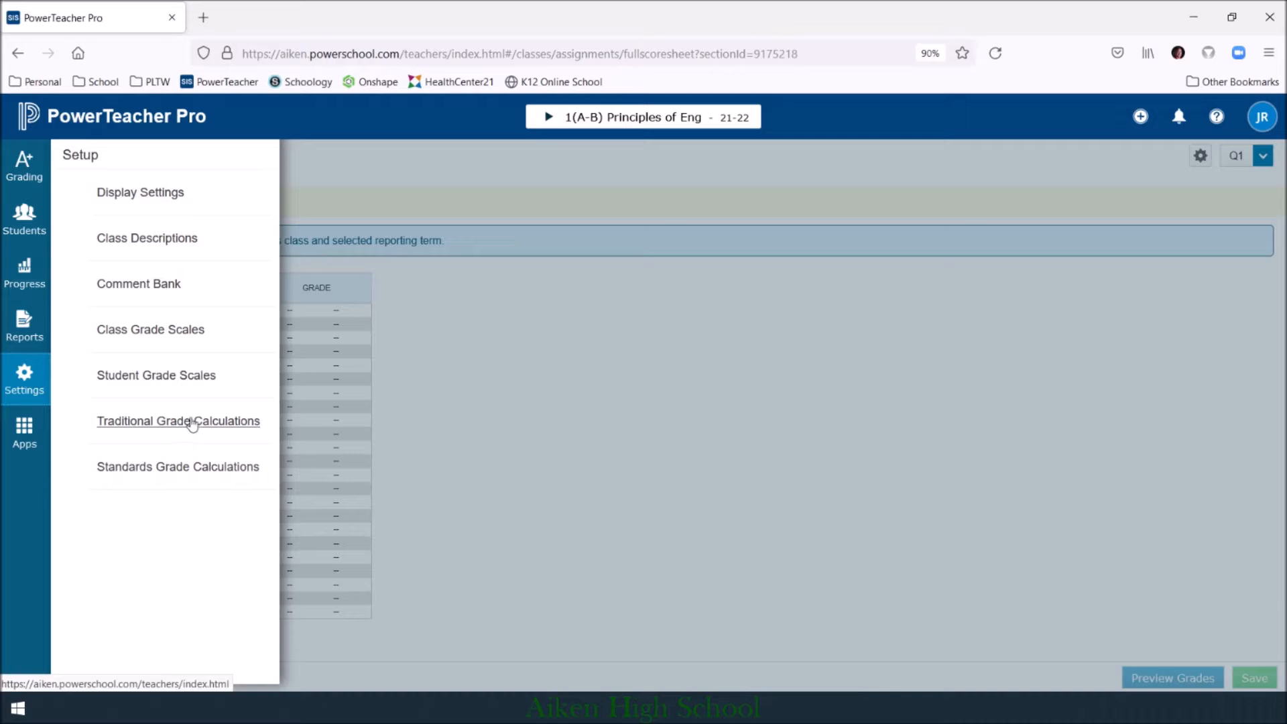
click(94, 423)
click(190, 246)
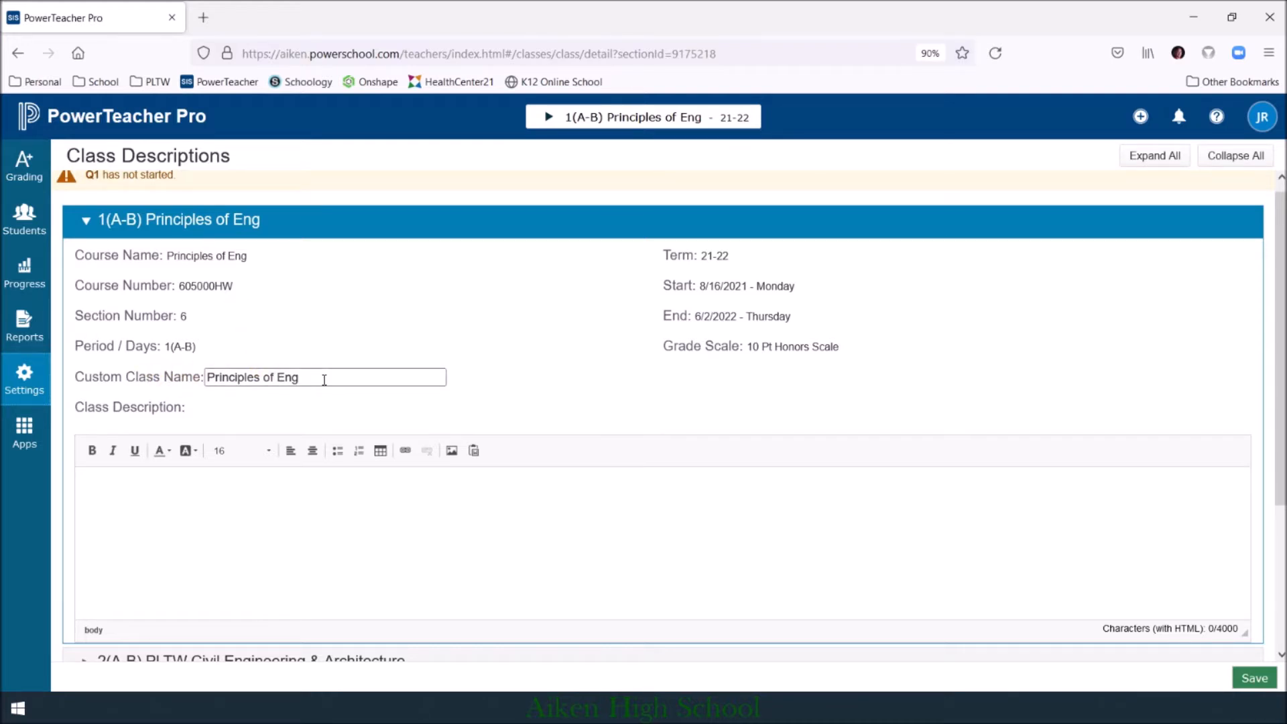
click(259, 378)
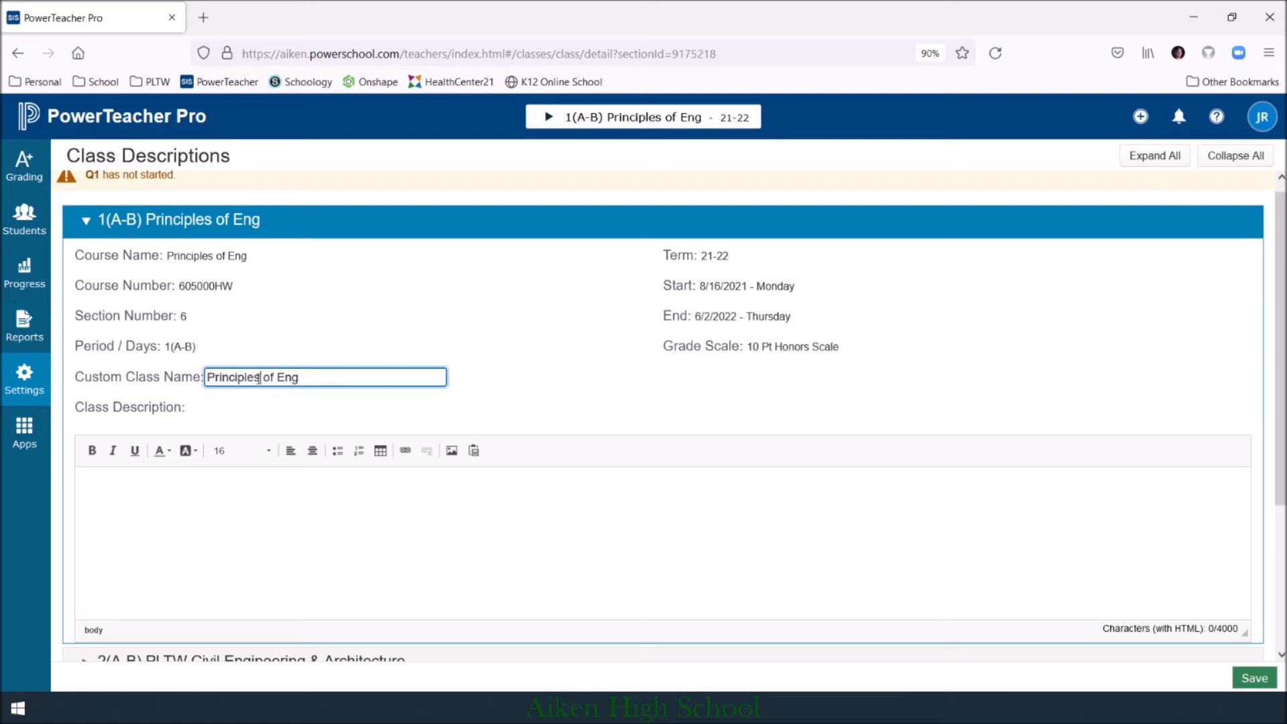
key(BackSpace)
key(BackSpace)
key(BackSpace)
key(BackSpace)
key(BackSpace)
key(BackSpace)
text(.)
key(BackSpace)
text(c.)
click(260, 379)
key(BackSpace)
key(BackSpace)
key(BackSpace)
text(Of)
click(289, 381)
text(. (Honors))
click(1254, 677)
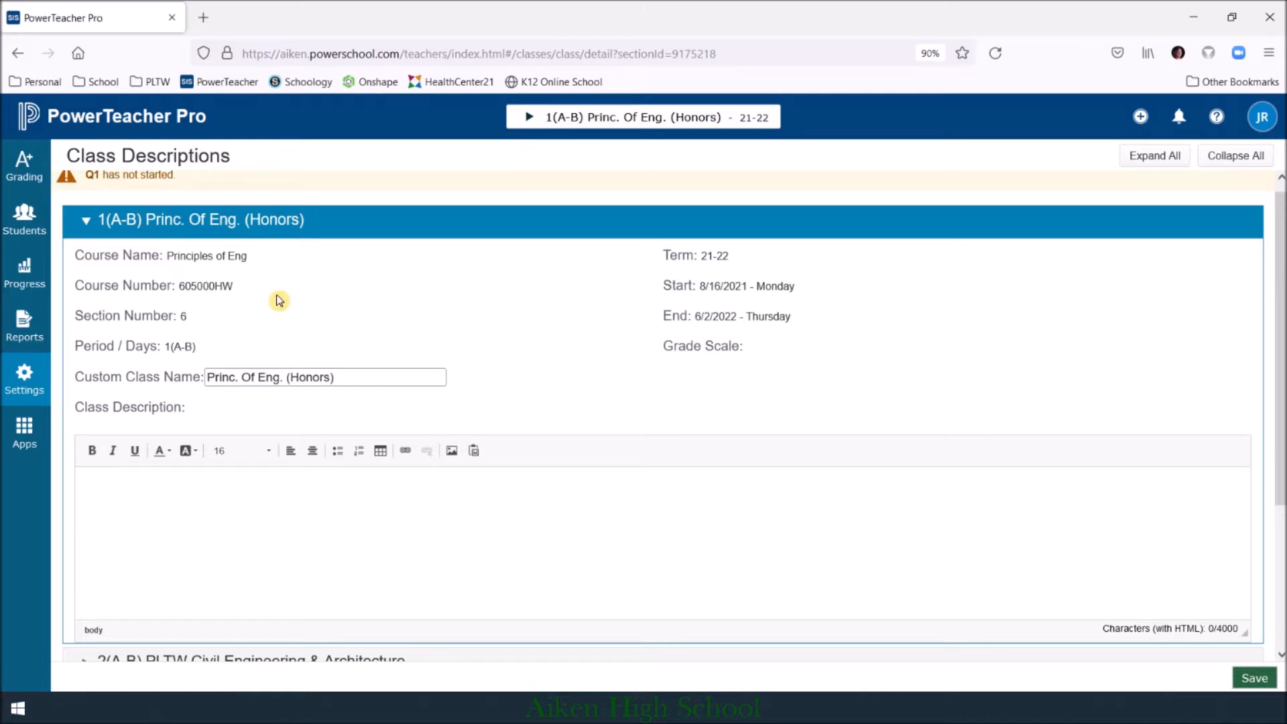
Step: Compare the official course name with the custom class name and the class shown in the header
drag(253, 260, 163, 255)
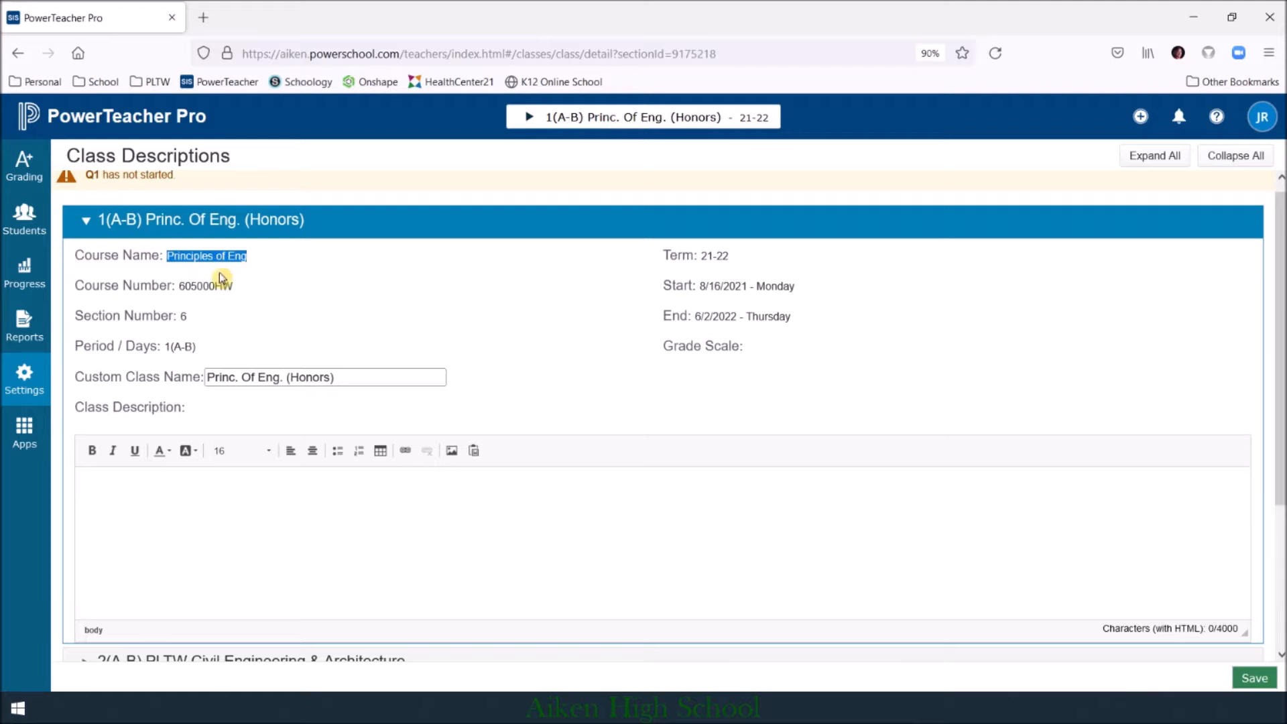
drag(370, 373, 201, 362)
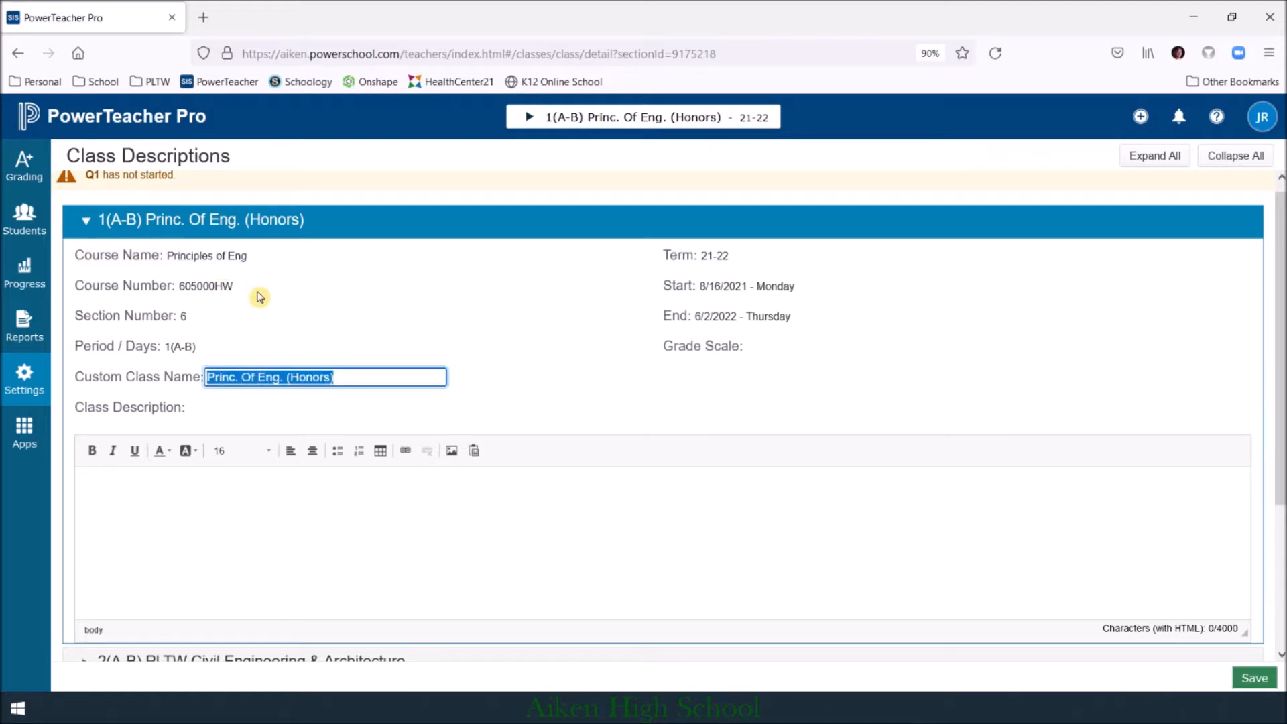
click(585, 120)
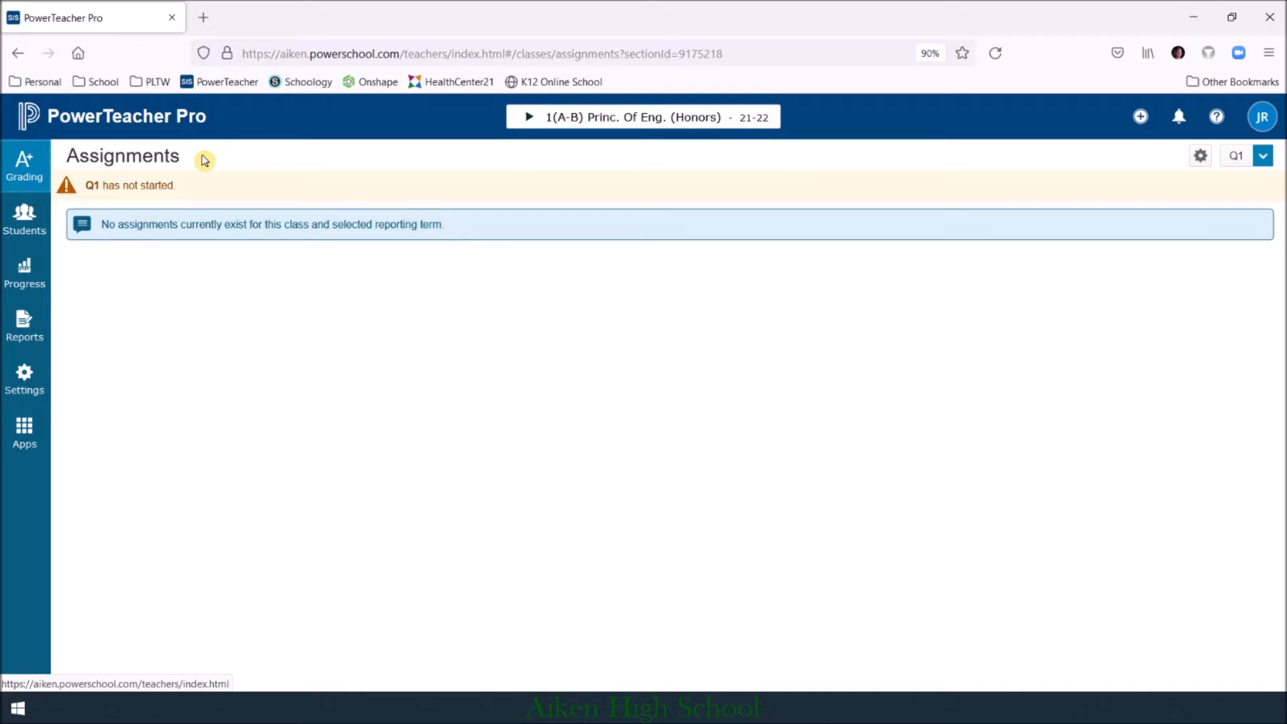
Step: Open the grading categories and compare the list with inactive categories hidden and shown
click(23, 173)
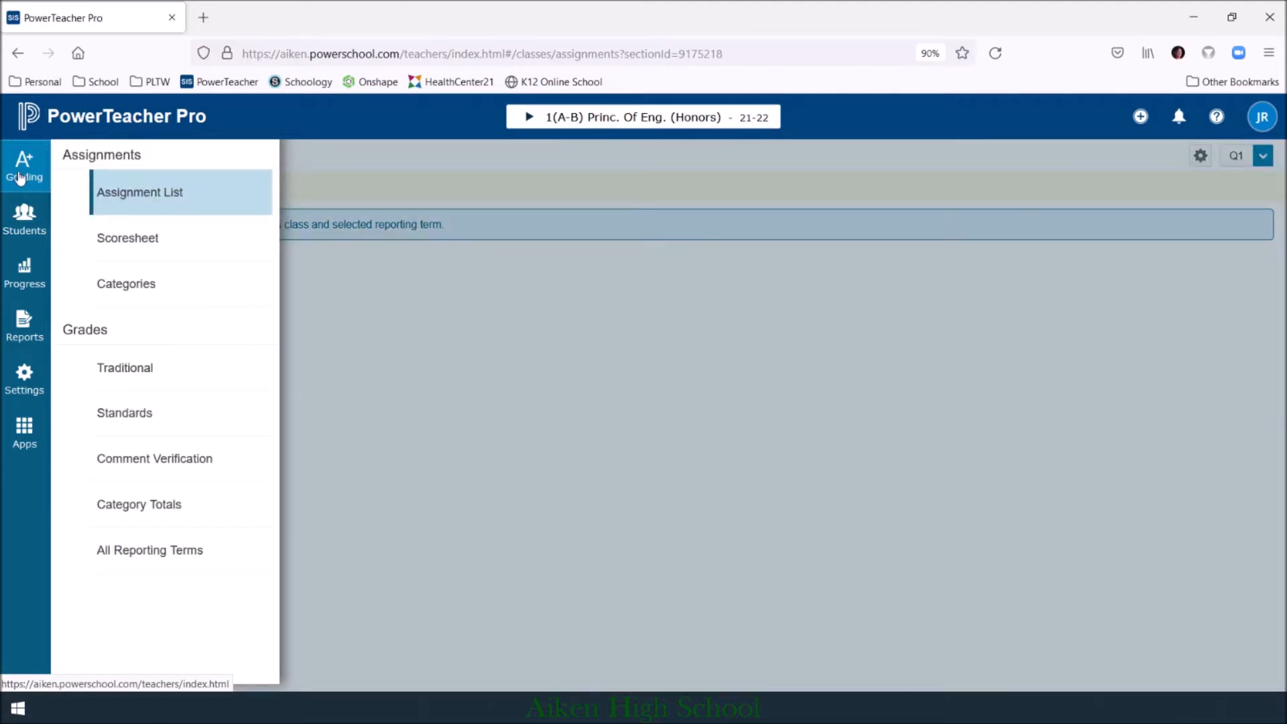
click(170, 290)
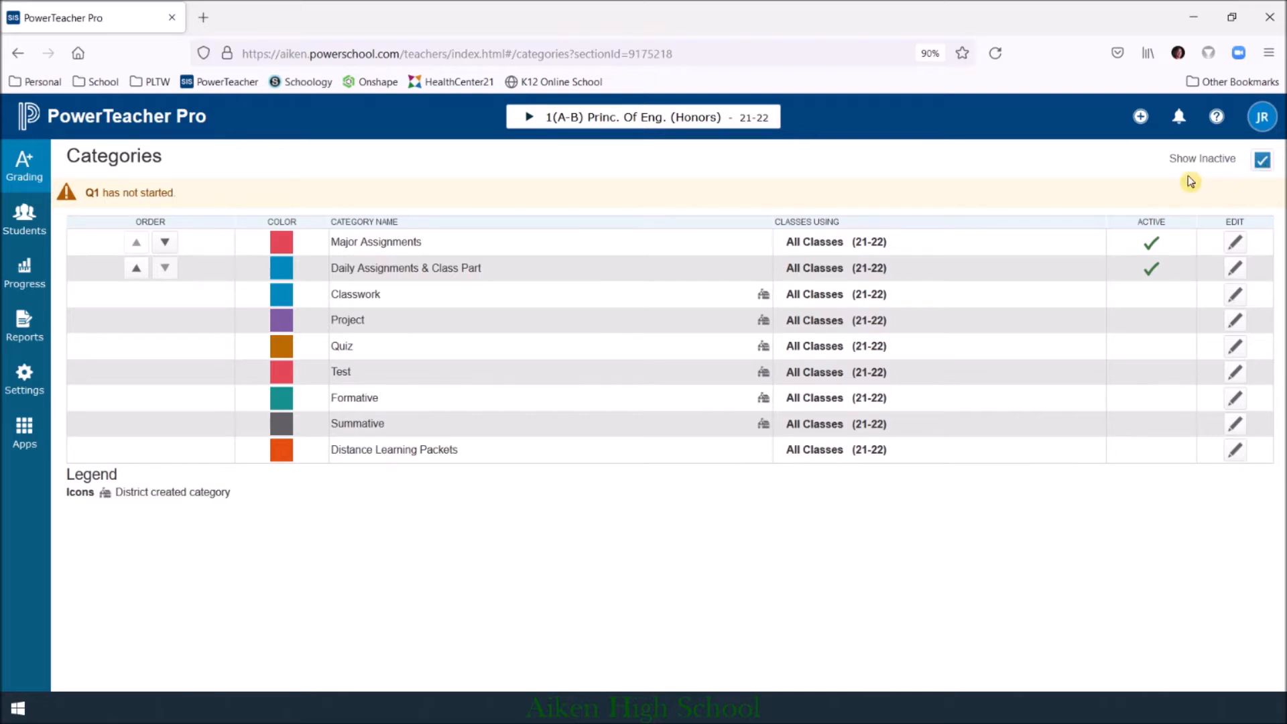
click(1263, 160)
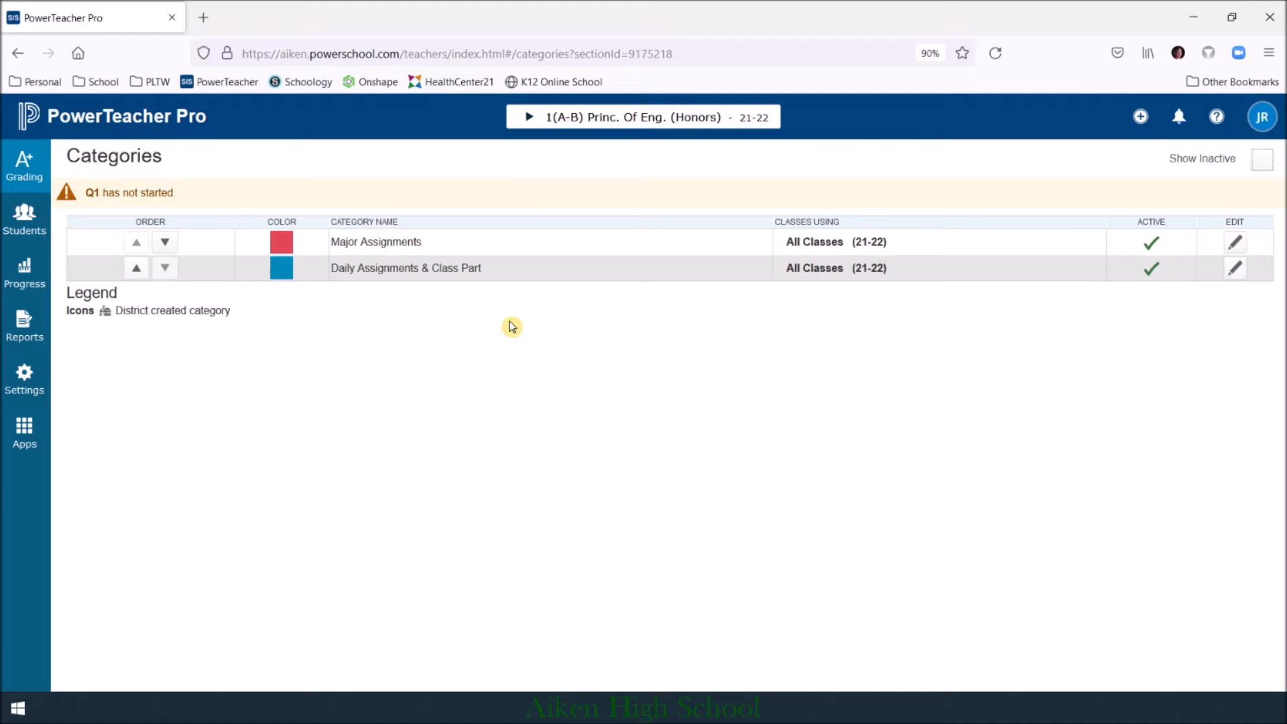
click(1264, 160)
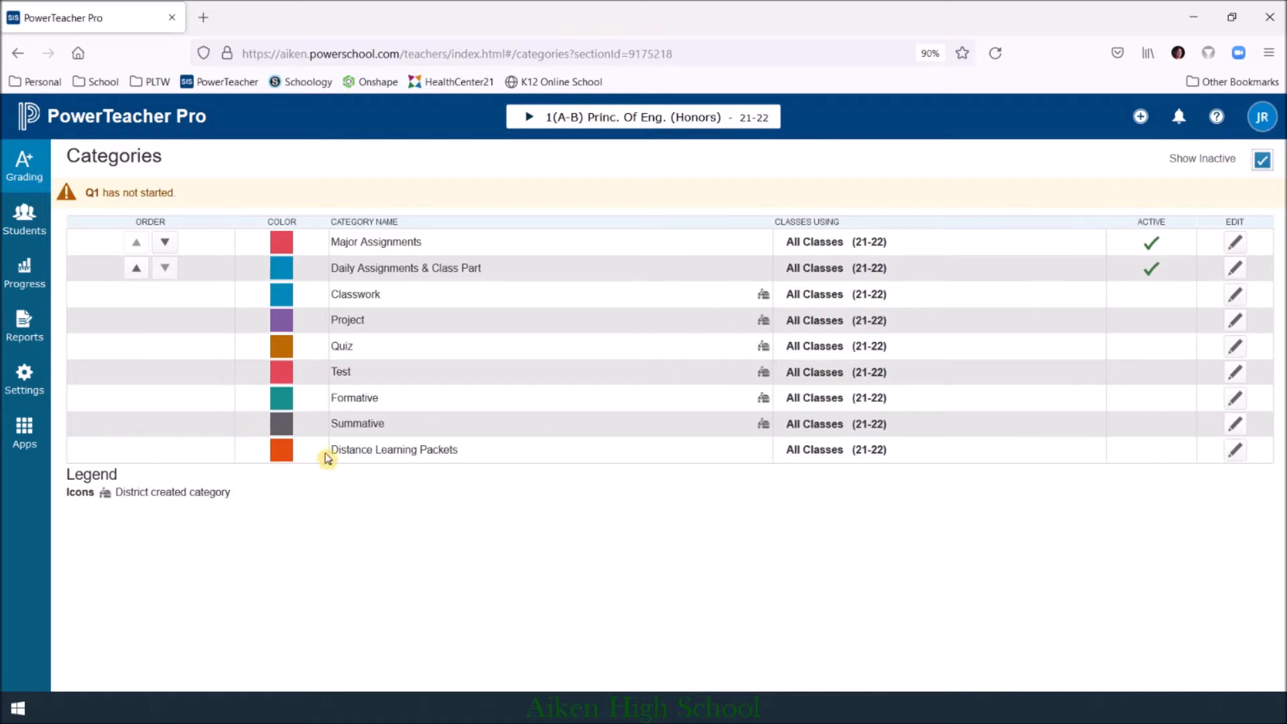
Step: Set the status of the Distance Learning Packets category to Inactive and save it
click(1235, 450)
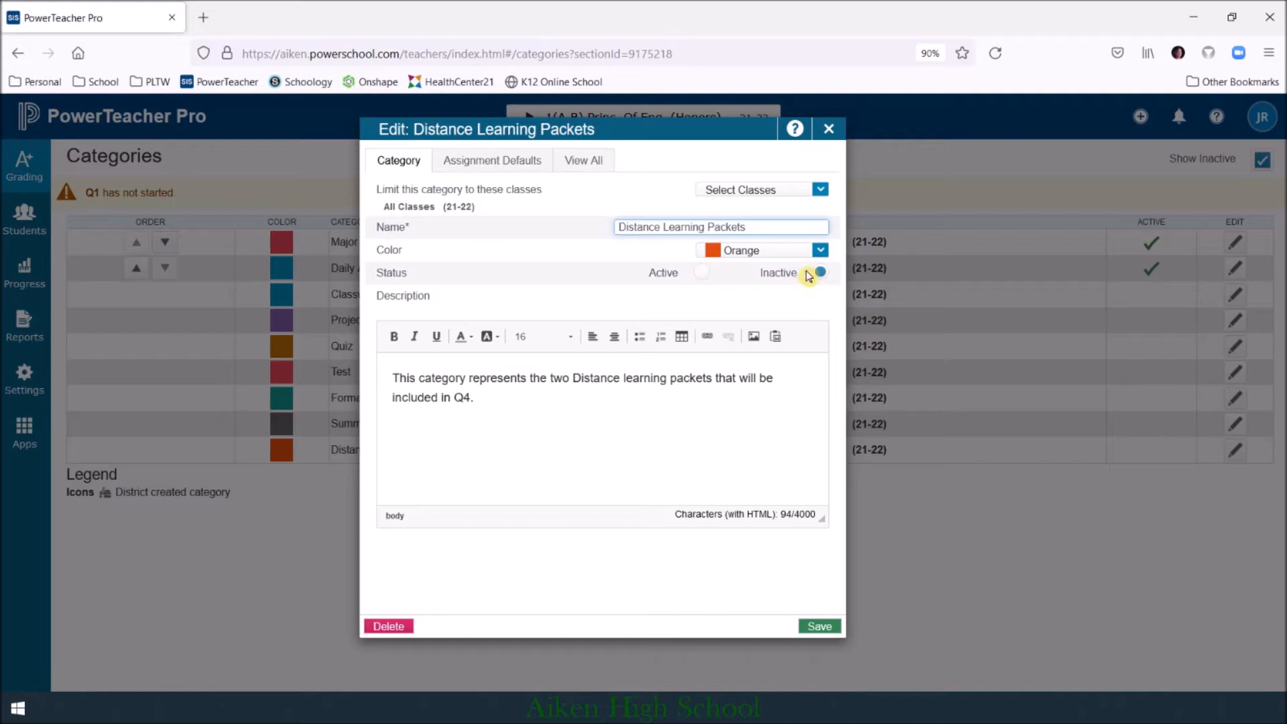
click(821, 273)
click(824, 630)
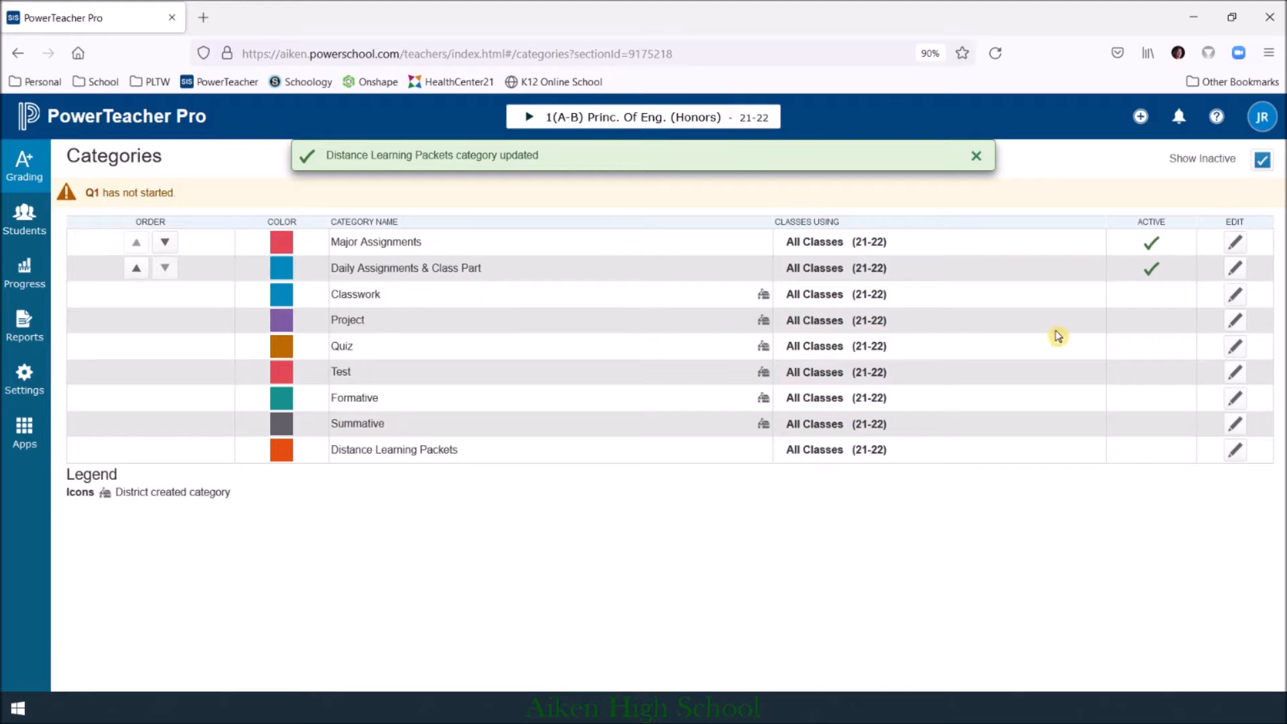
Step: Set the status of the Quiz category to Inactive, save it, and hide inactive categories from the list
click(1235, 347)
click(819, 272)
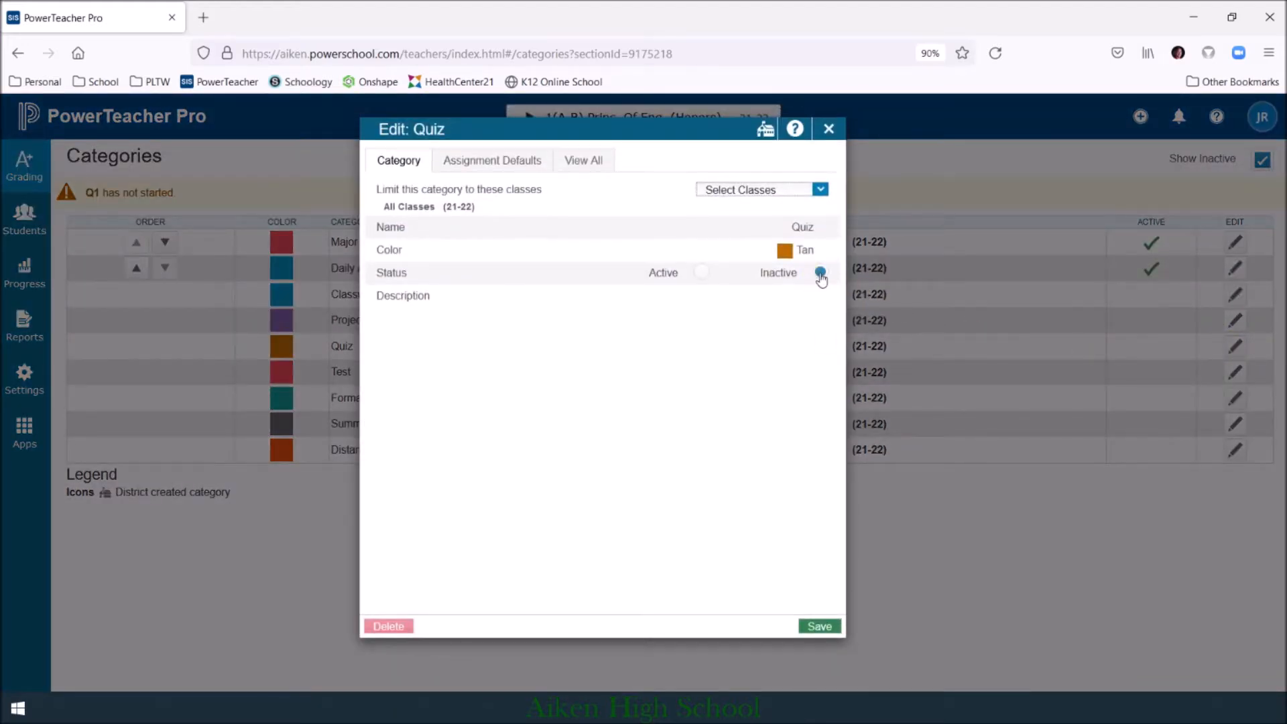
click(820, 627)
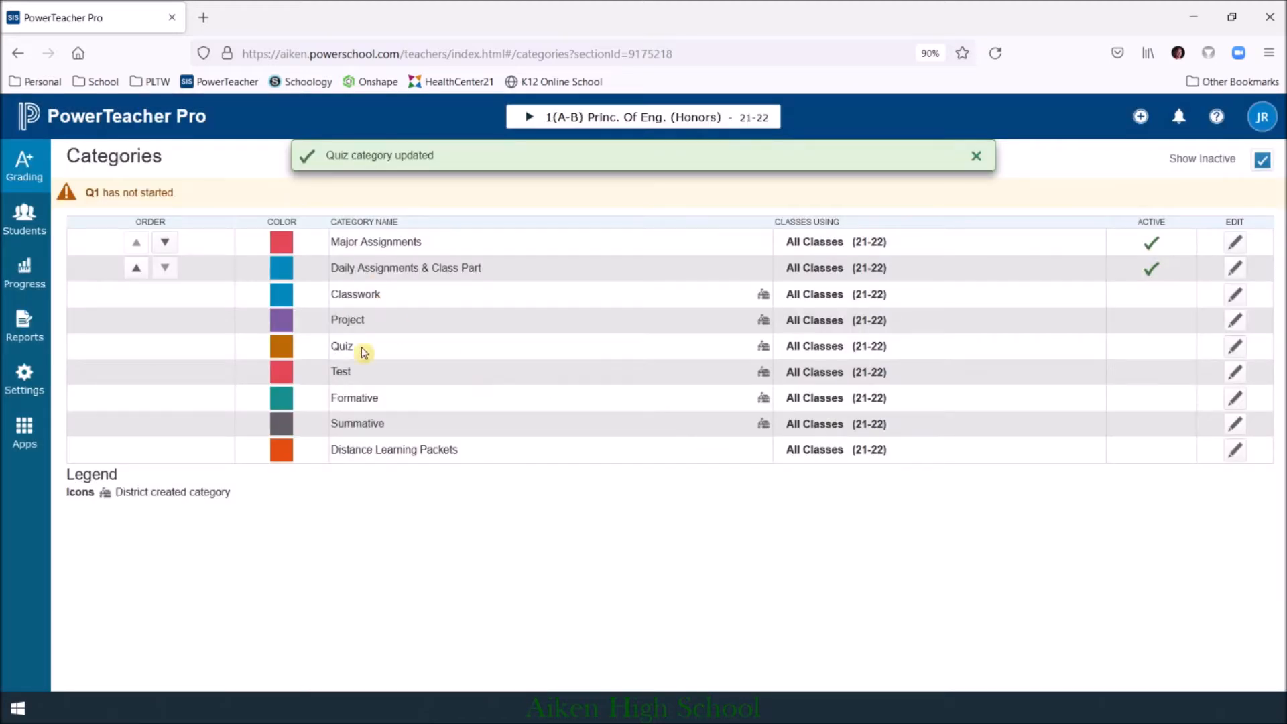
click(1263, 161)
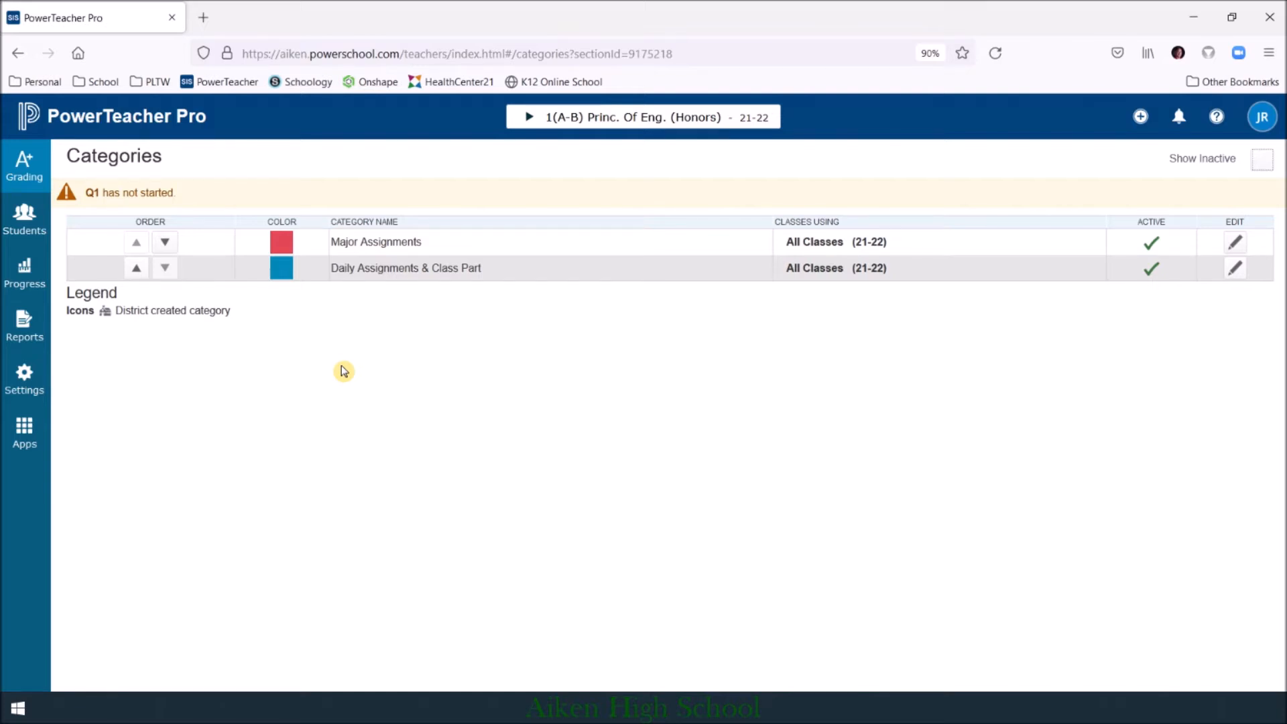
Step: Start a new grading category named "Homework" and set its color to Tan
click(1140, 118)
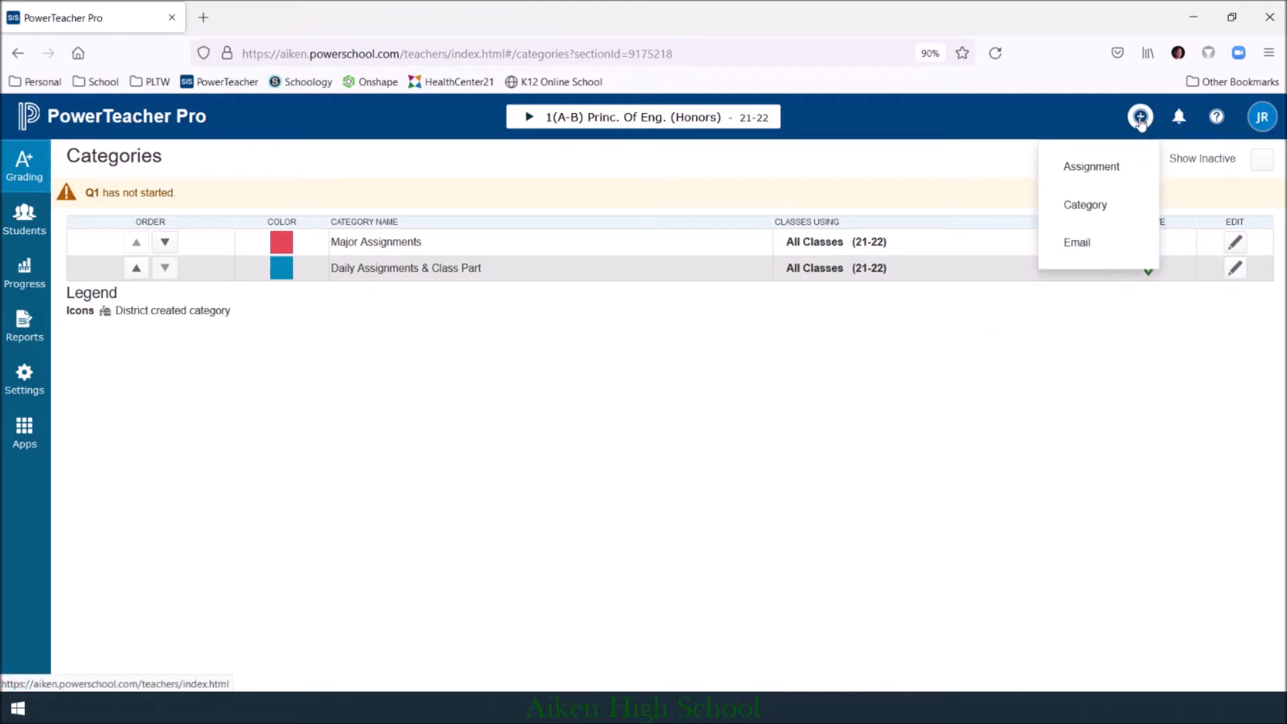
click(1116, 205)
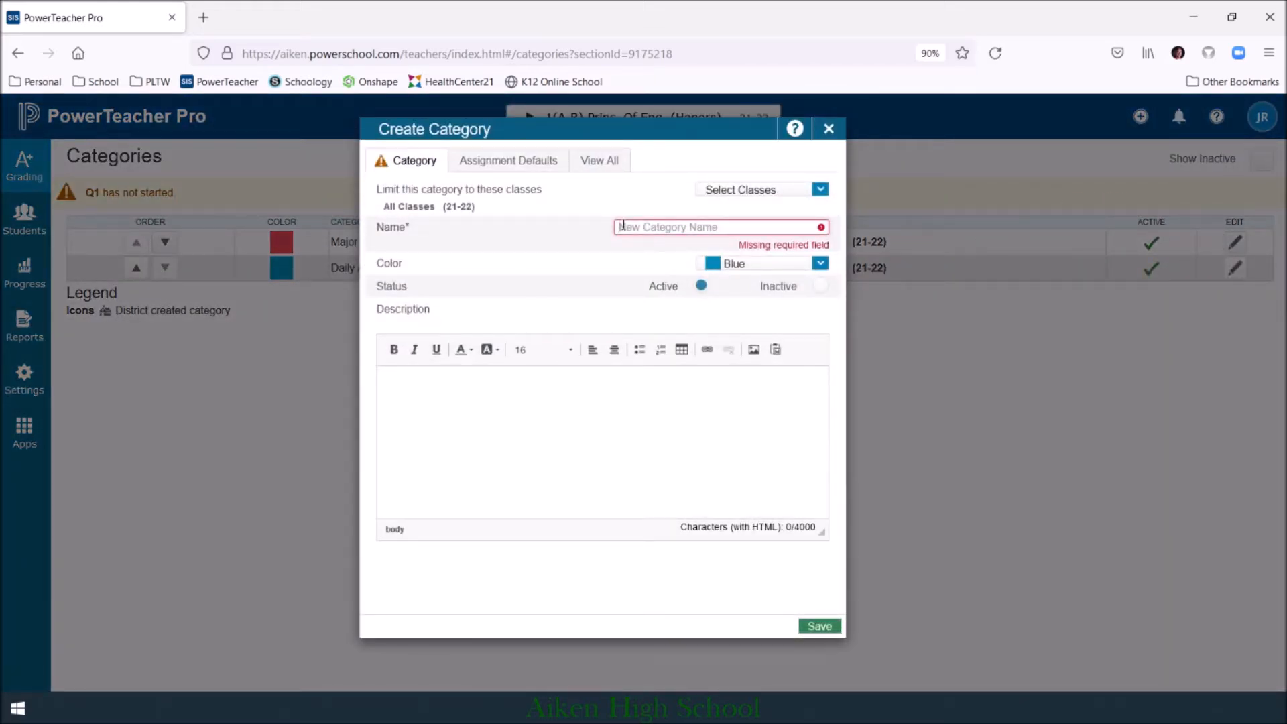
text(Homework)
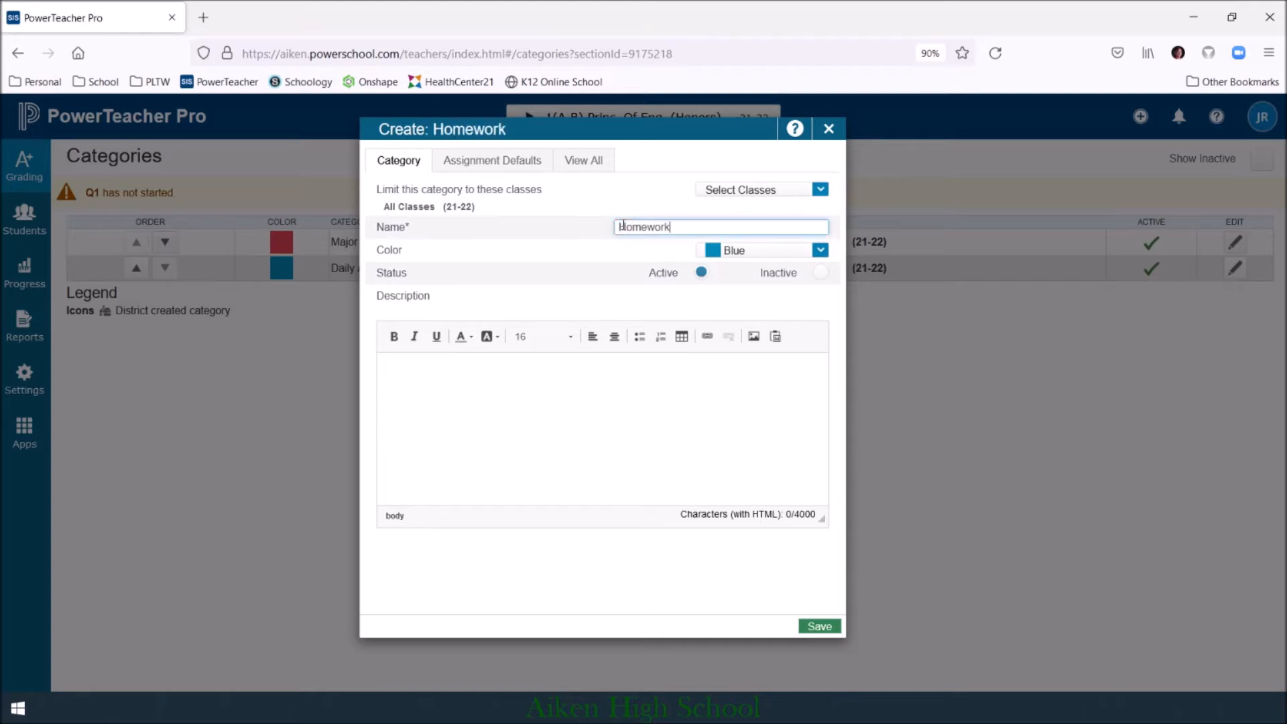
click(673, 252)
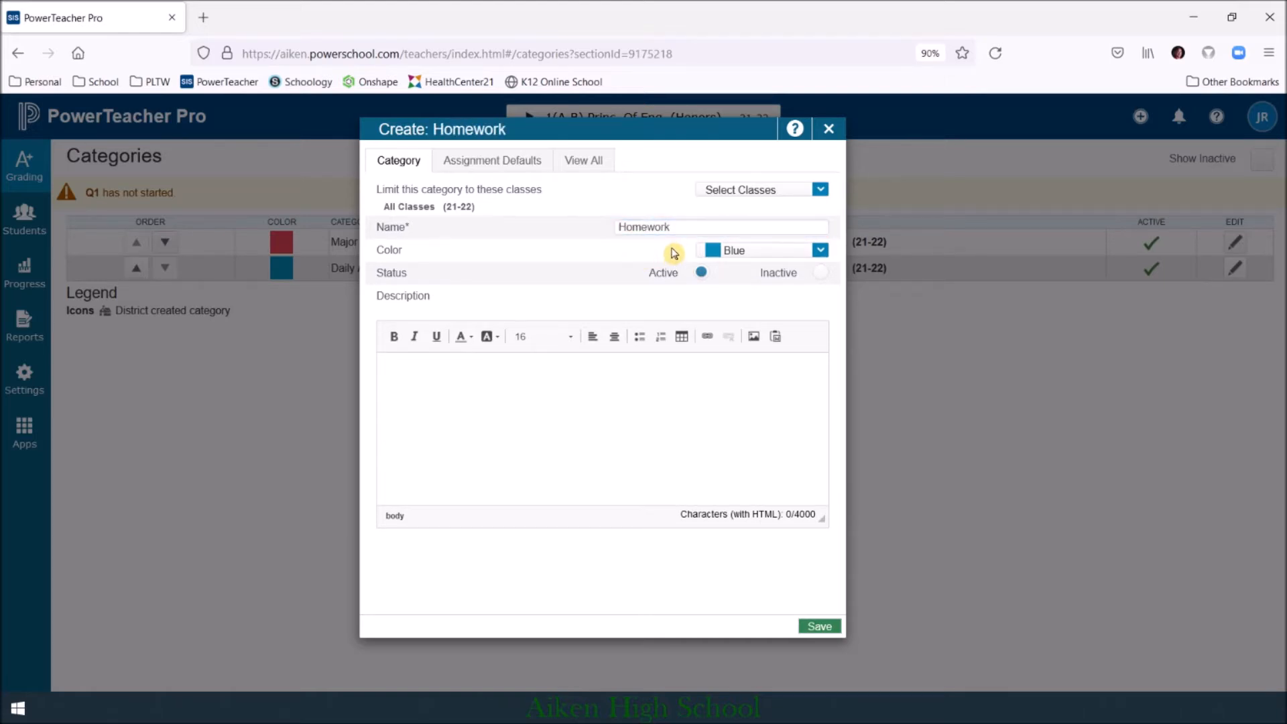
click(723, 257)
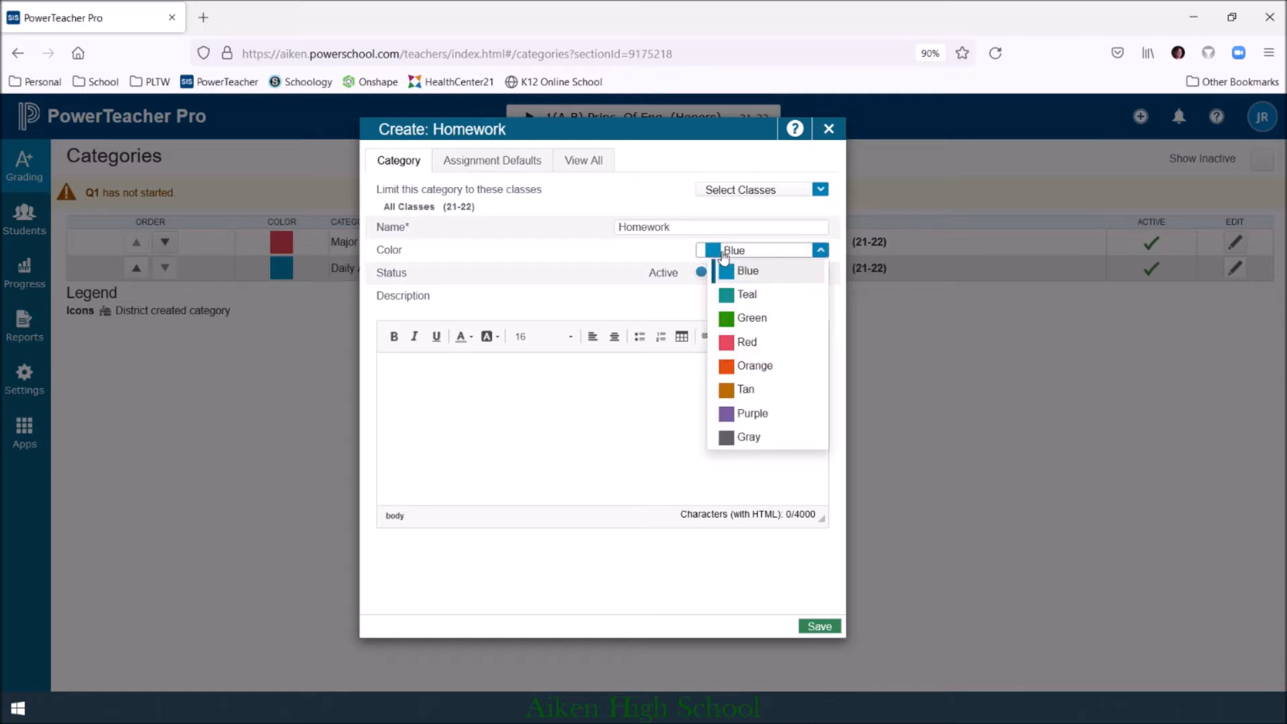
click(744, 390)
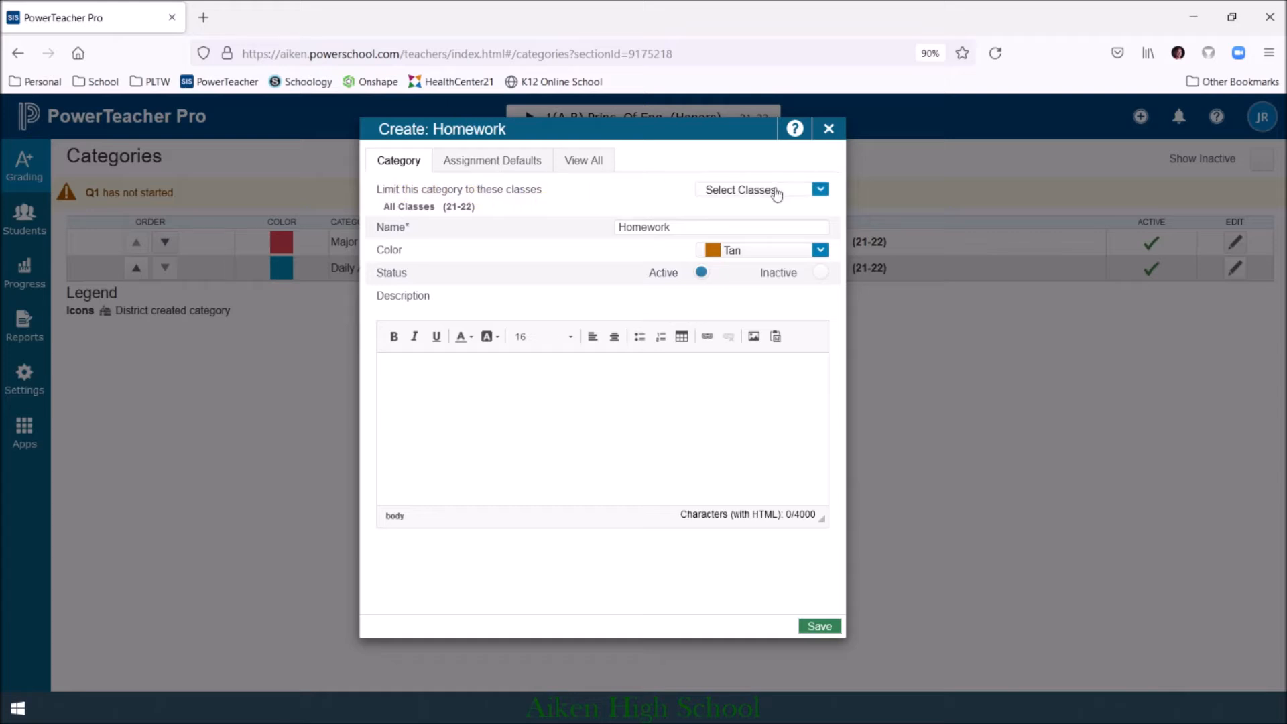
Step: Review the classes the new Homework category can be limited to without selecting any of them
click(822, 190)
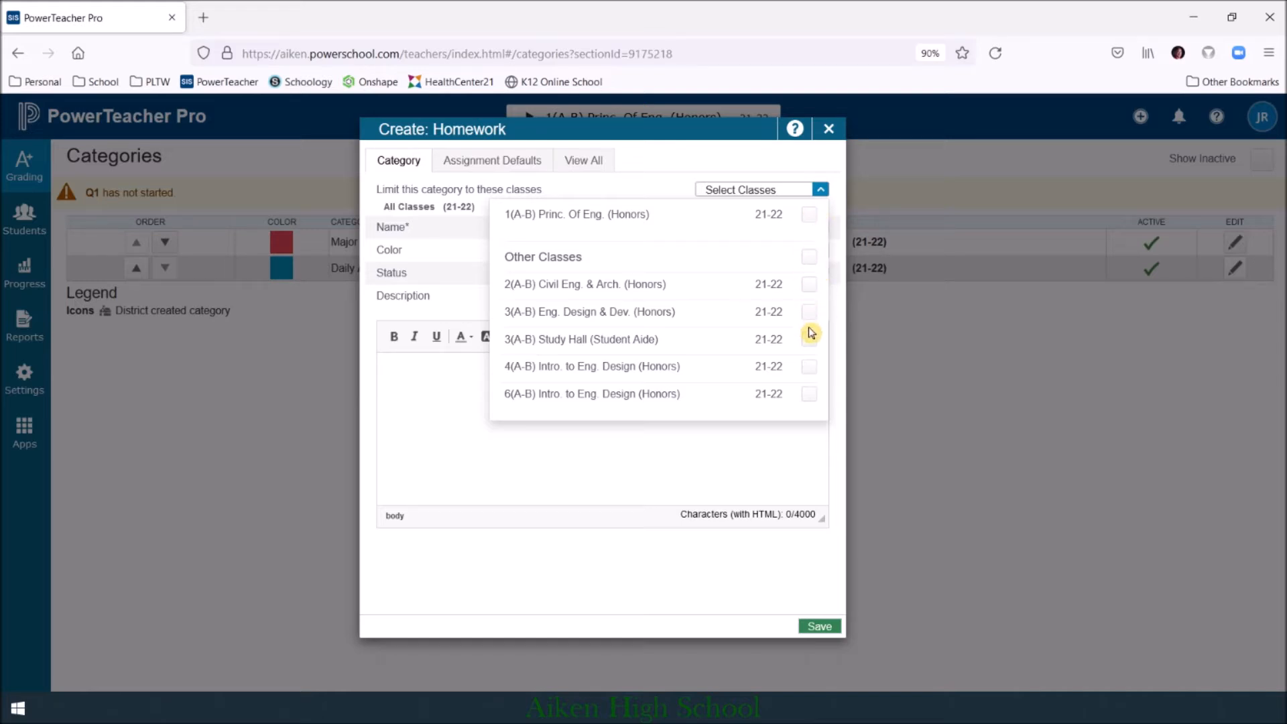
click(637, 181)
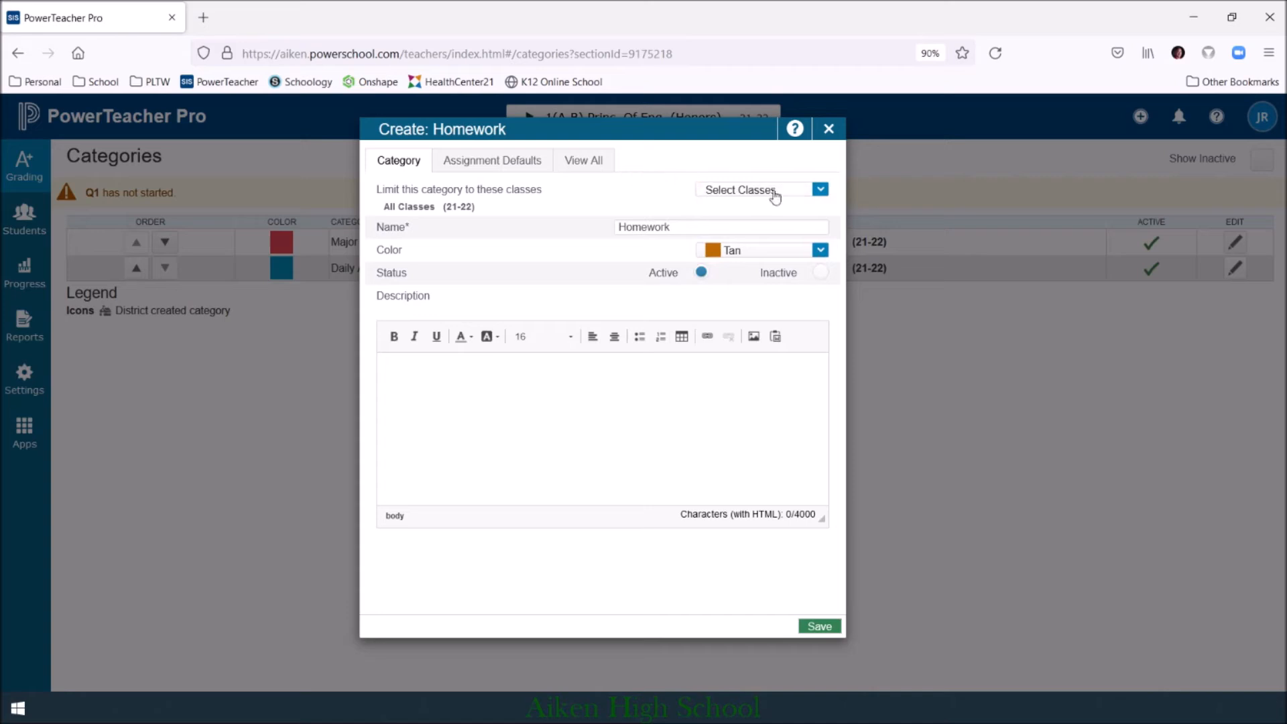
click(820, 191)
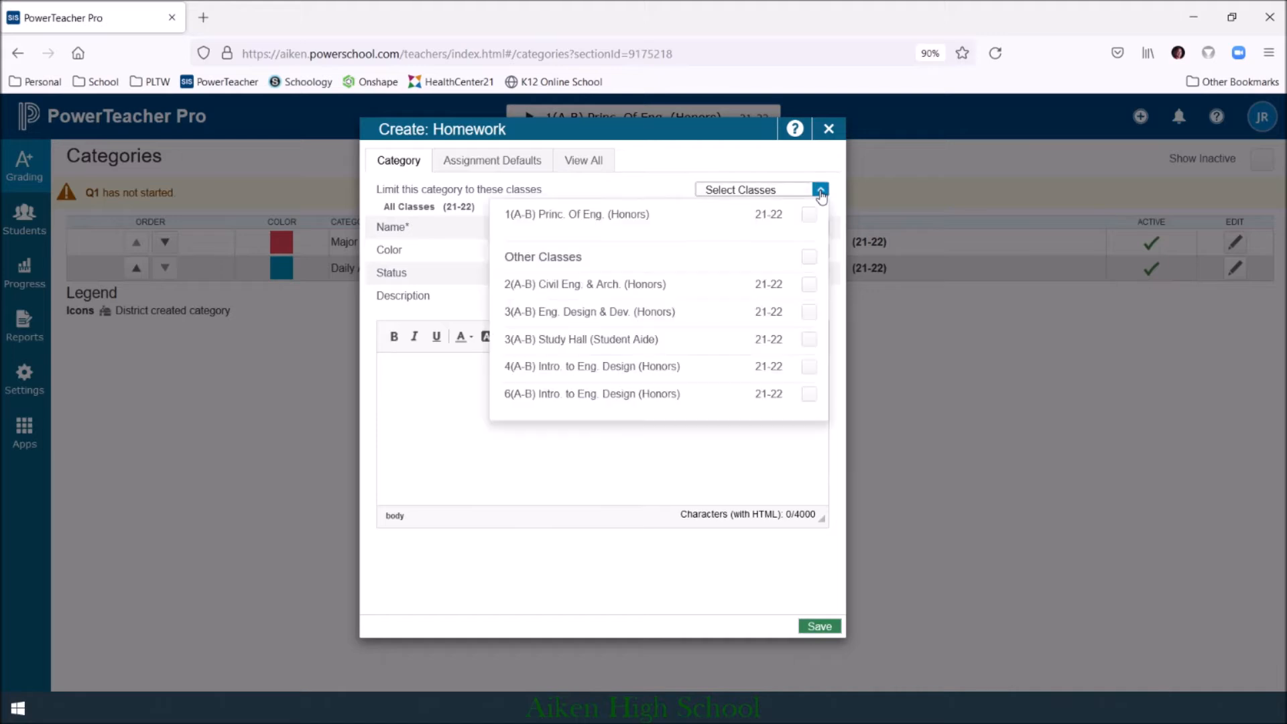
click(674, 166)
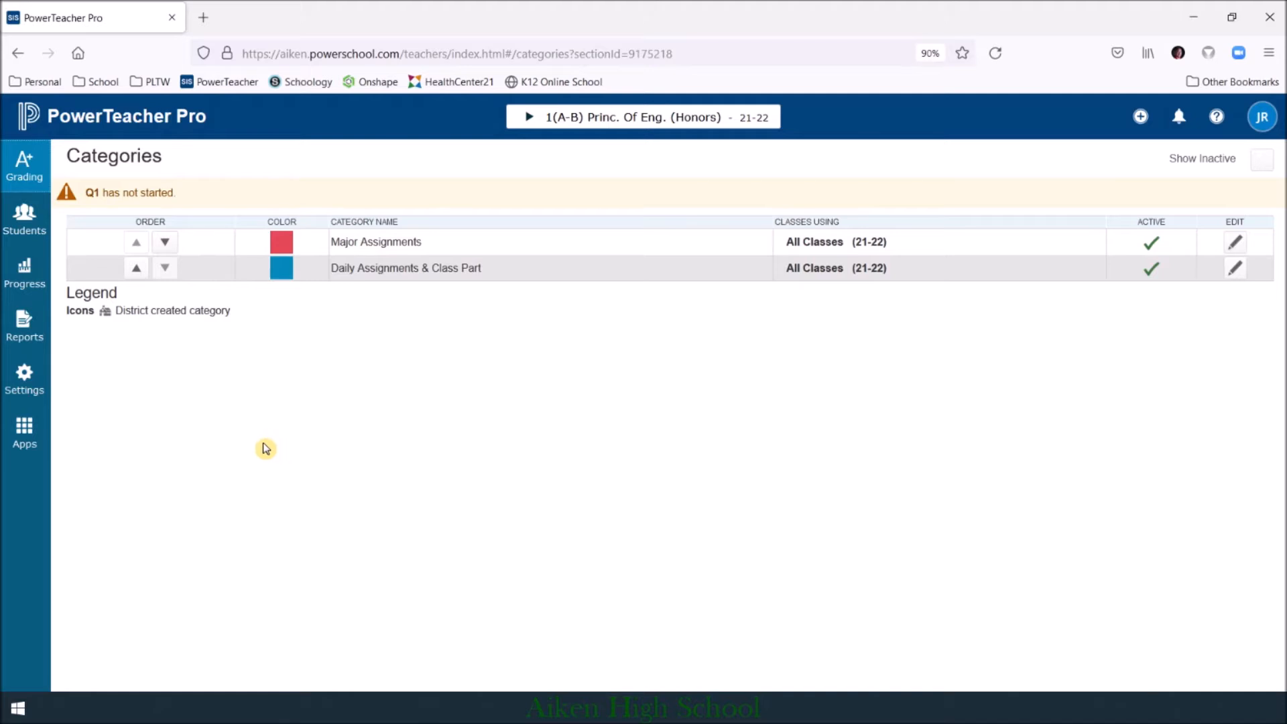
Step: Open the traditional grade calculations for 3(A-B) Eng. Design & Dev. (Honors) and go through its reporting terms
click(33, 377)
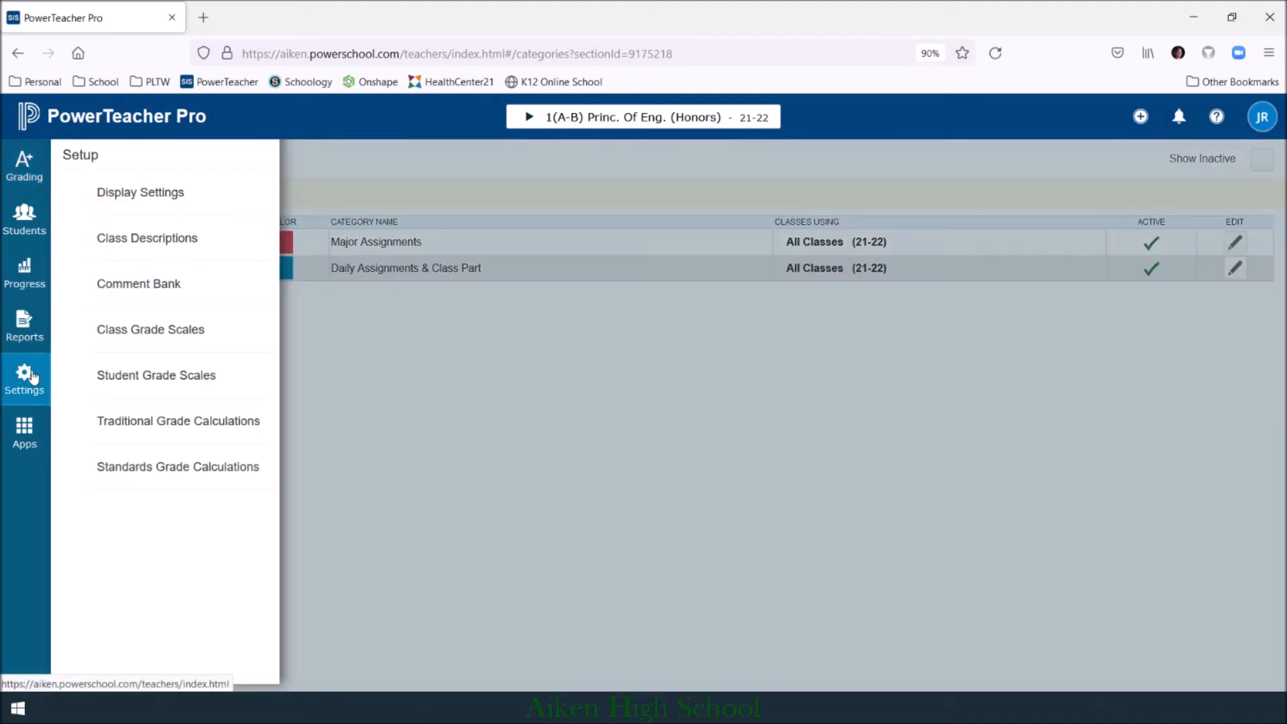
click(95, 426)
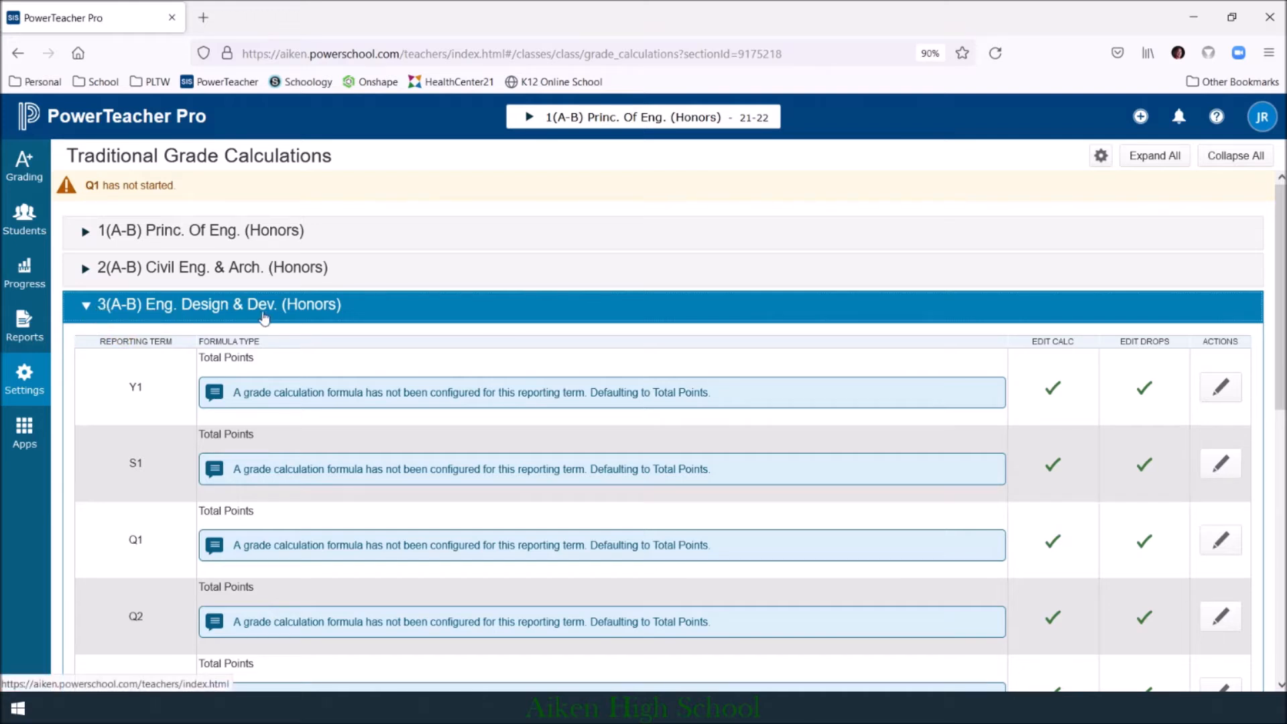
scroll(205, 348, down, 2)
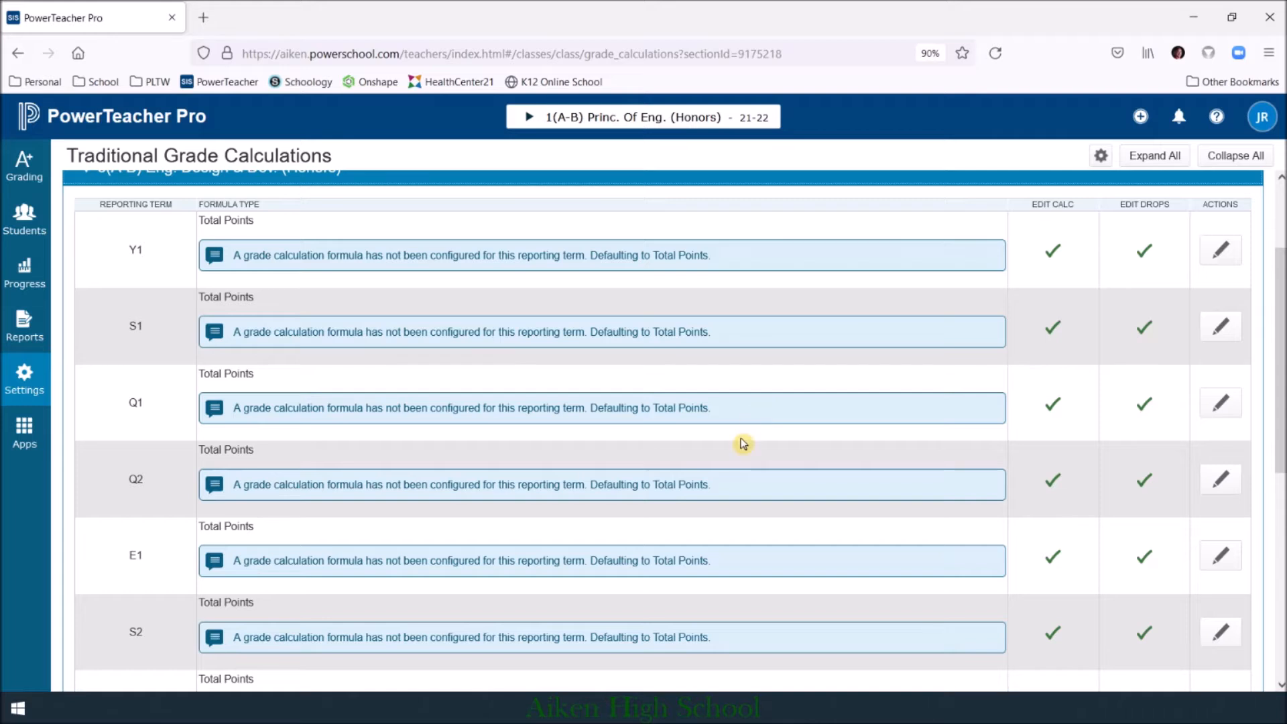
scroll(741, 444, down, 3)
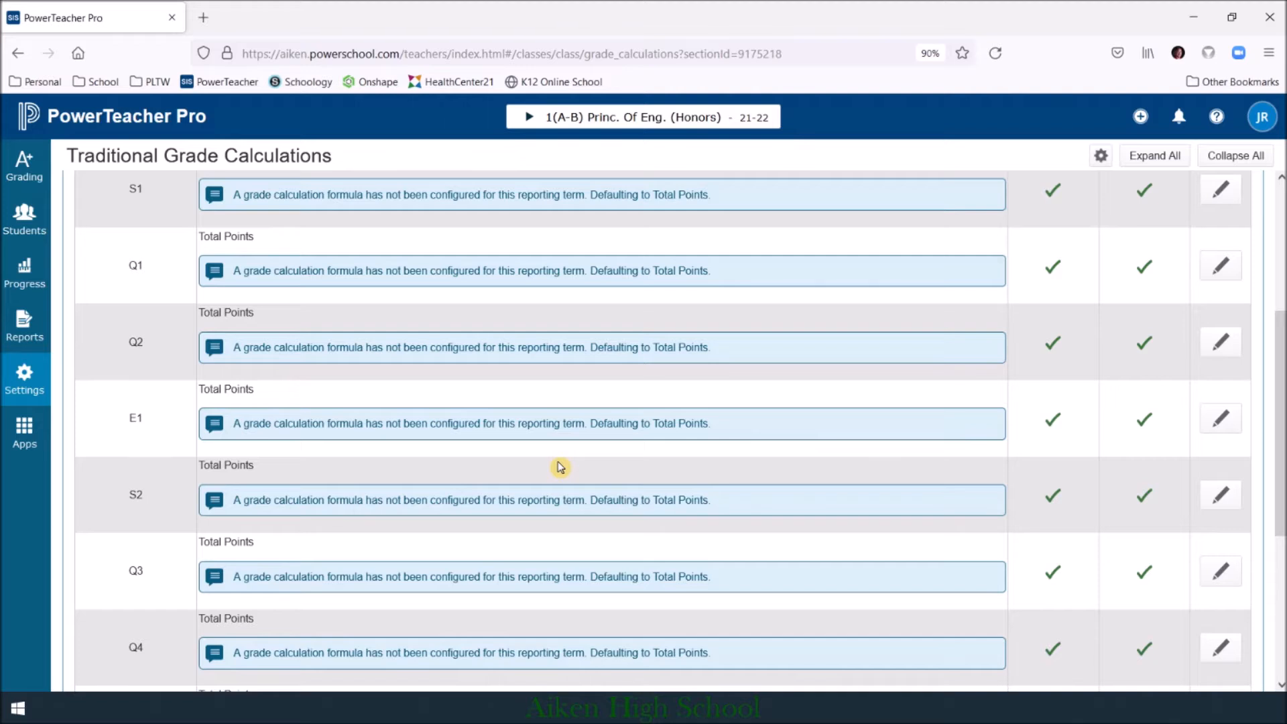
scroll(560, 468, up, 2)
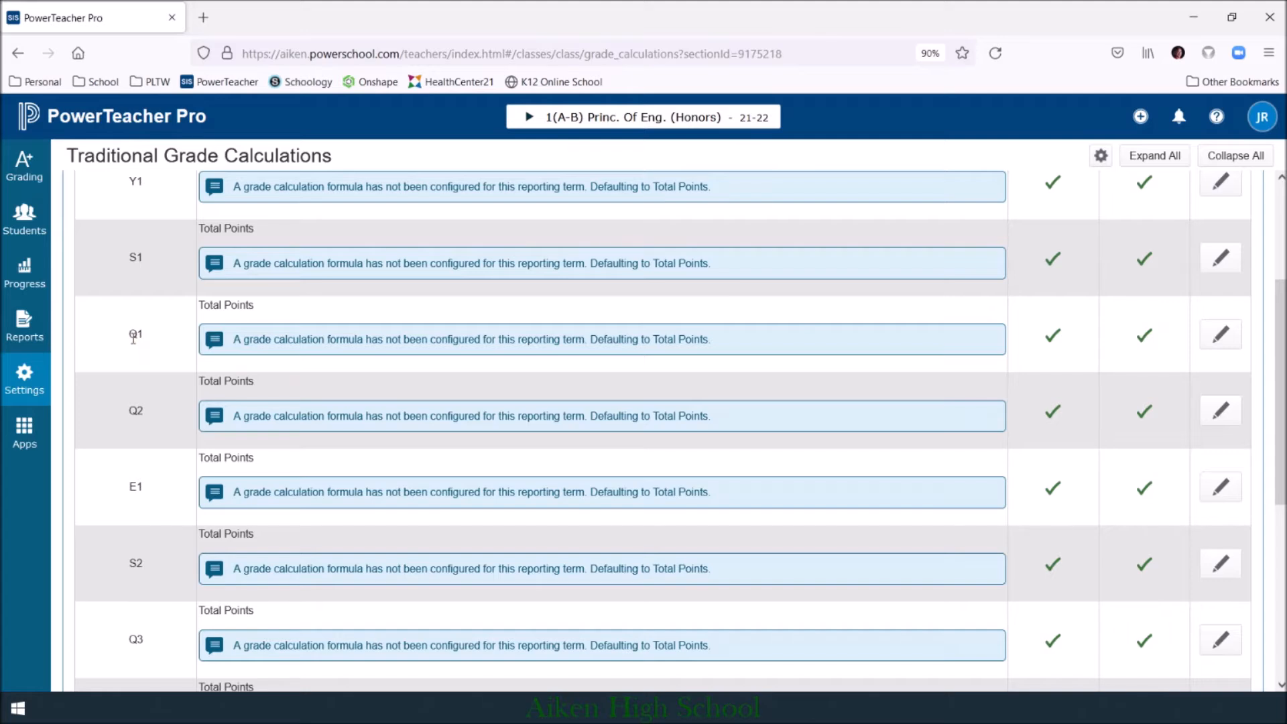
Step: Set the Q1 formula of 3(A-B) Eng. Design & Dev. (Honors) to Category Weighting, with rows for Major Assignments and Daily Assignments
click(1221, 339)
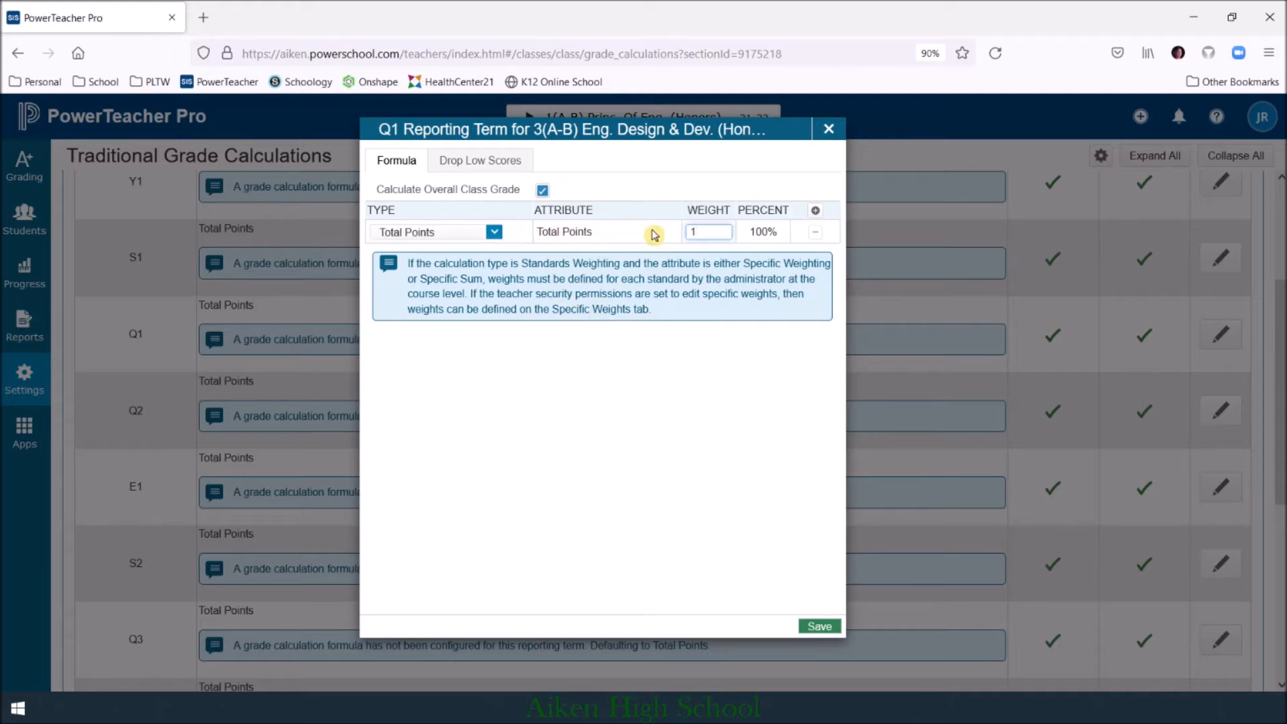
click(433, 234)
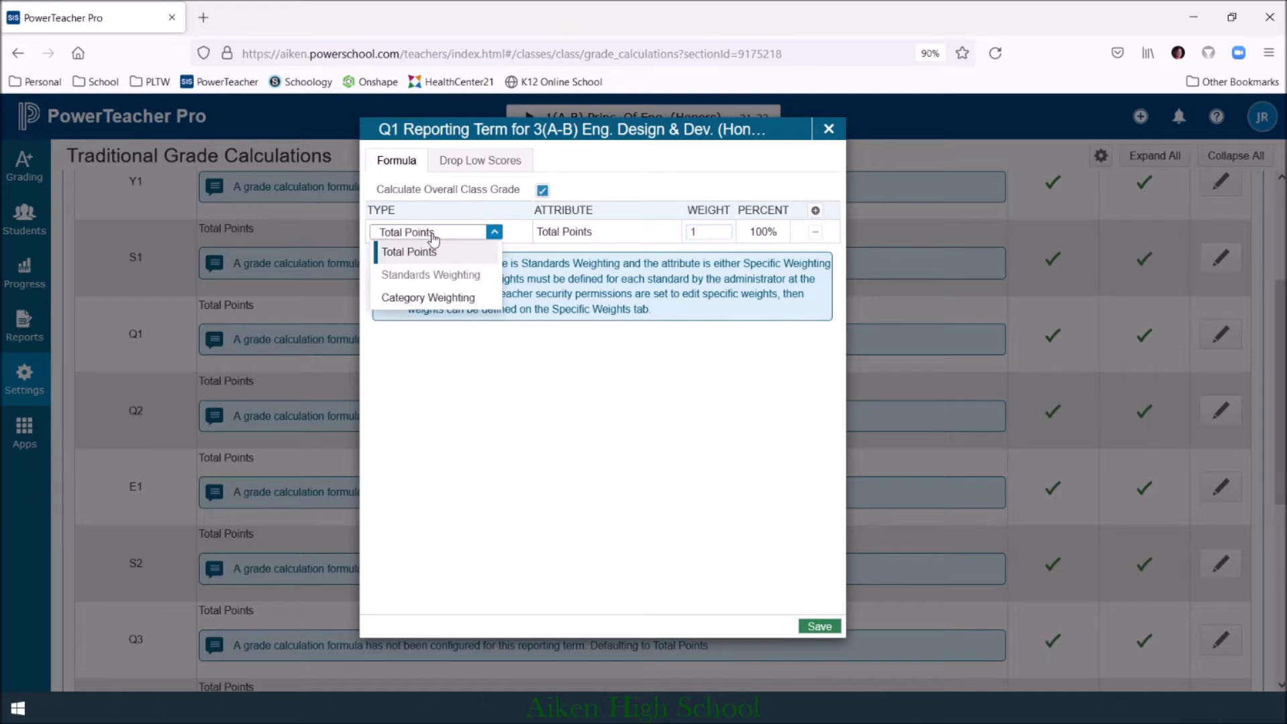
click(422, 299)
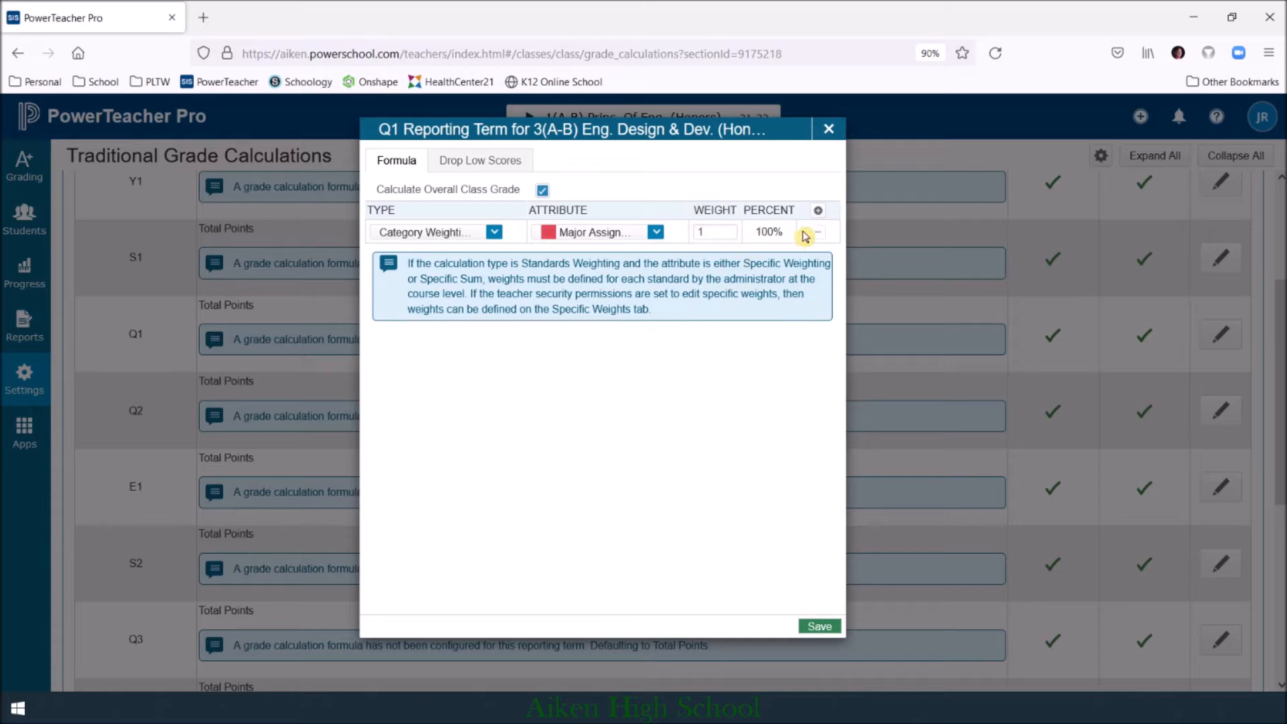
click(819, 213)
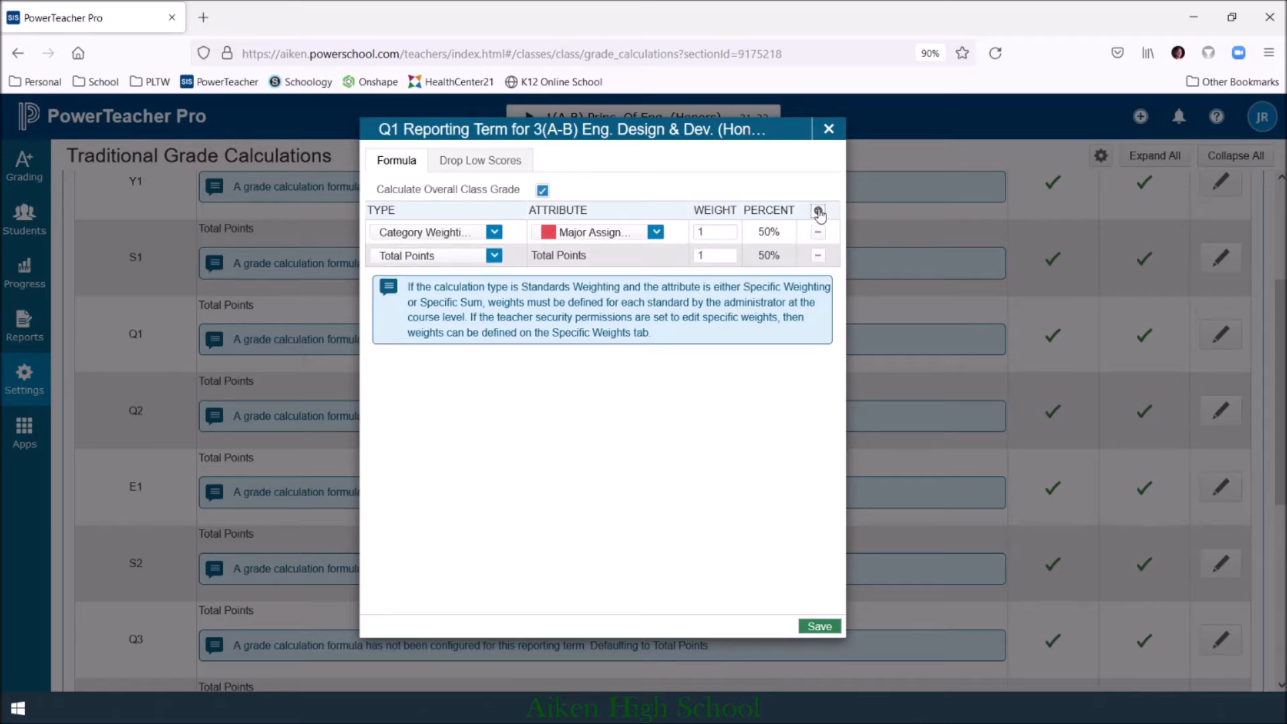
click(494, 255)
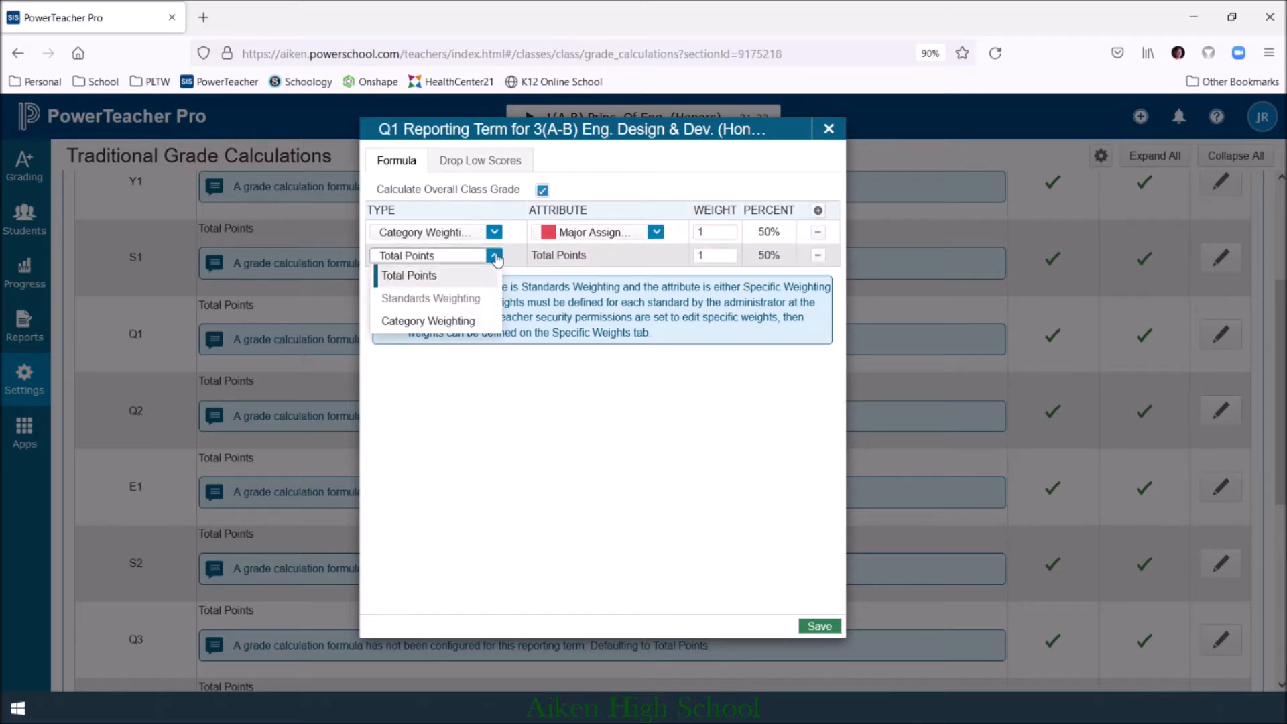
click(451, 323)
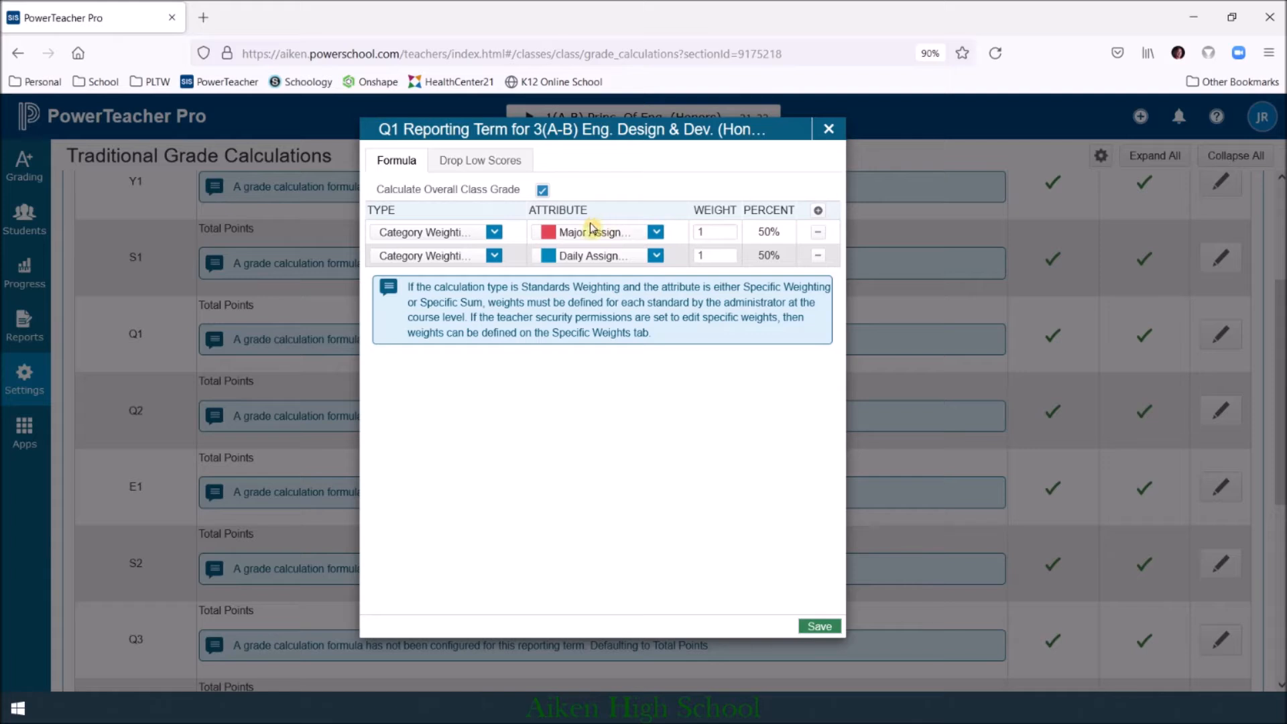
Step: Weight Major Assignments at 60 and Daily Assignments at 40 in the Q1 formula and save it
double_click(713, 233)
text(60)
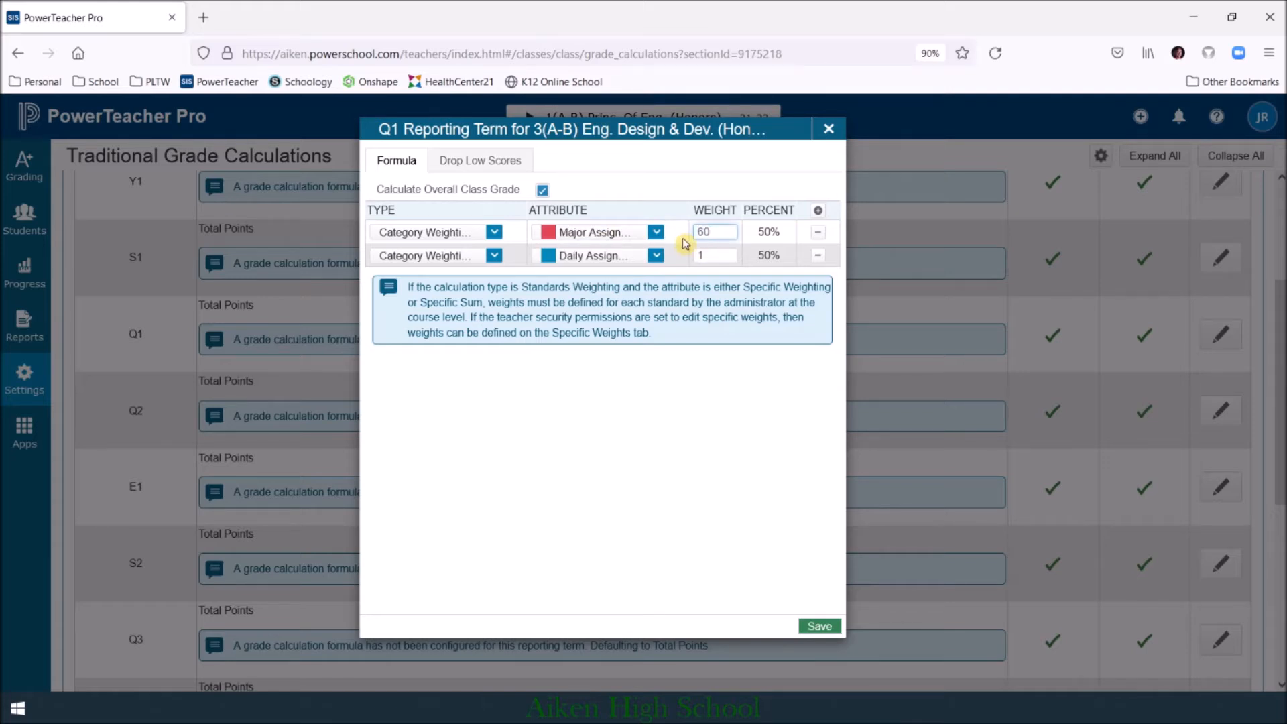
click(716, 256)
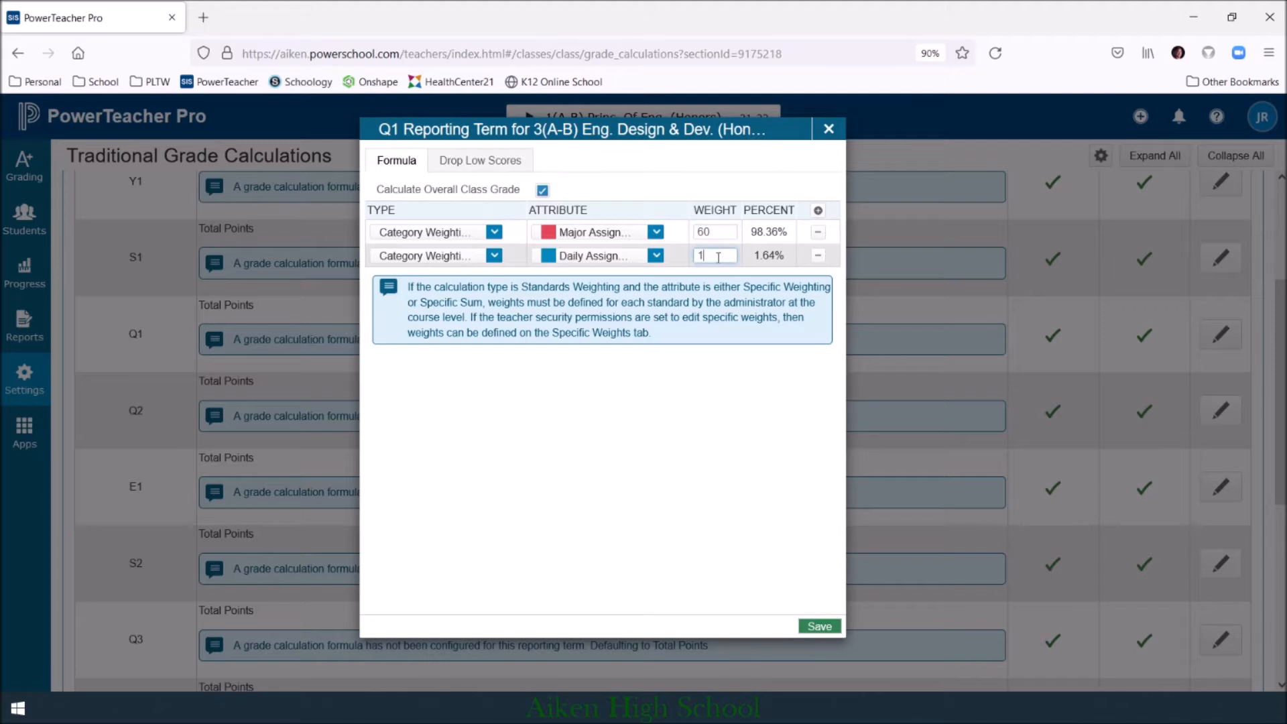
drag(706, 256, 698, 257)
text(40)
click(722, 233)
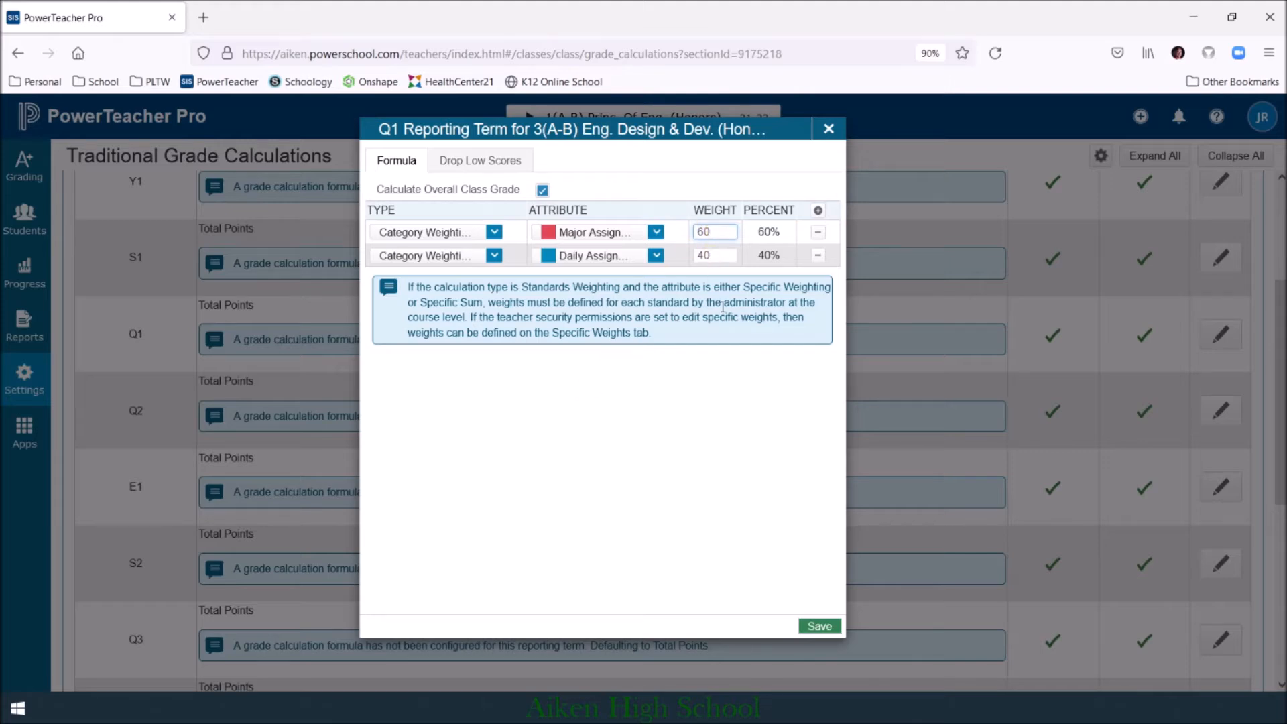
click(819, 626)
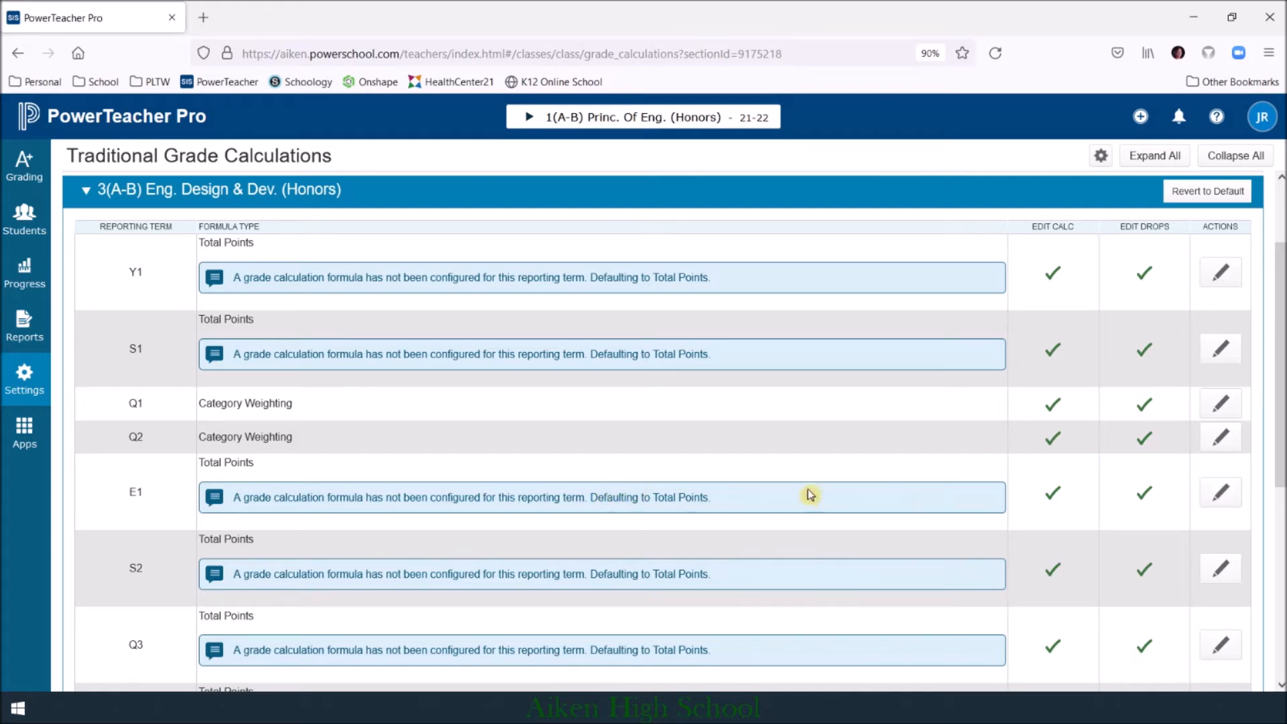
Step: Save the E1 reporting term formula as Total Points
click(1221, 493)
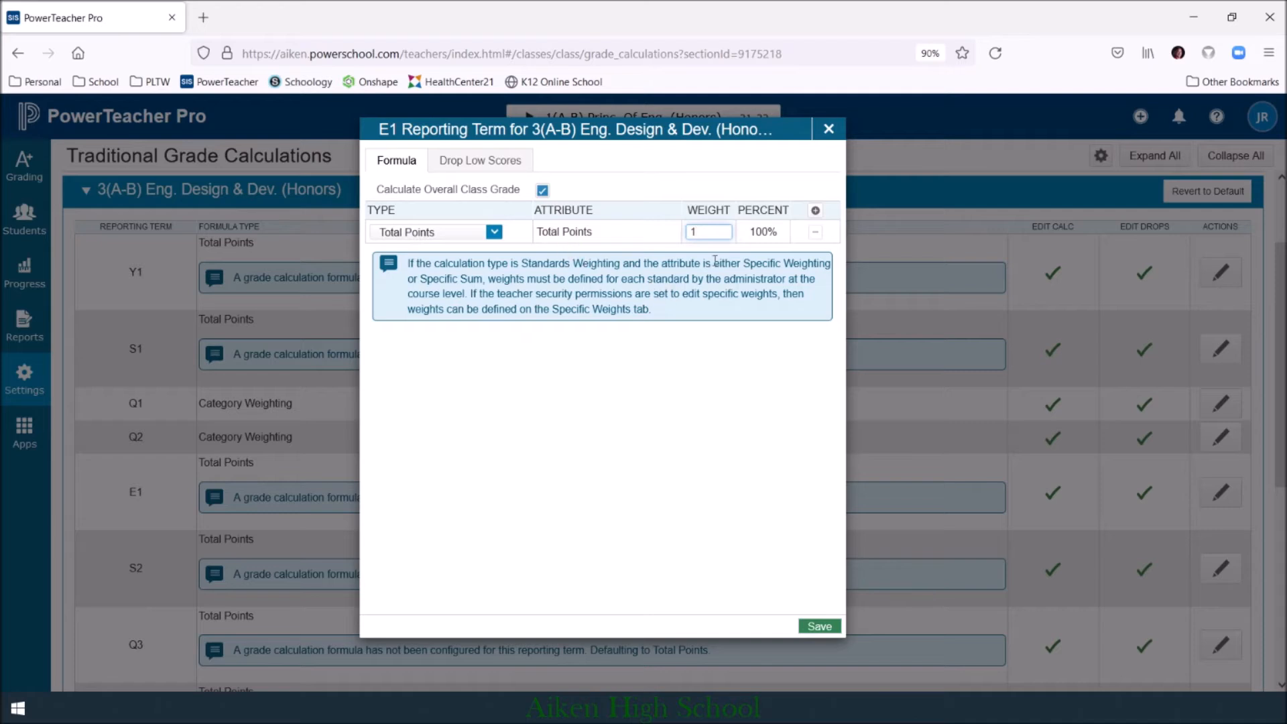
click(827, 634)
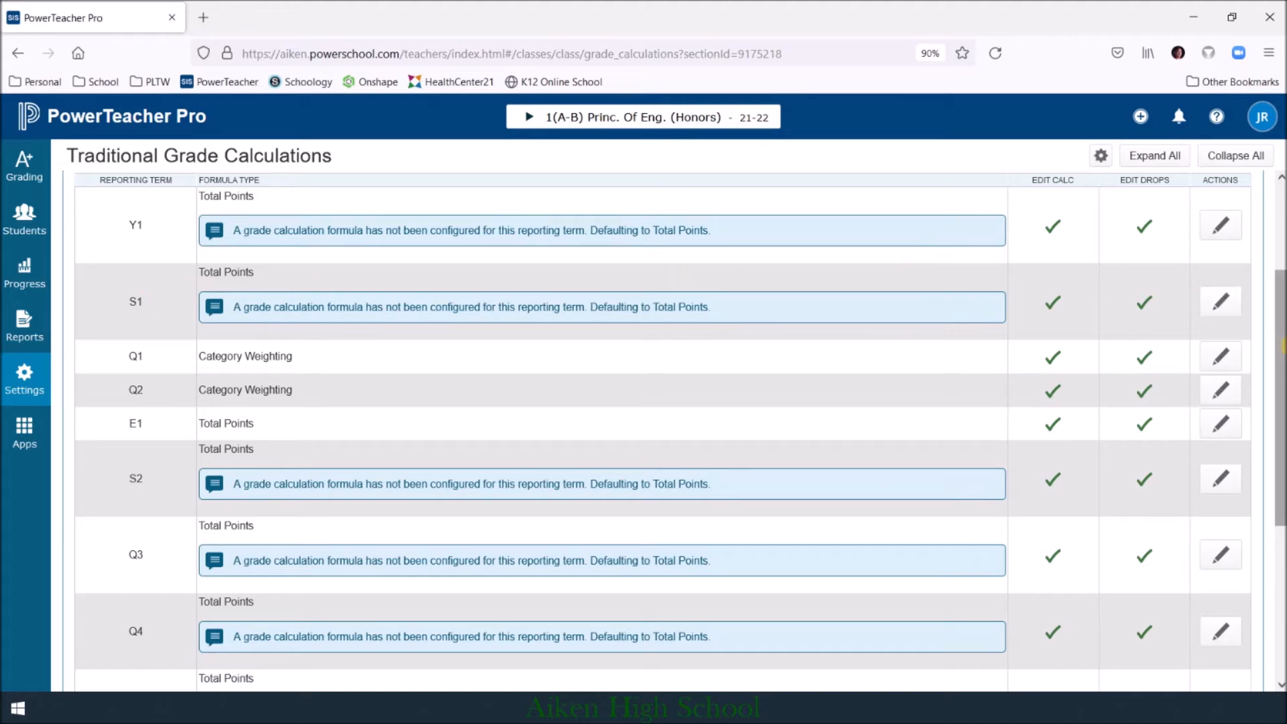
Step: Set the S1 reporting term formula to Term Weighting, with separate rows for Q1, Q2 and E1
click(1221, 302)
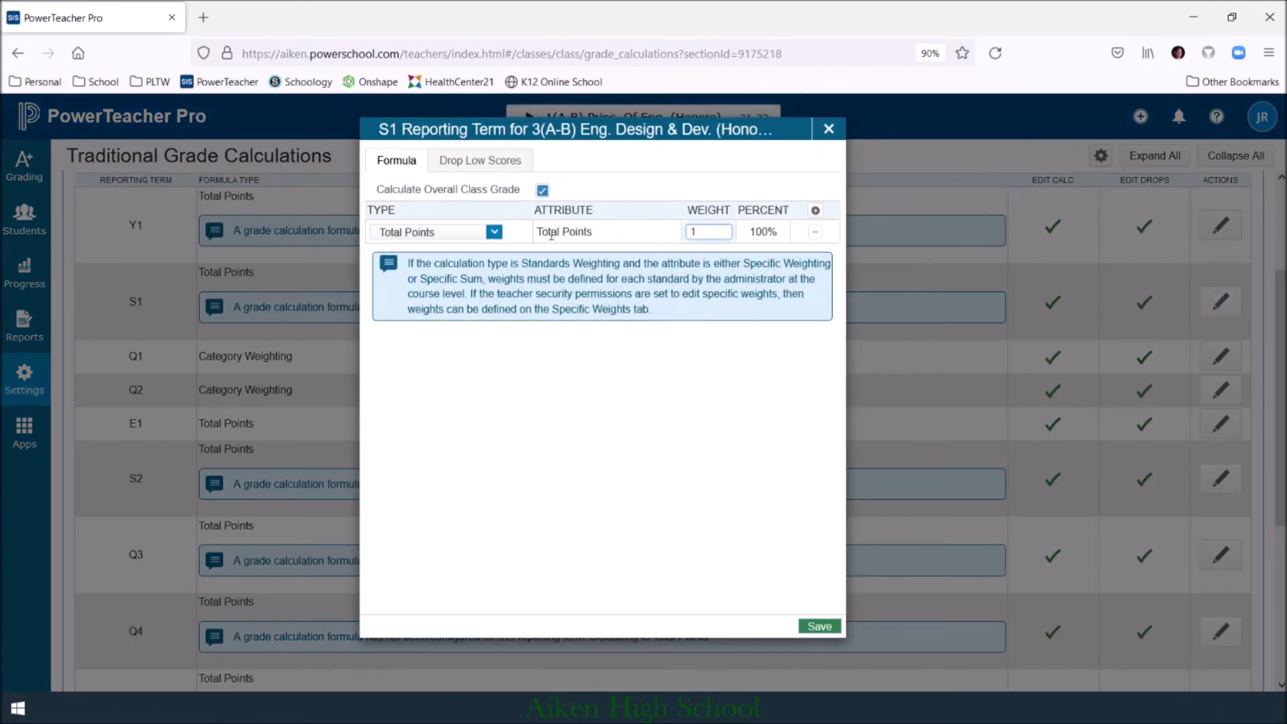
click(494, 233)
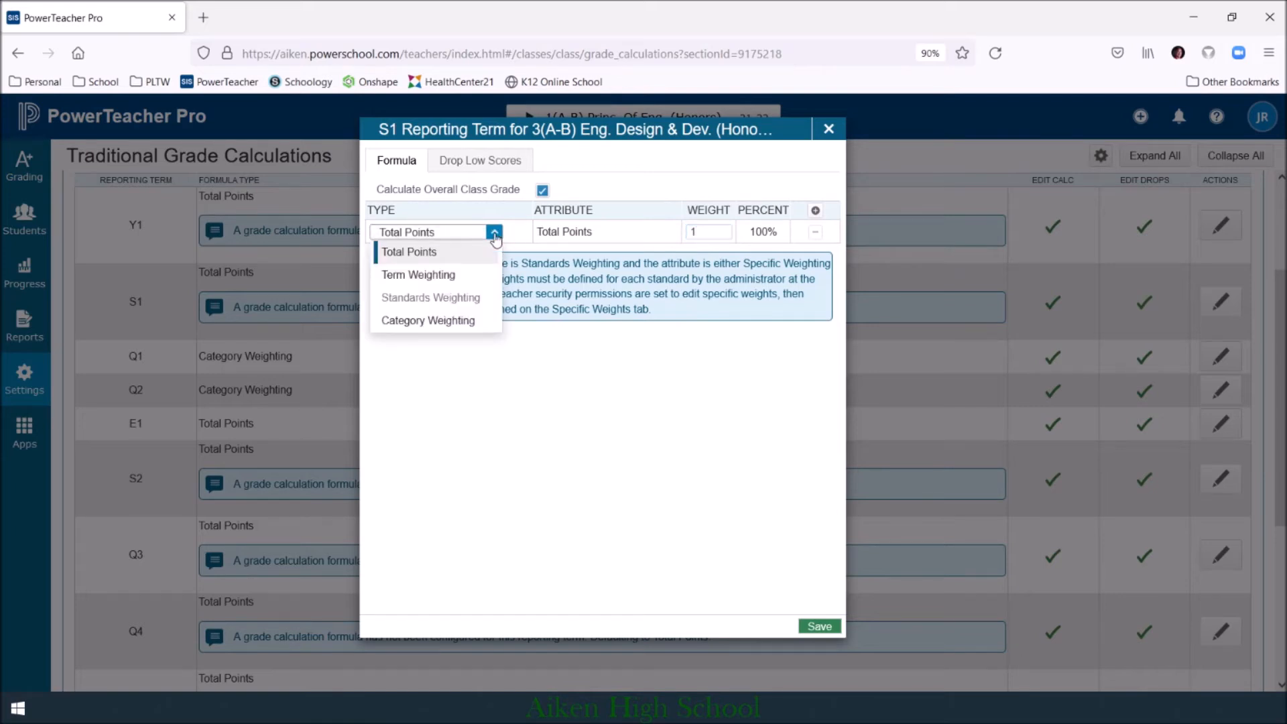
click(421, 274)
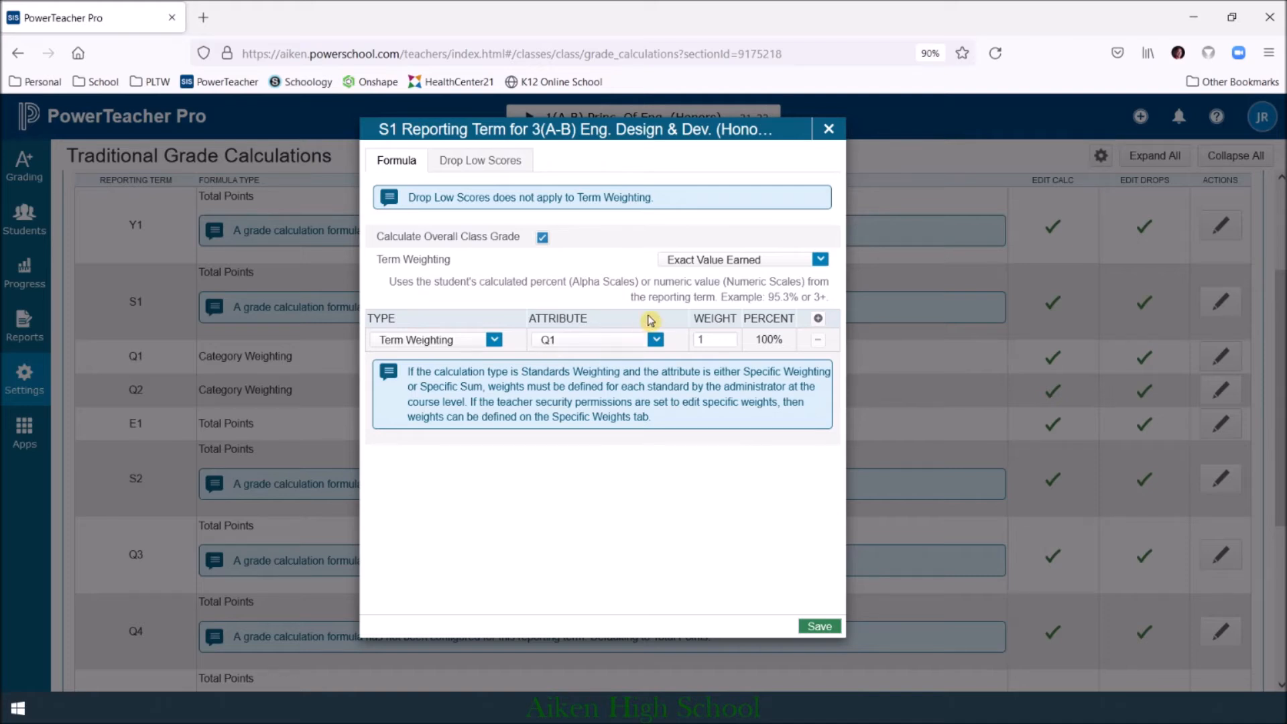
click(817, 321)
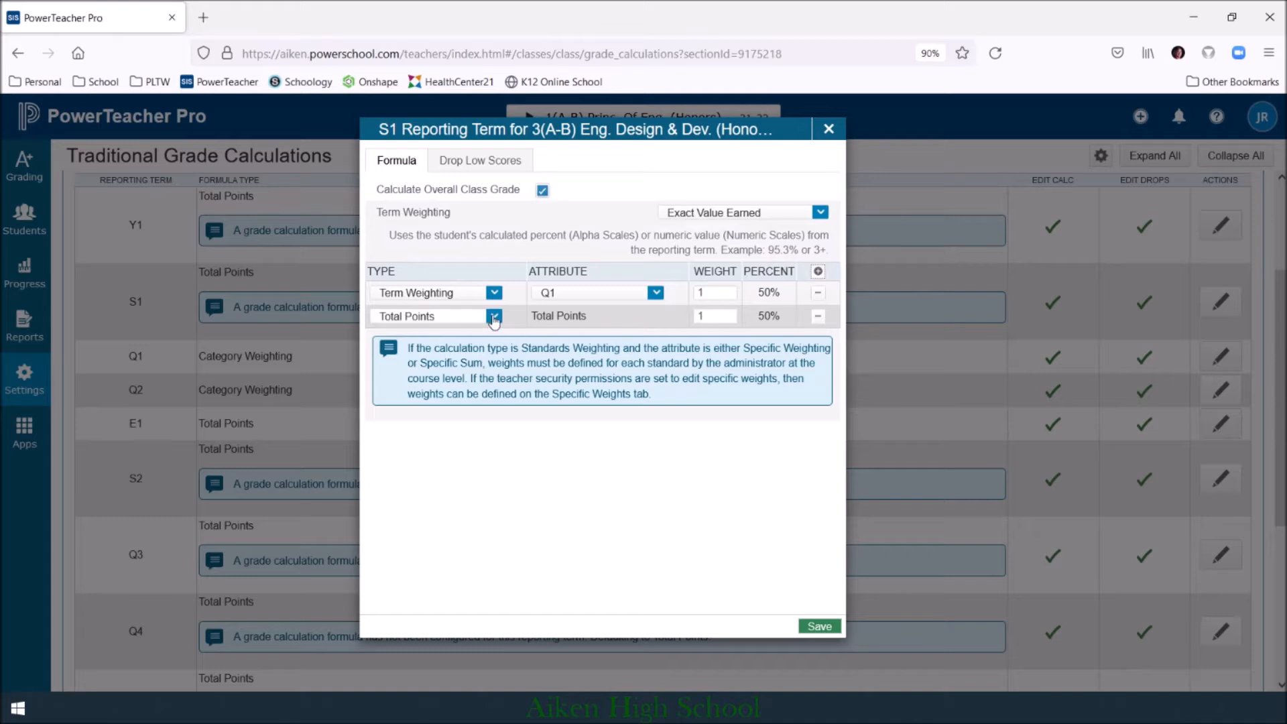
click(494, 317)
click(445, 361)
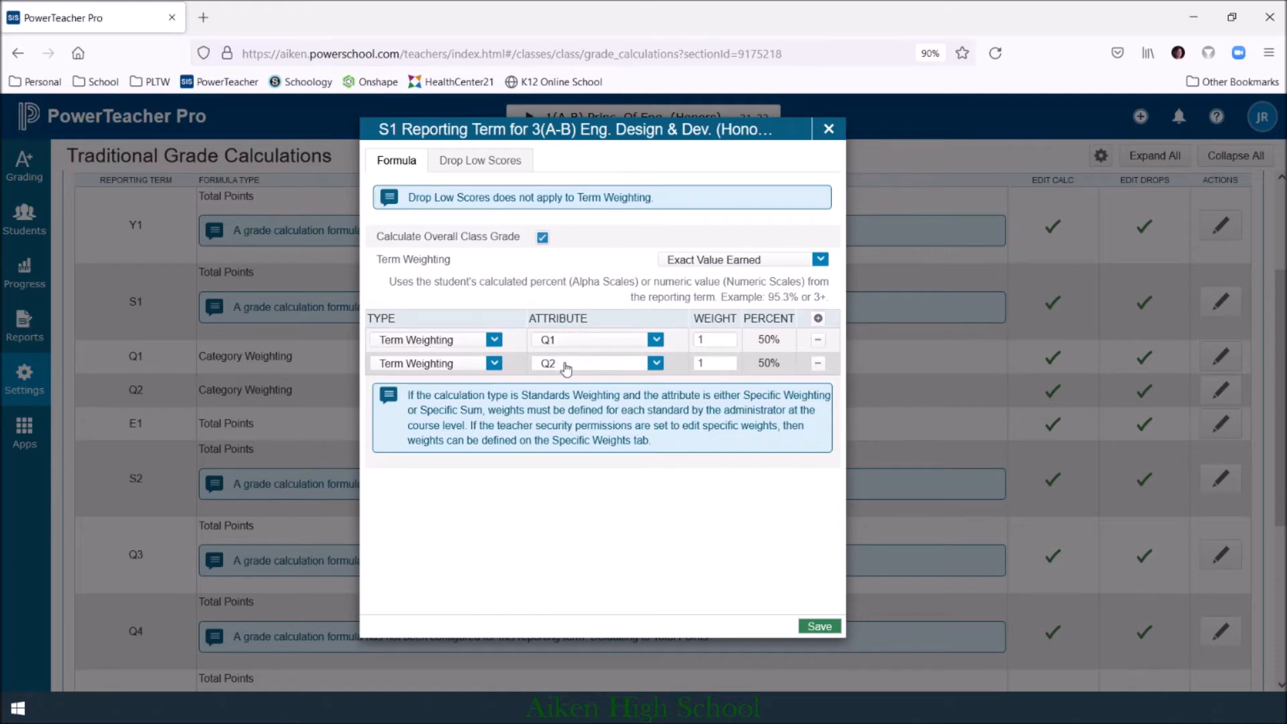
click(654, 364)
click(571, 410)
click(818, 319)
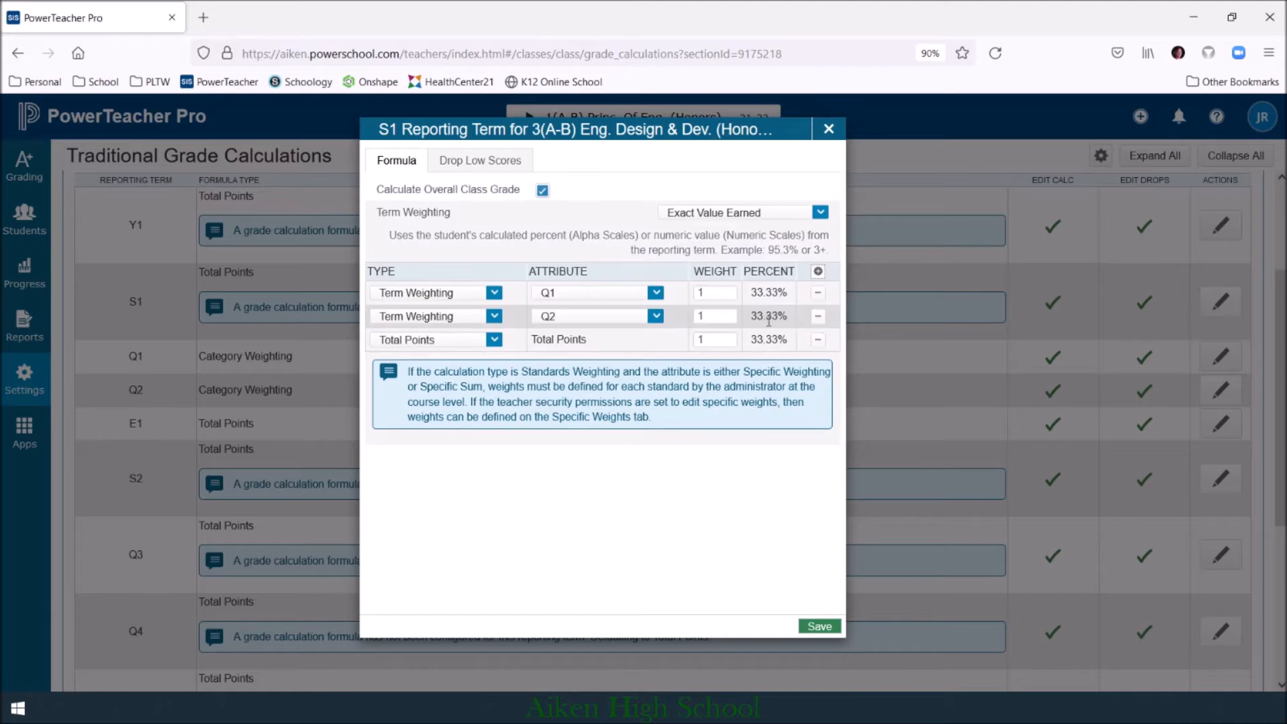
click(436, 340)
click(424, 381)
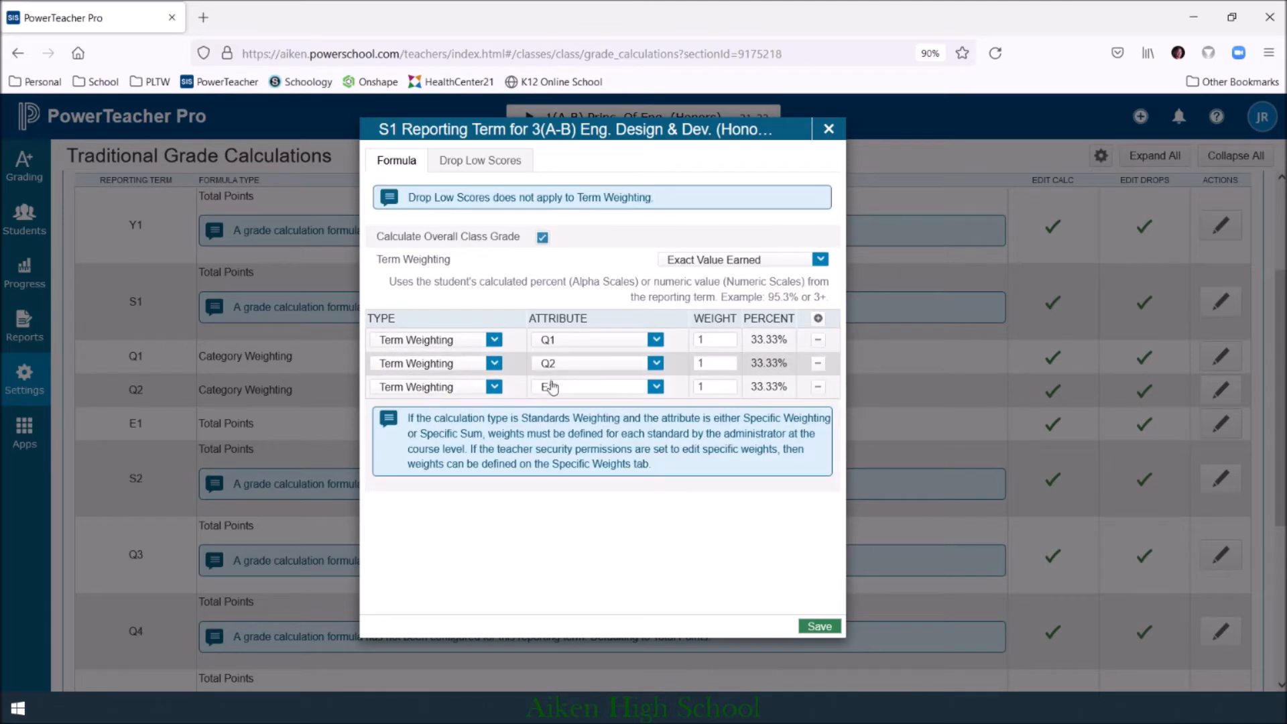
Step: Weight Q1 at 40, Q2 at 40 and E1 at 20 in the S1 formula and save it
double_click(713, 339)
text(40)
double_click(712, 364)
text(40)
double_click(717, 388)
text(20)
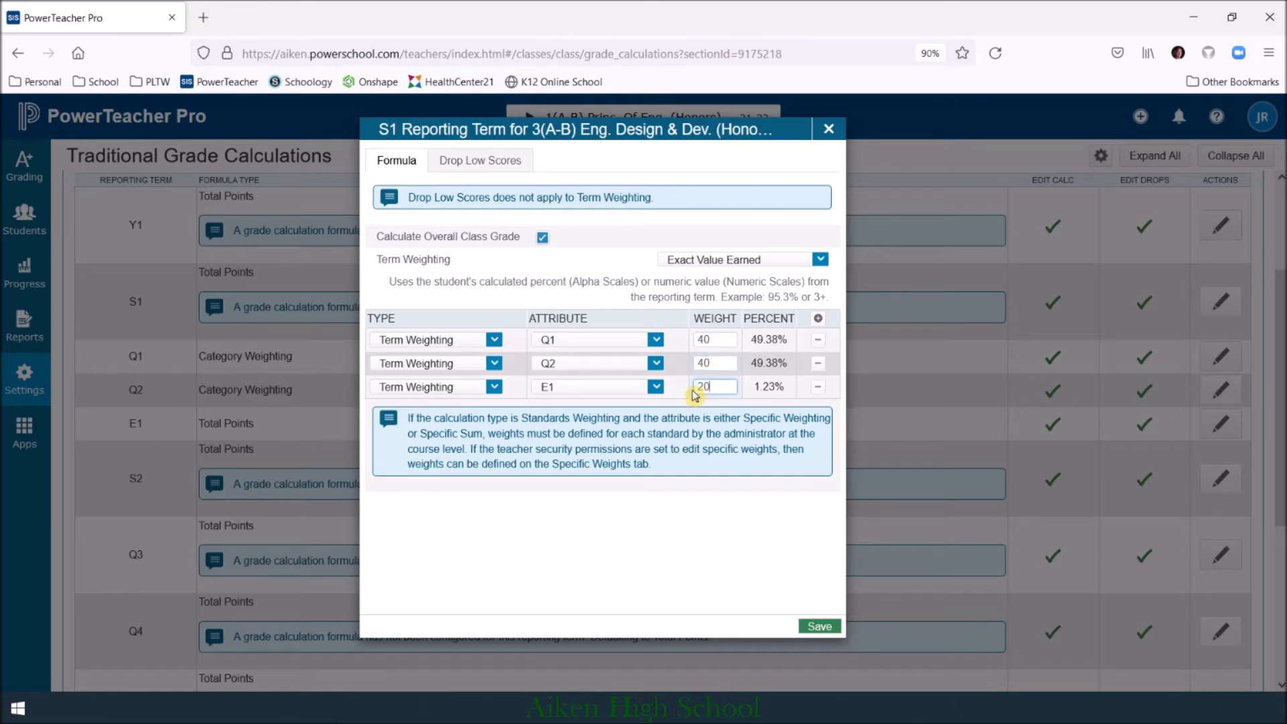
click(716, 361)
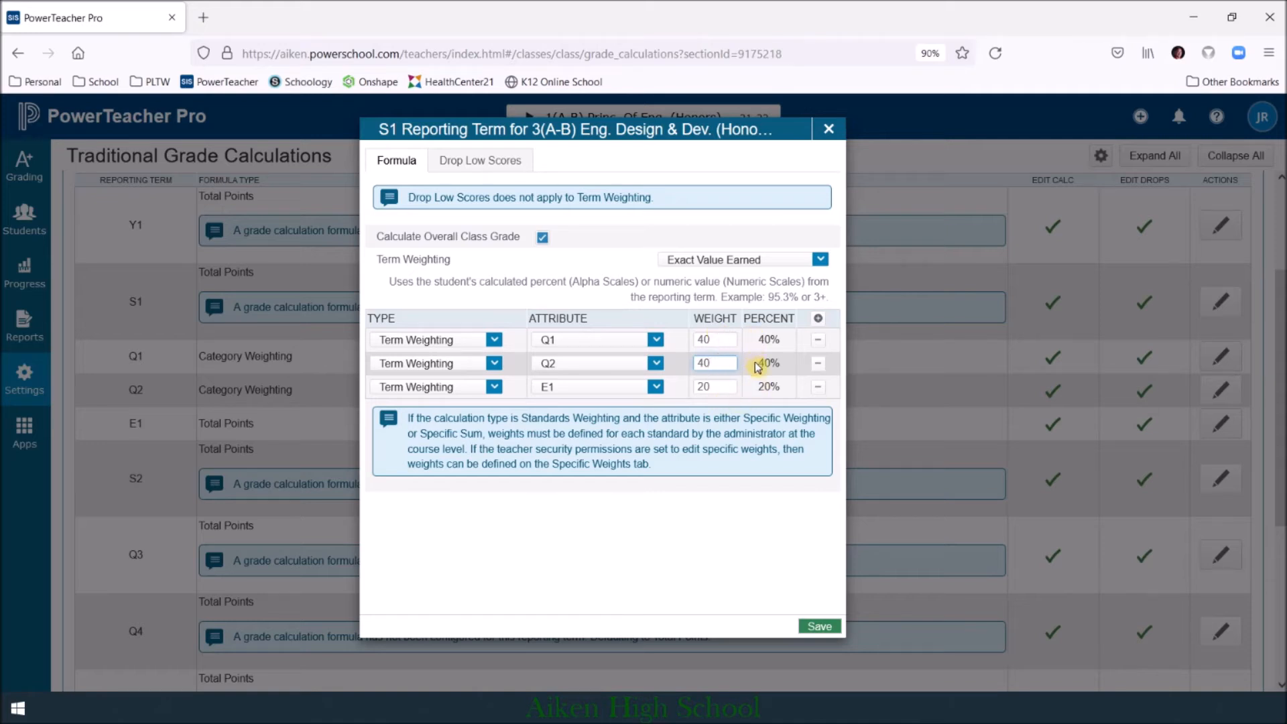
click(769, 544)
click(822, 625)
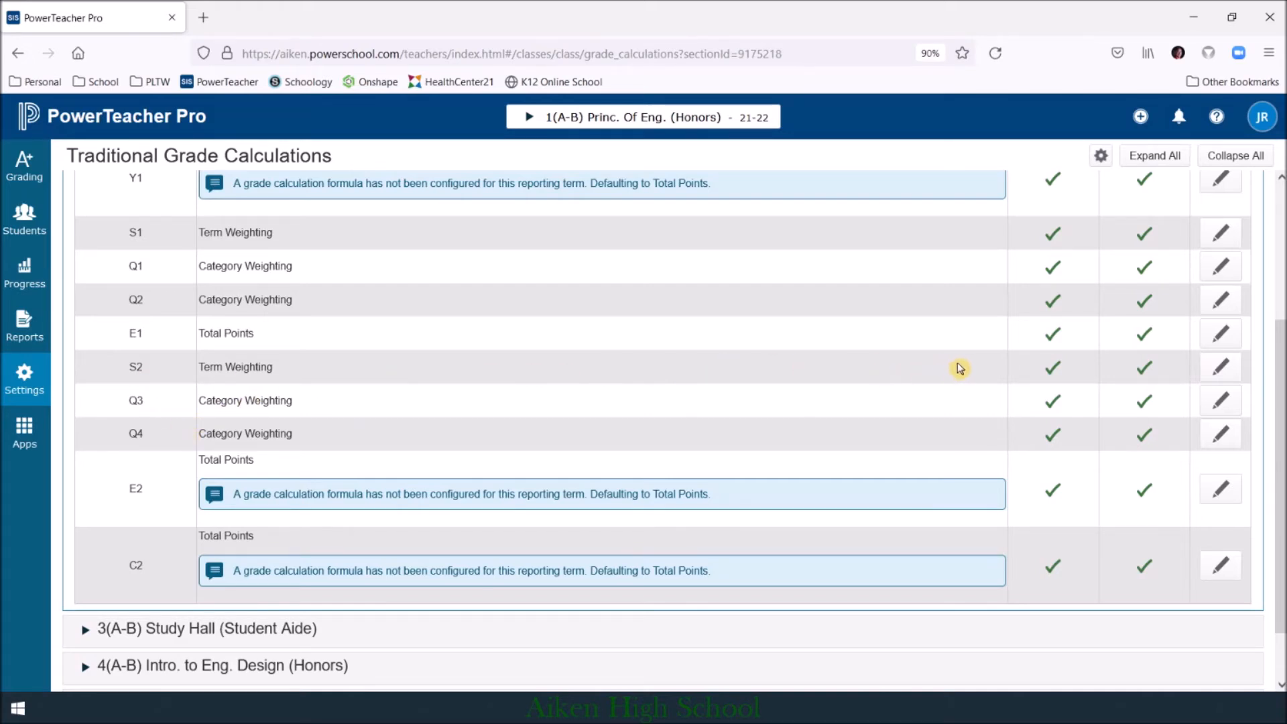
Step: Check and save the S2 term weighting formula, and save the E2 formula as Total Points
click(1215, 372)
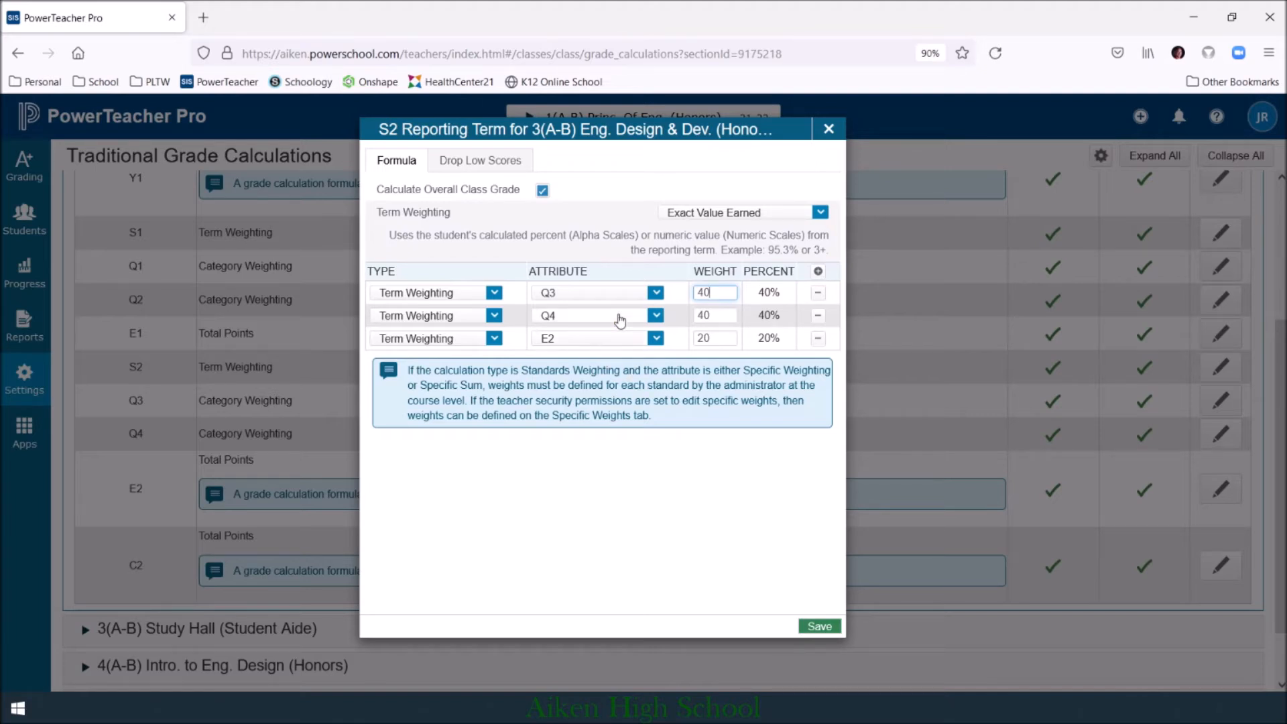
click(812, 628)
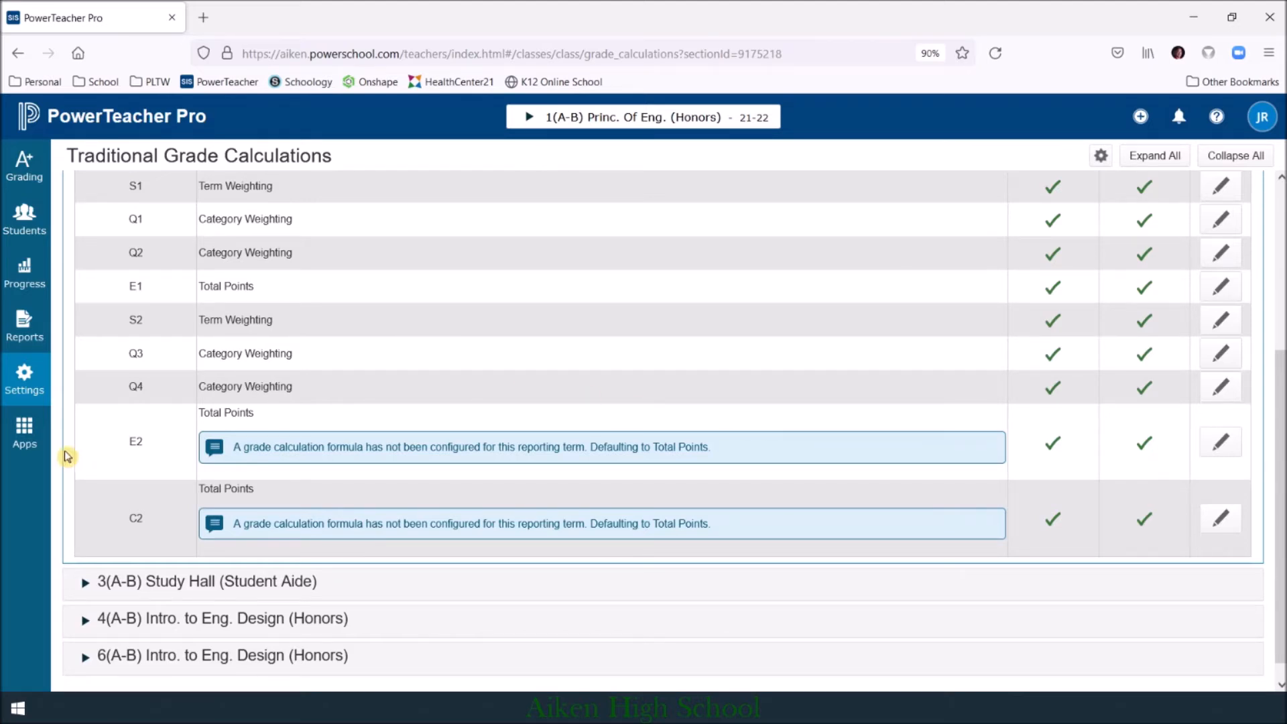
click(1224, 447)
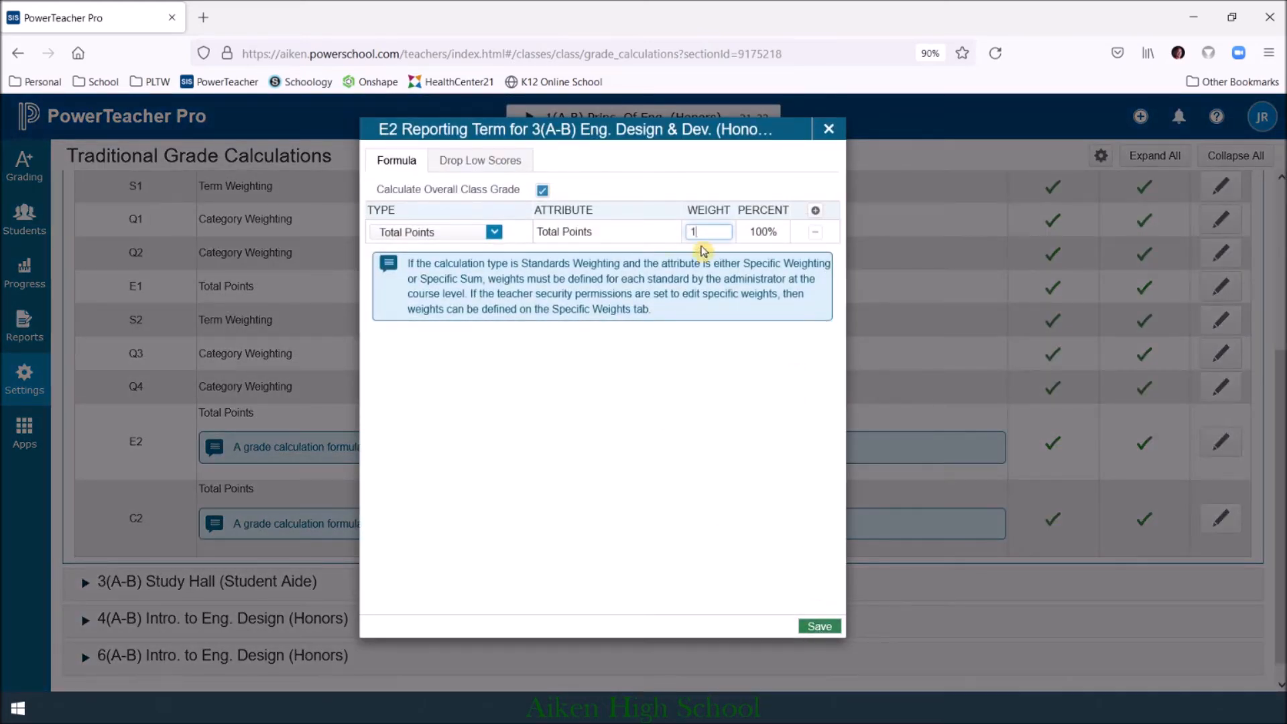
click(821, 626)
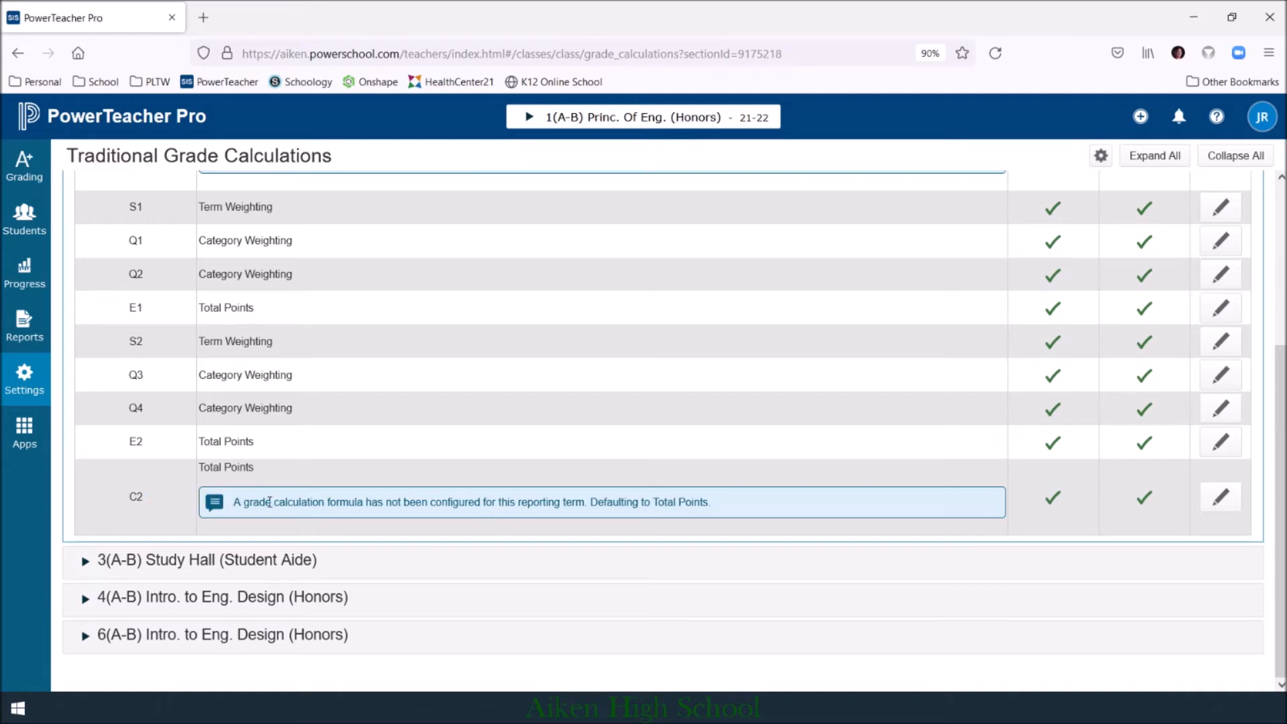
Step: Save the C2 reporting term formula of 3(A-B) Eng. Design & Dev. (Honors) as Total Points
click(1221, 500)
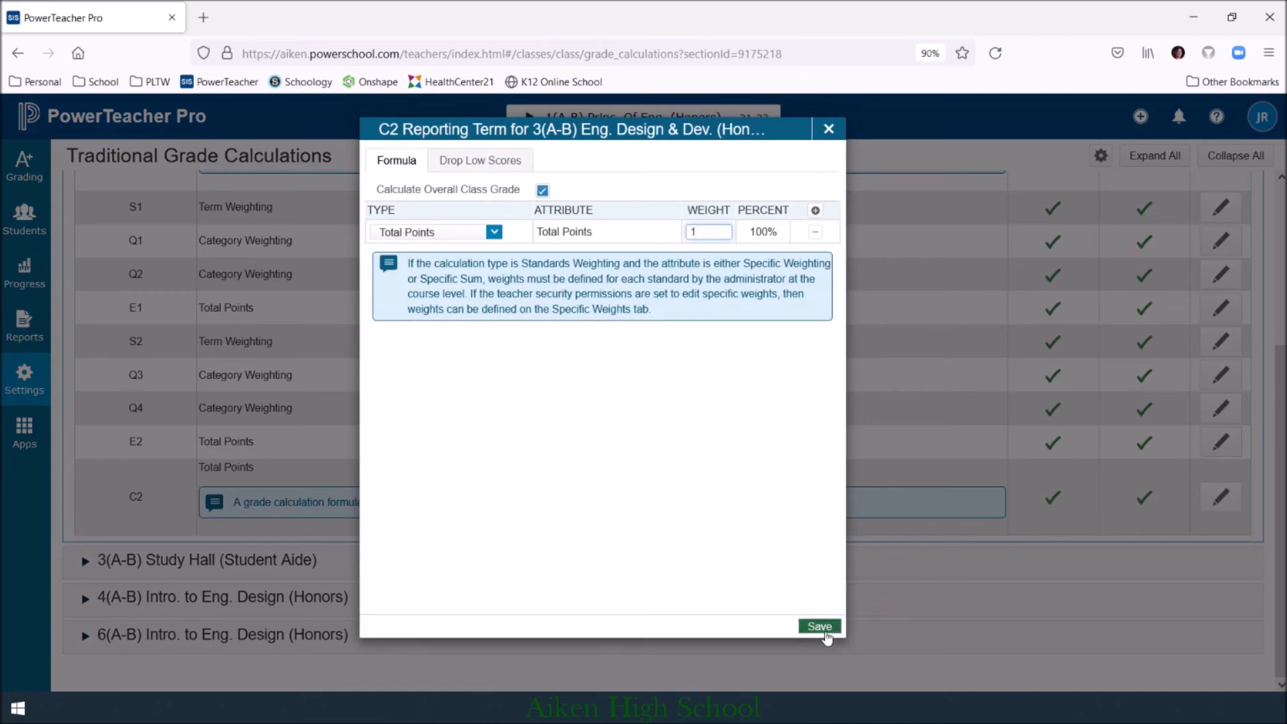
click(821, 628)
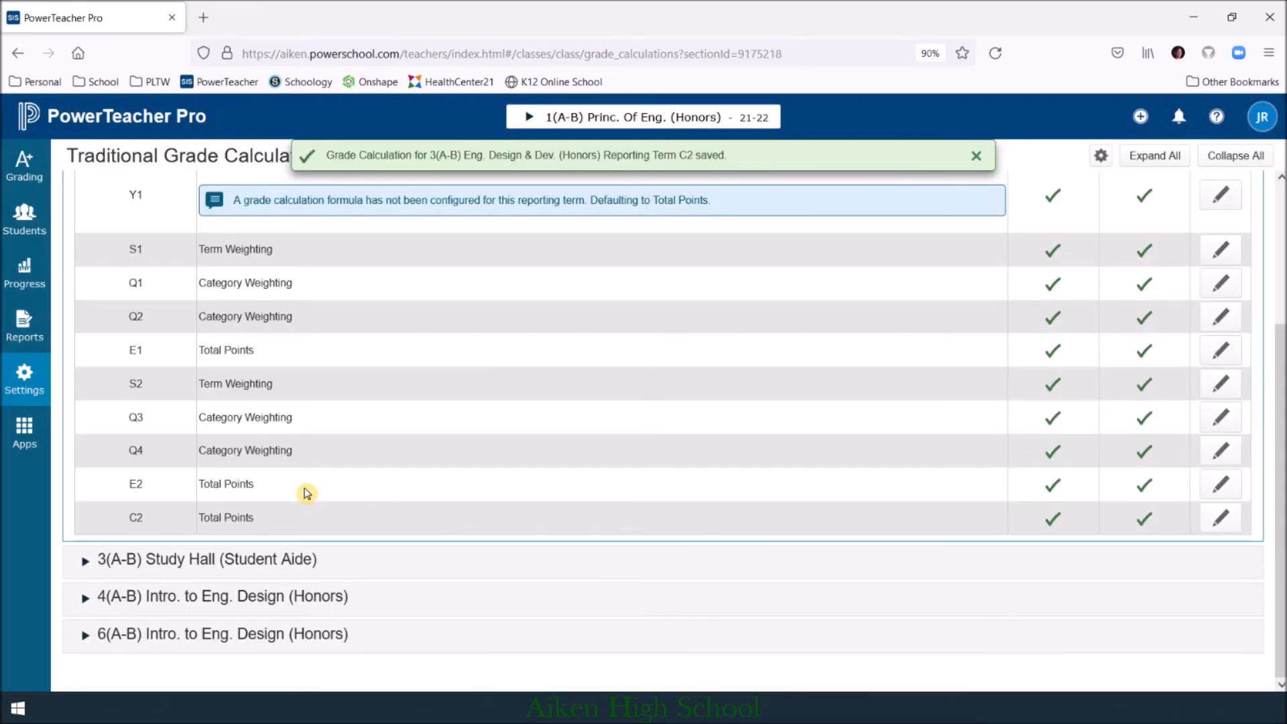
Step: Set the Y1 reporting term formula to Term Weighting for S1 and add a second Term Weighting row for S2
scroll(683, 438, up, 2)
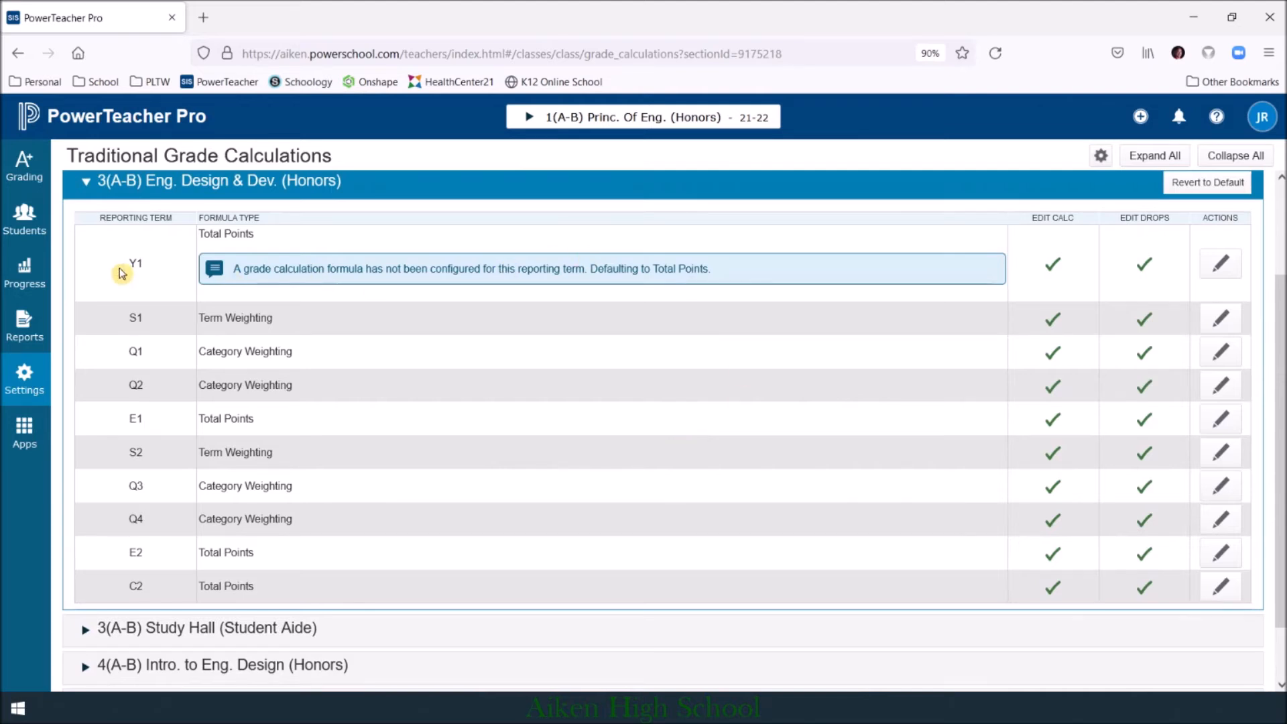
click(1221, 268)
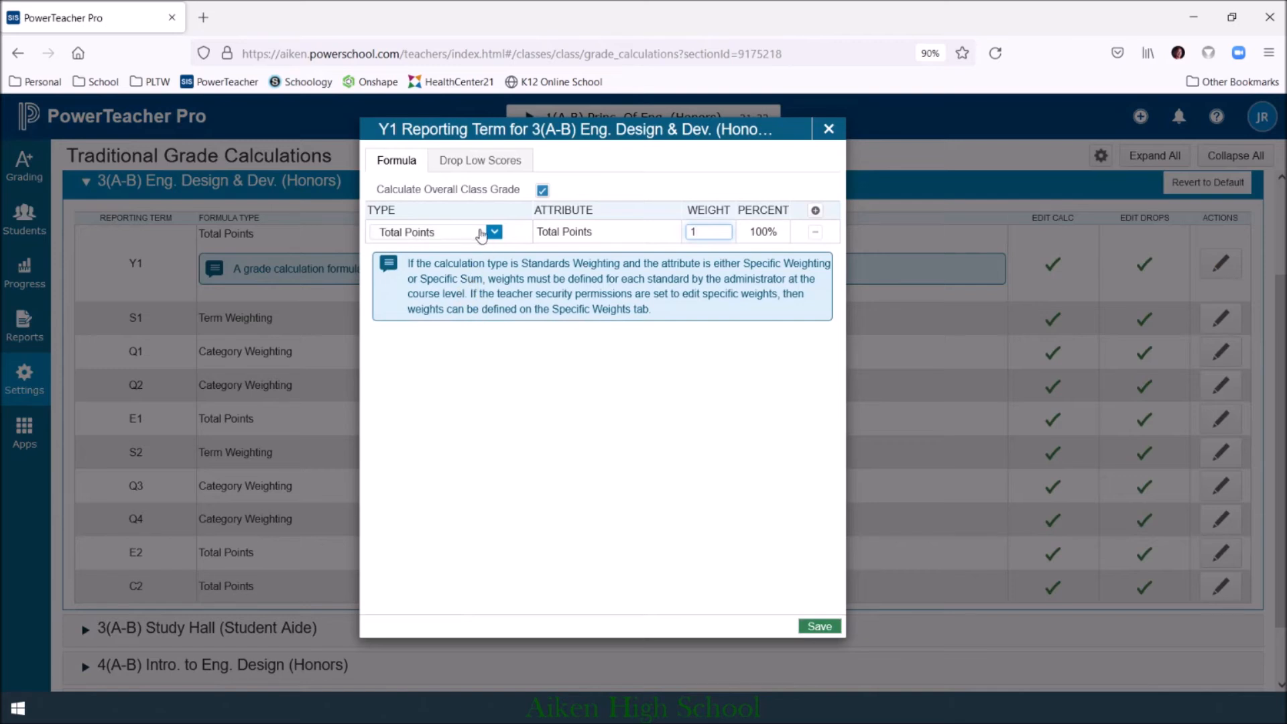
click(491, 232)
click(427, 275)
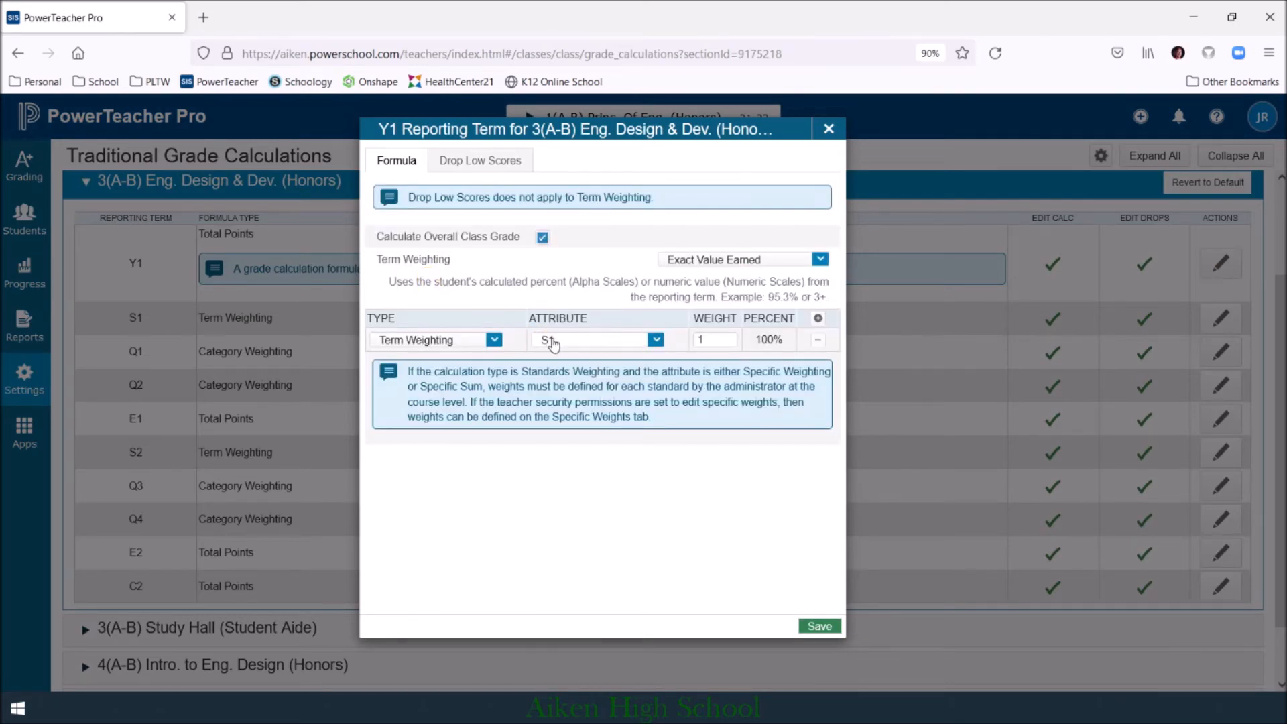
click(817, 317)
click(423, 316)
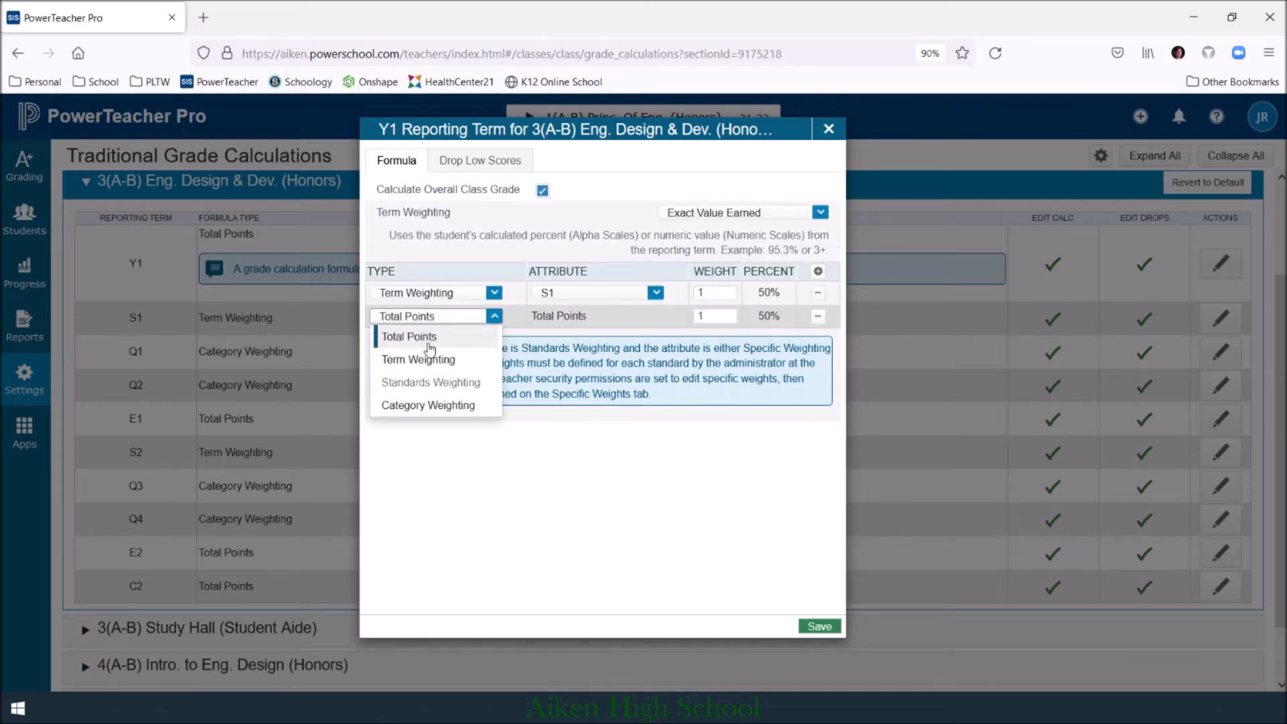
click(430, 360)
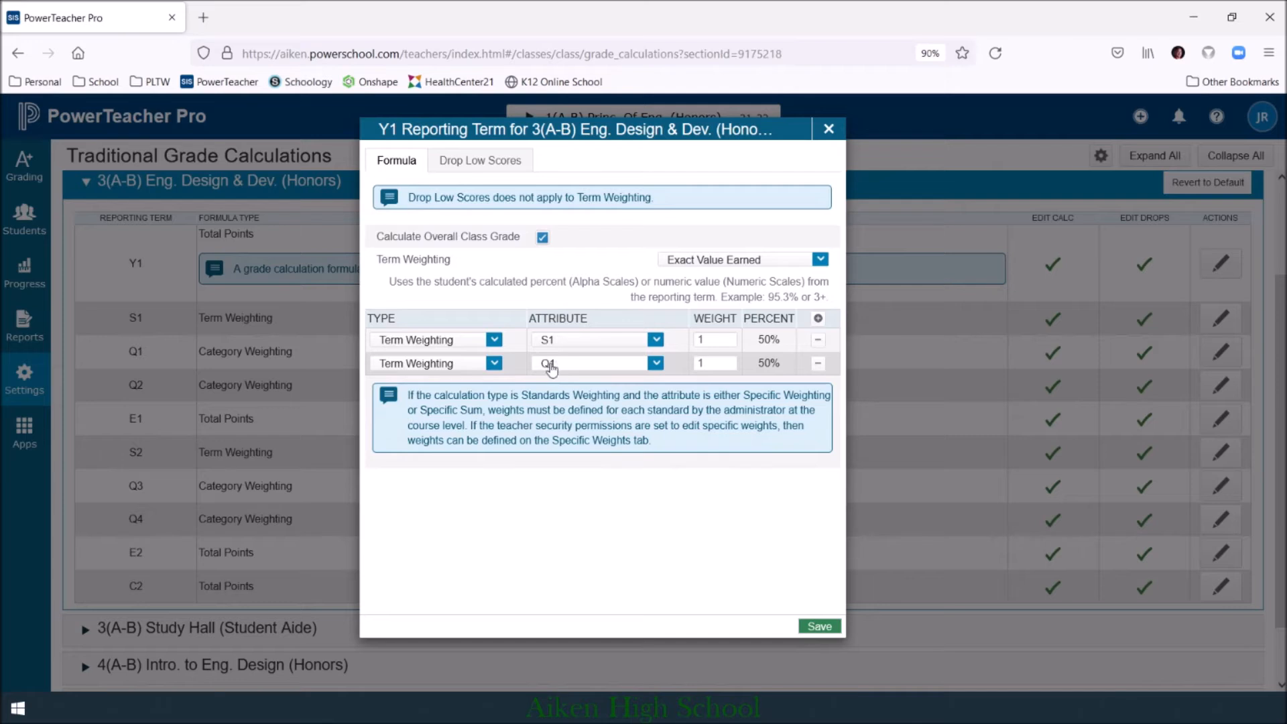
click(656, 363)
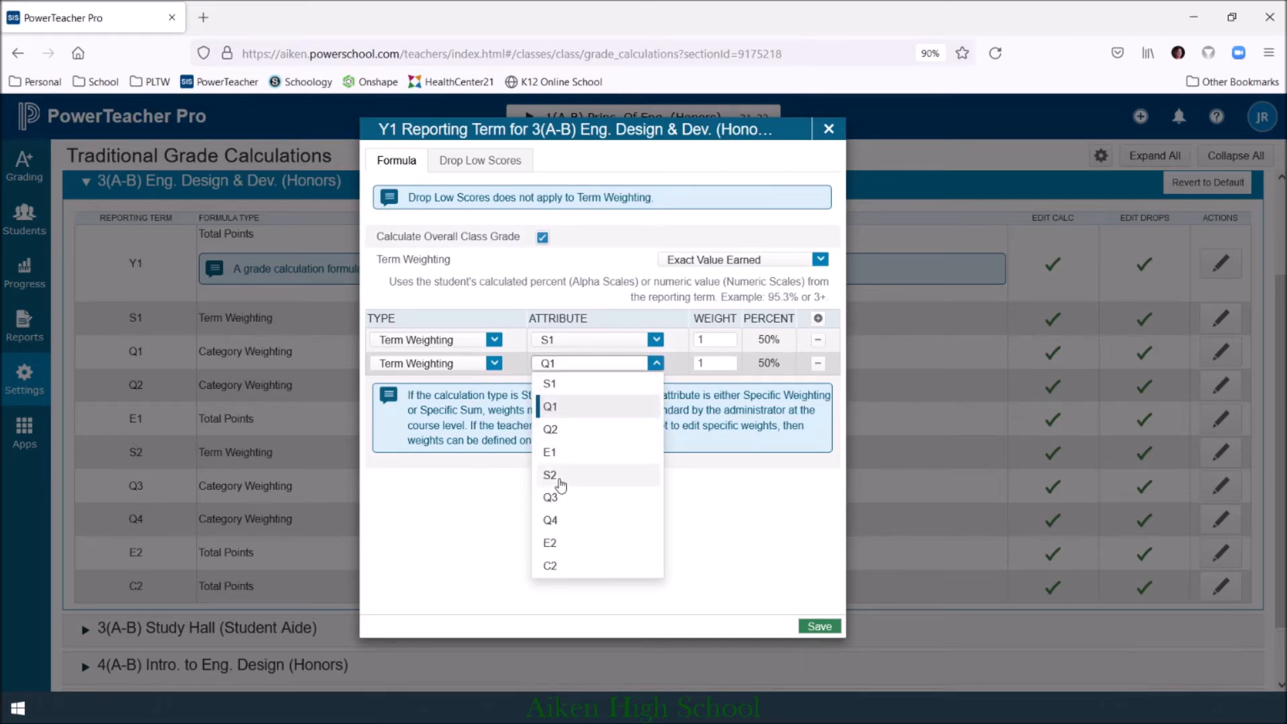
click(561, 477)
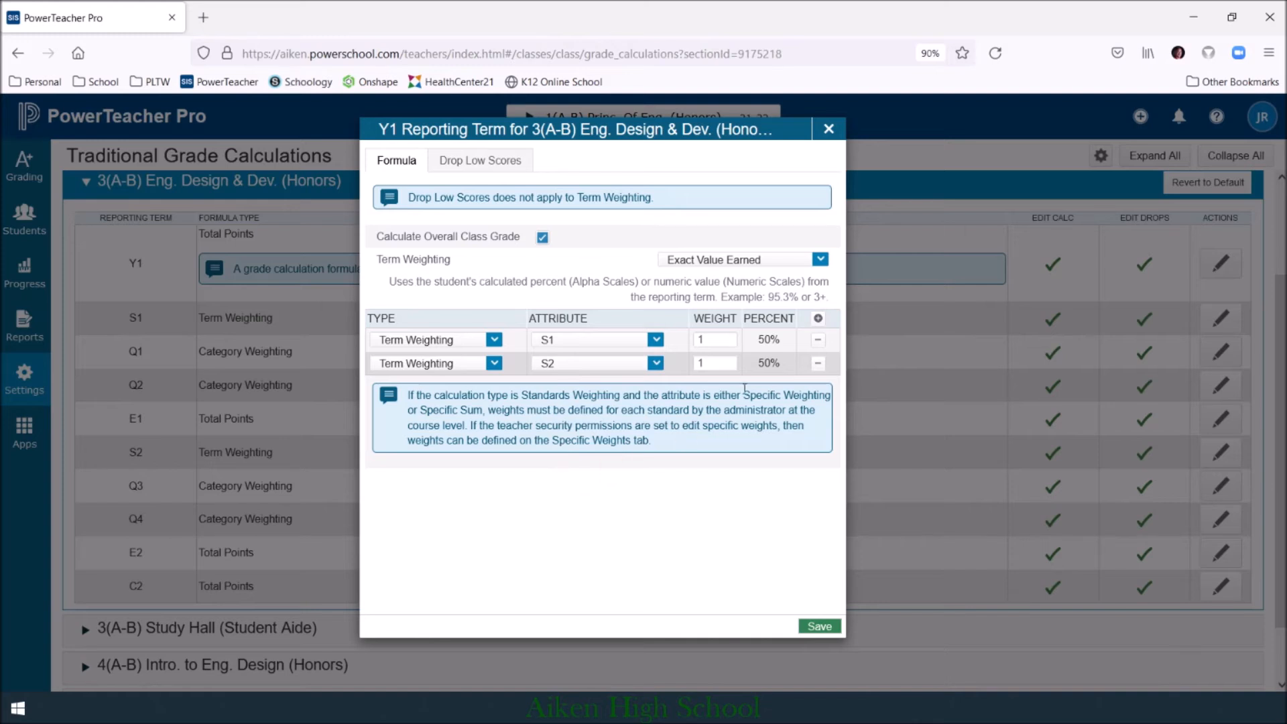
Step: Add a third Term Weighting row for C2 to the Y1 formula
click(819, 320)
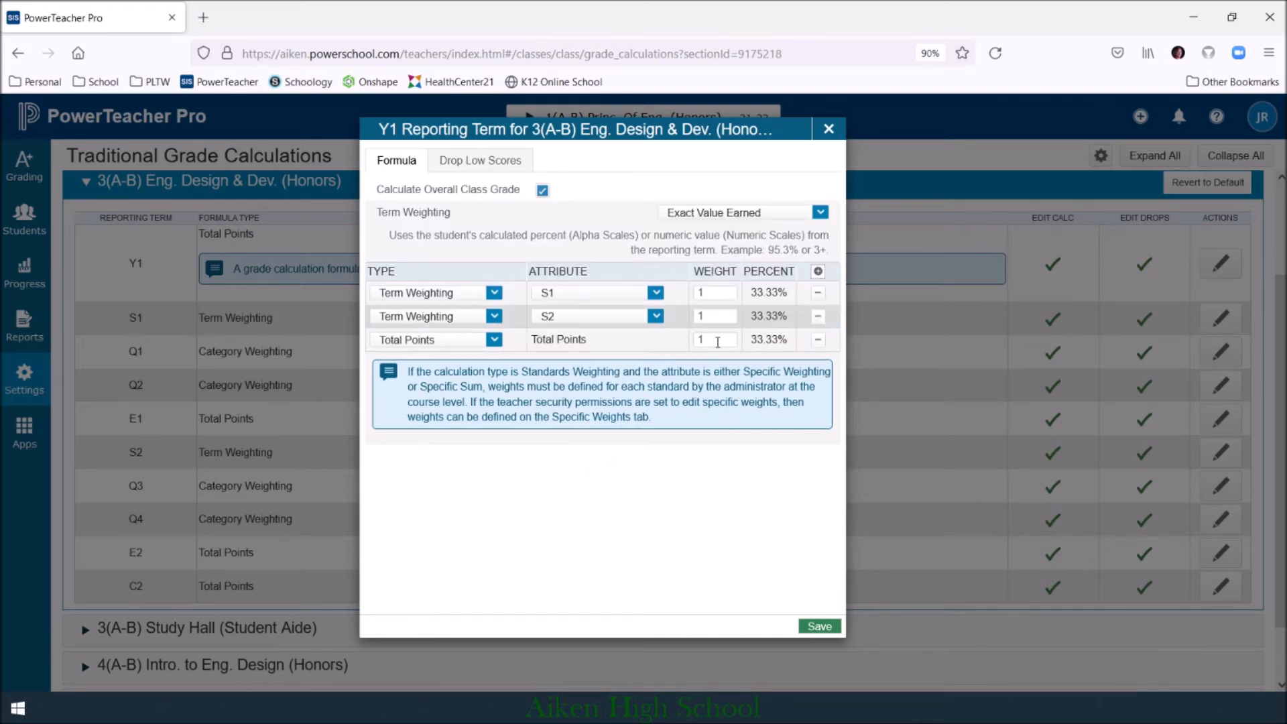
click(402, 342)
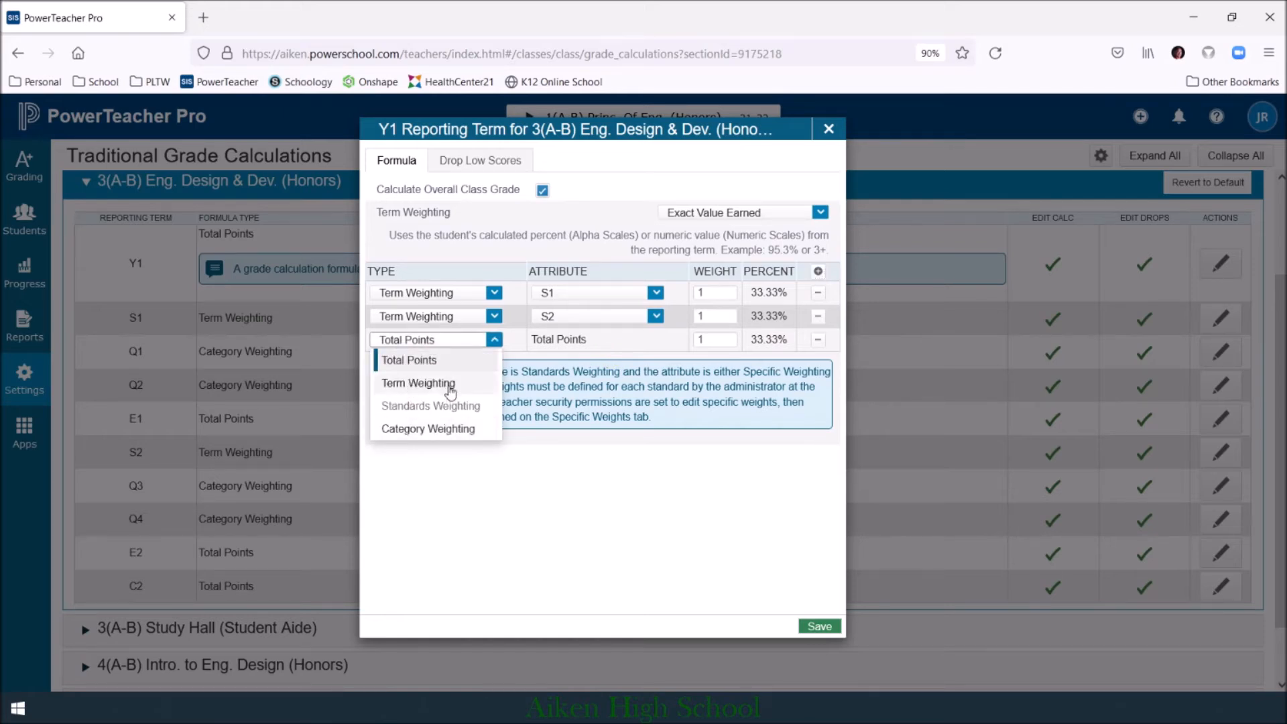
click(474, 383)
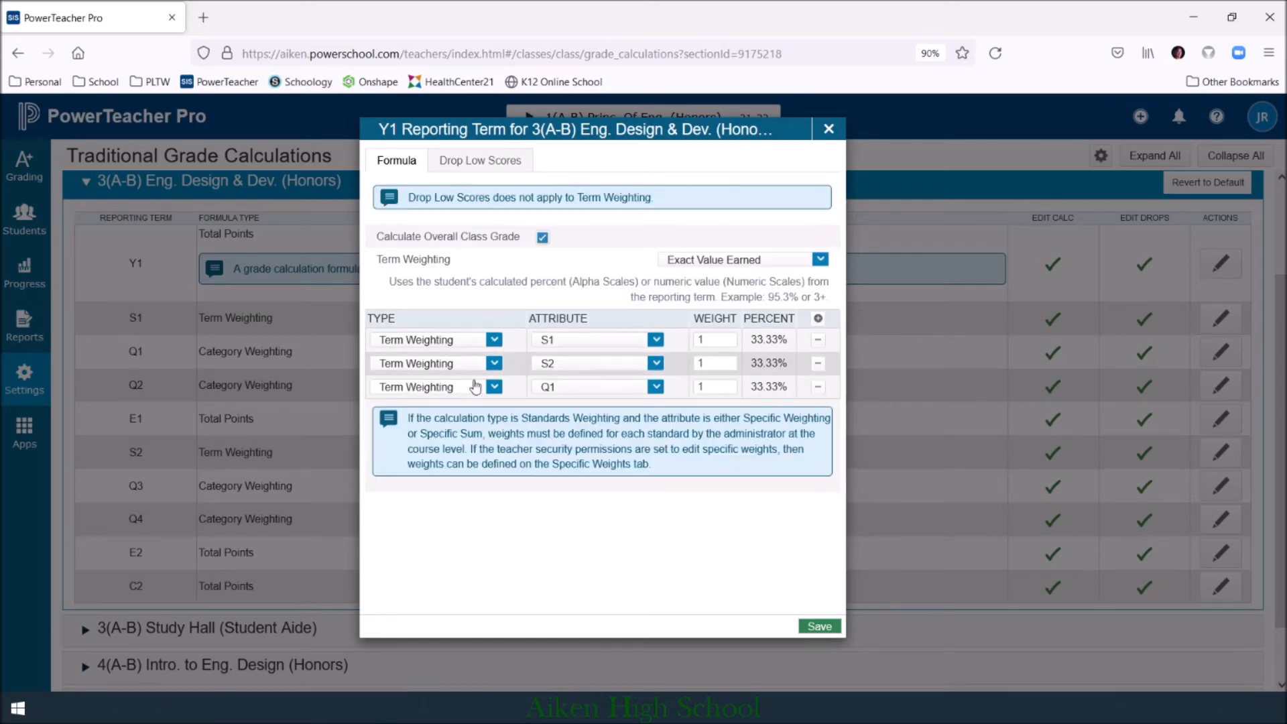
click(568, 396)
click(557, 592)
Step: Weight S1 at 40, S2 at 40 and C2 at 20 in the Y1 formula and save it
double_click(722, 341)
text(40)
key(Tab)
text(40)
key(Tab)
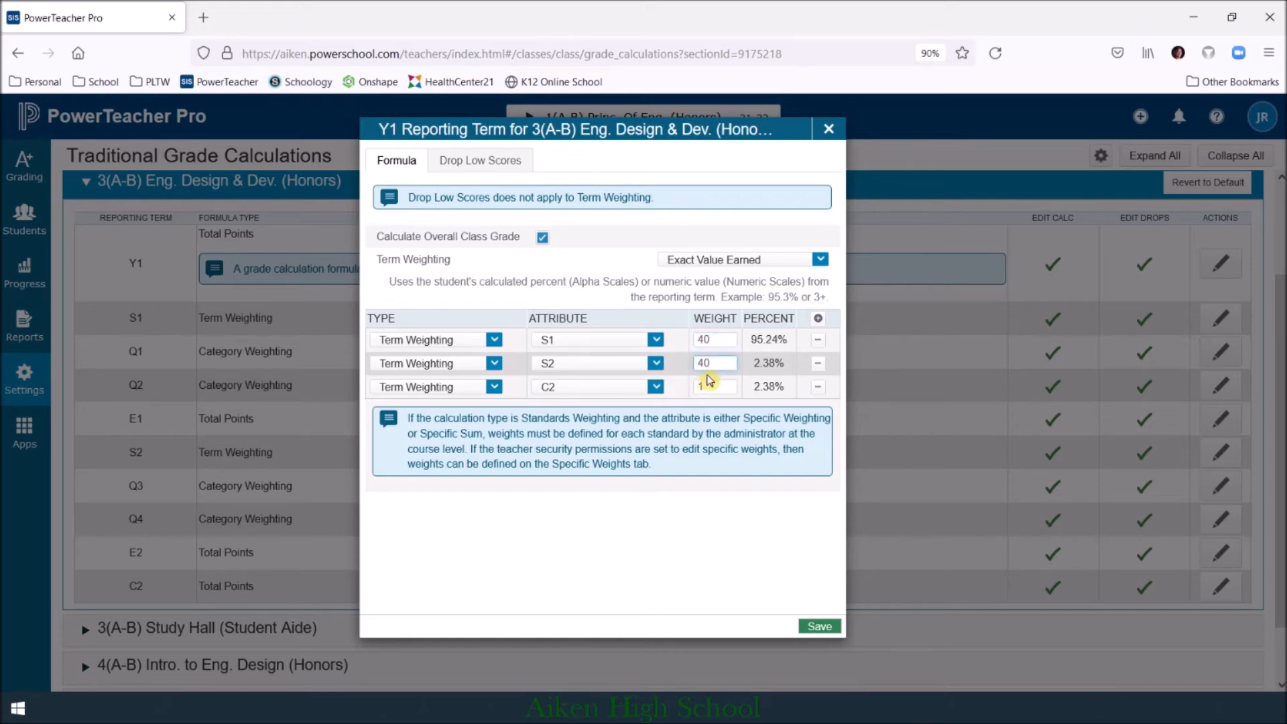
text(20)
click(723, 356)
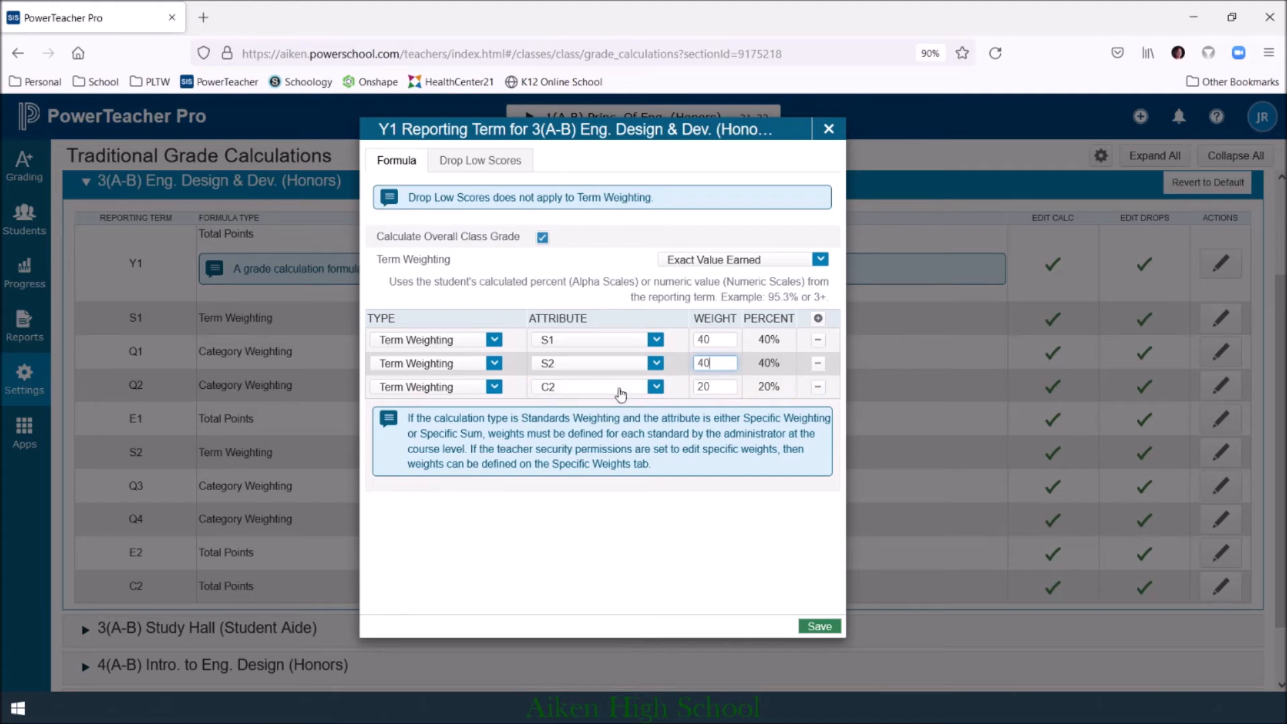
click(719, 530)
click(826, 632)
Step: Start copying the traditional grade calculations to another class, with 3(A-B) Eng. Design & Dev. (Honors) from 2021-2022 as the source
scroll(758, 572, up, 2)
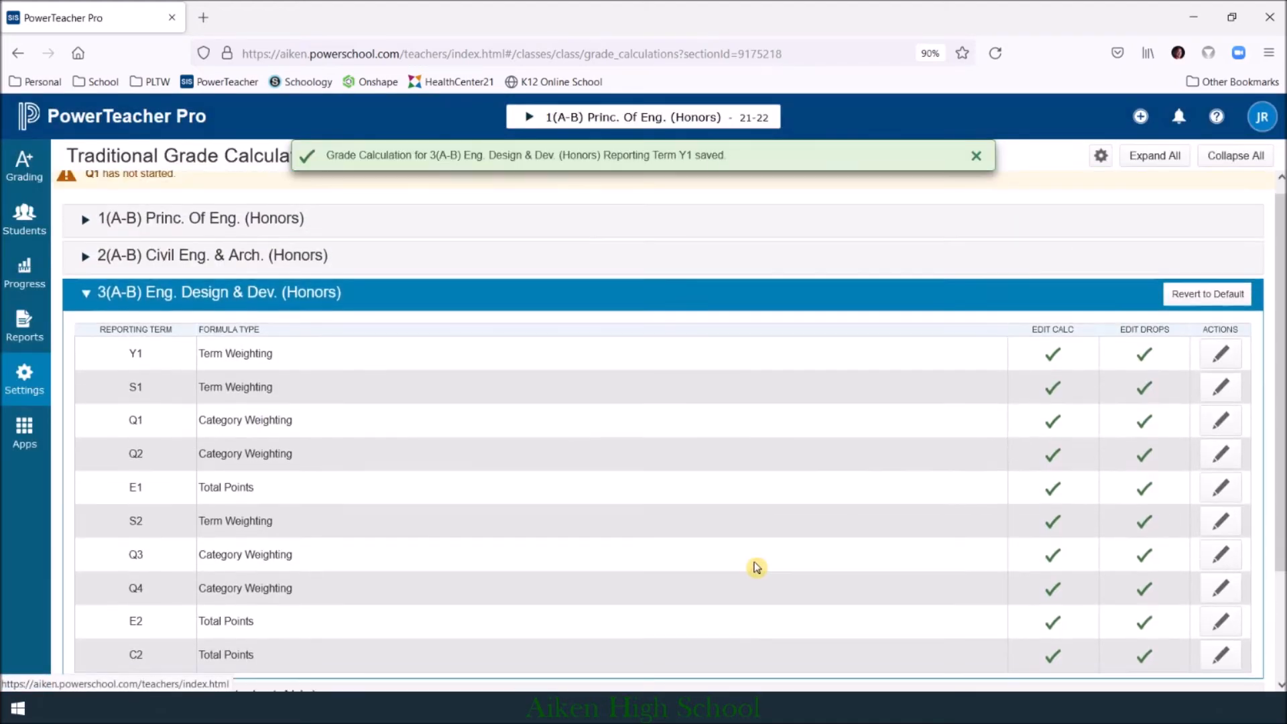
scroll(637, 526, down, 1)
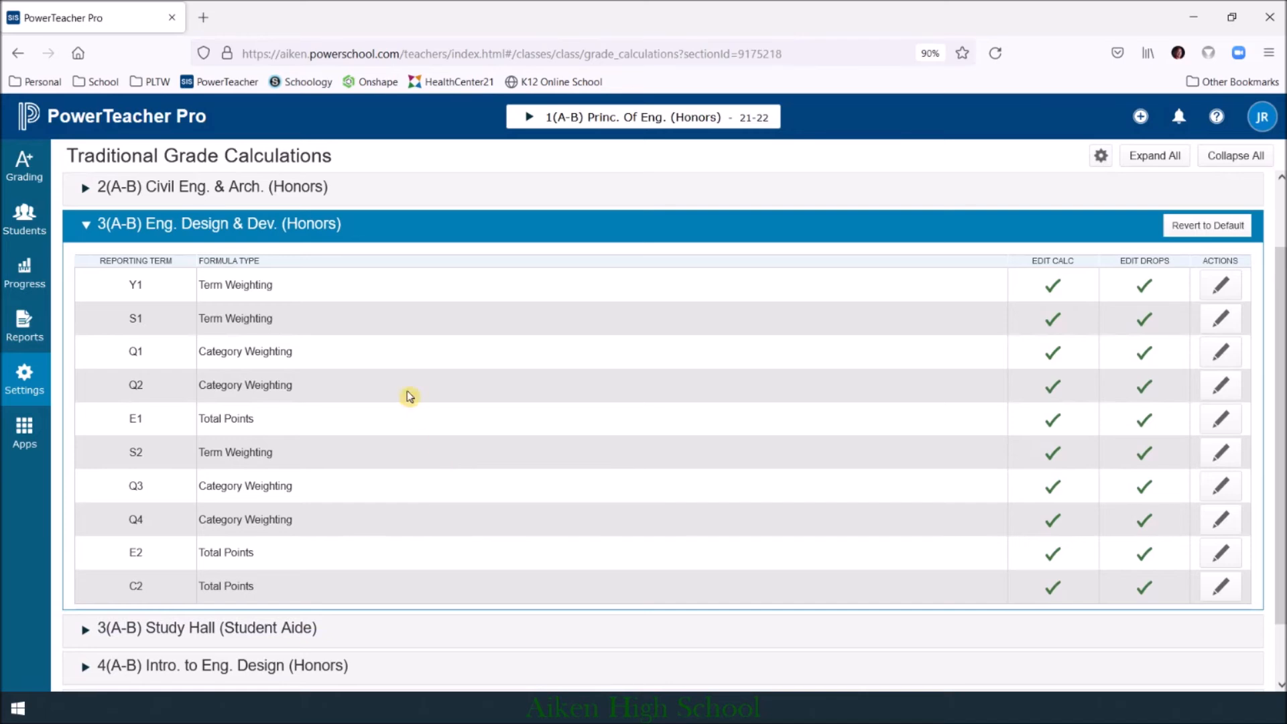
scroll(388, 293, down, 1)
scroll(375, 297, up, 1)
click(1100, 157)
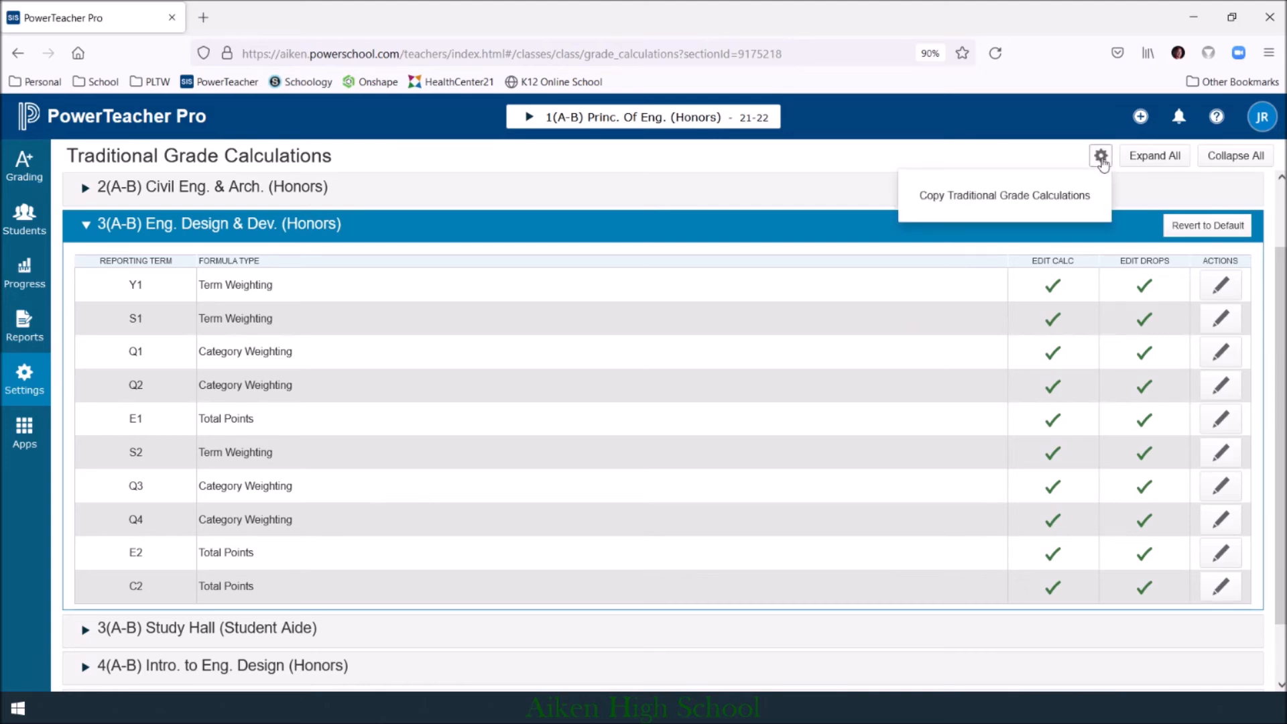
click(957, 195)
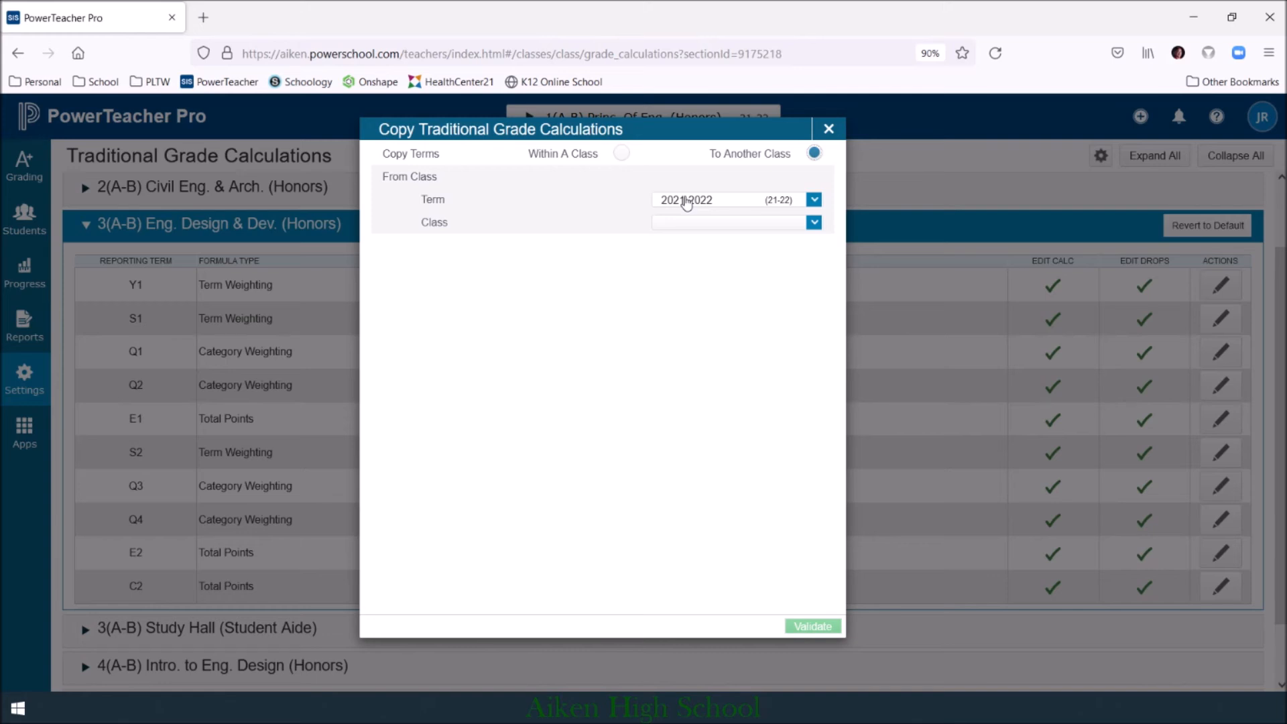
click(686, 203)
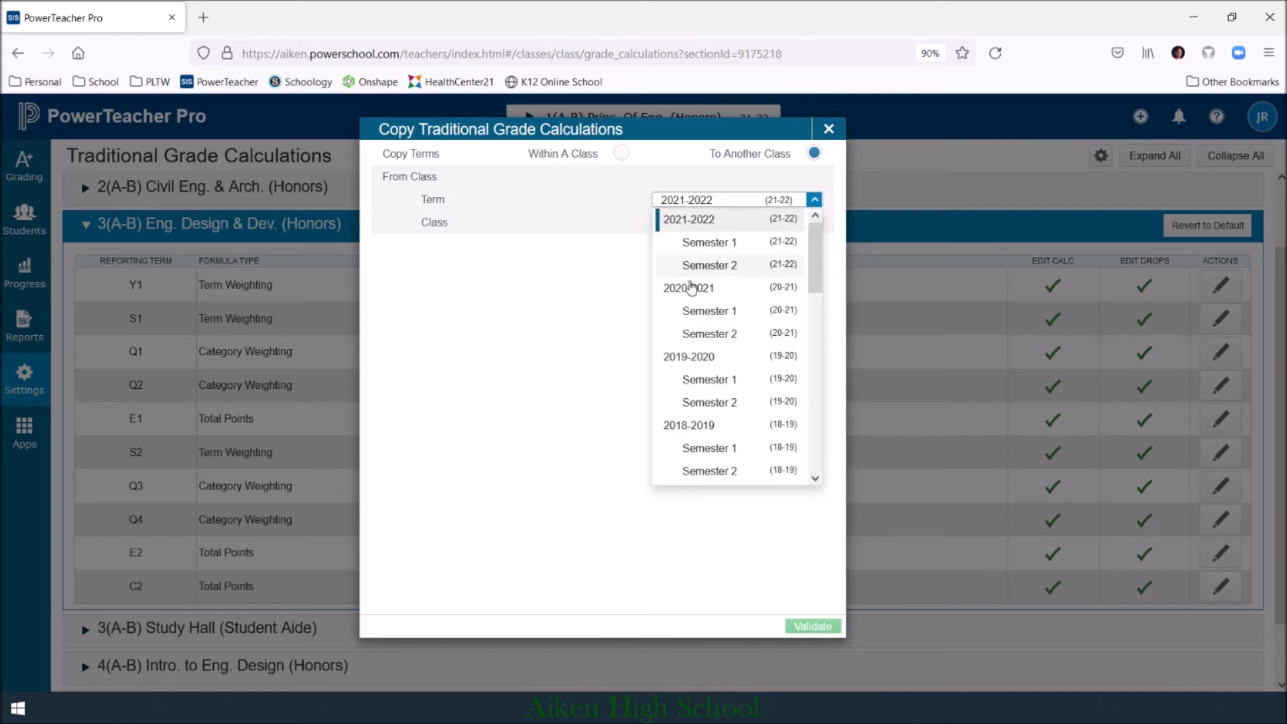
click(567, 199)
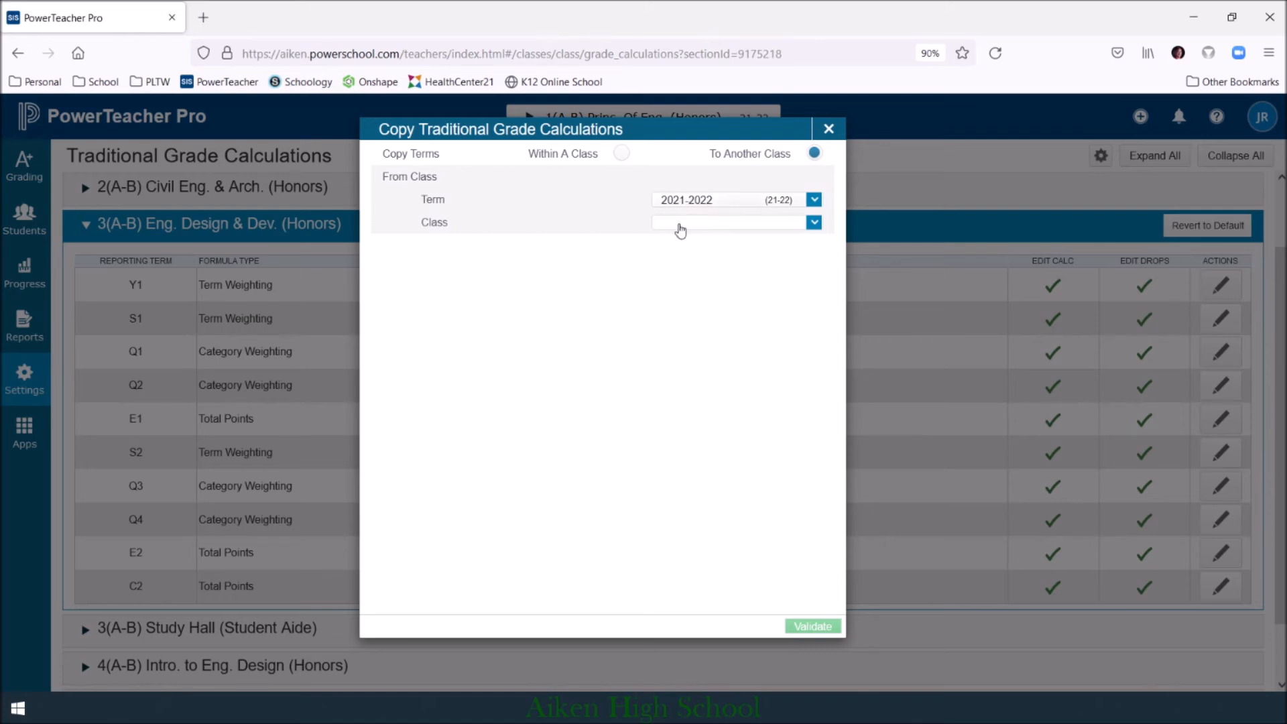
click(681, 230)
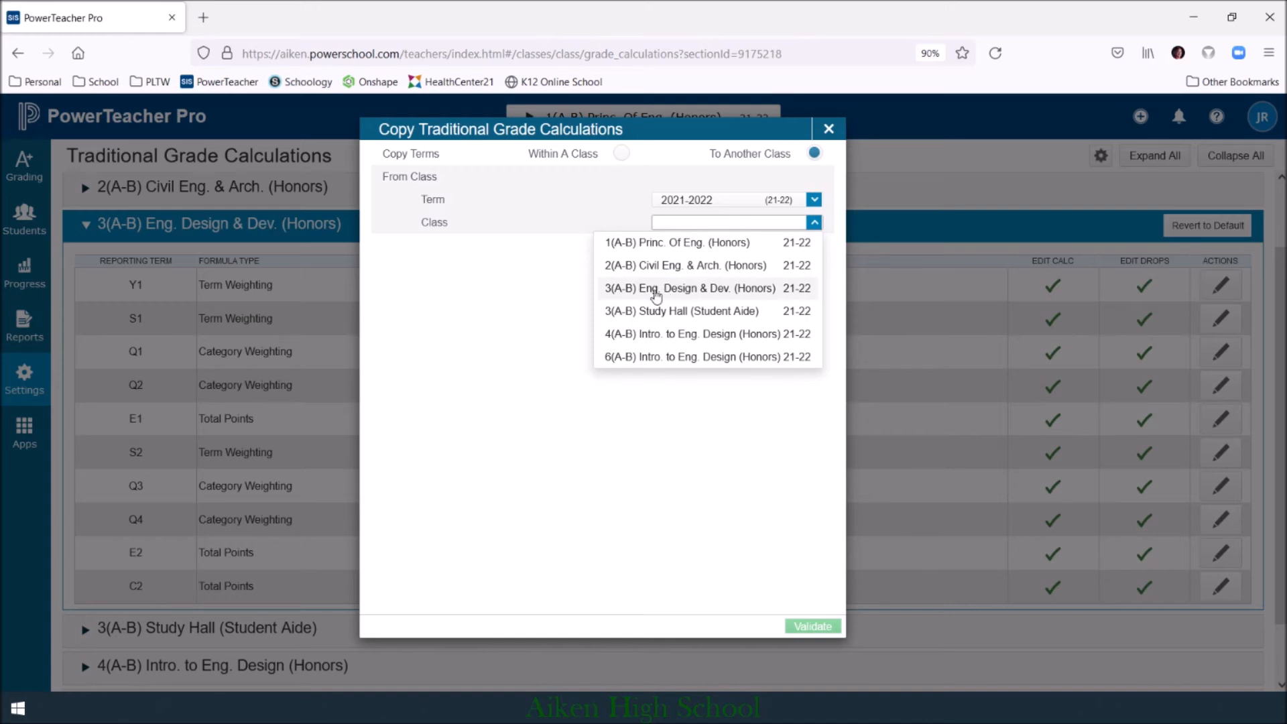
click(664, 292)
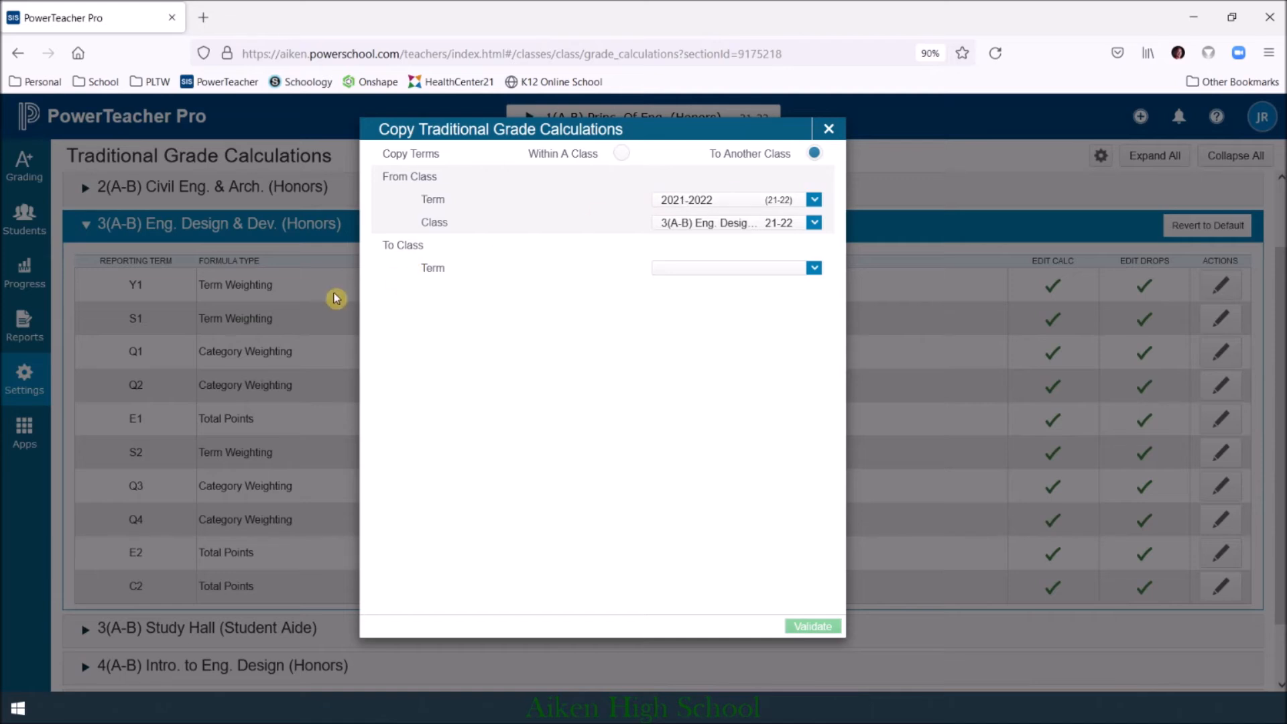
Step: Choose term 2021-2022 and all listed classes as the destination of the copied grade calculations
click(693, 275)
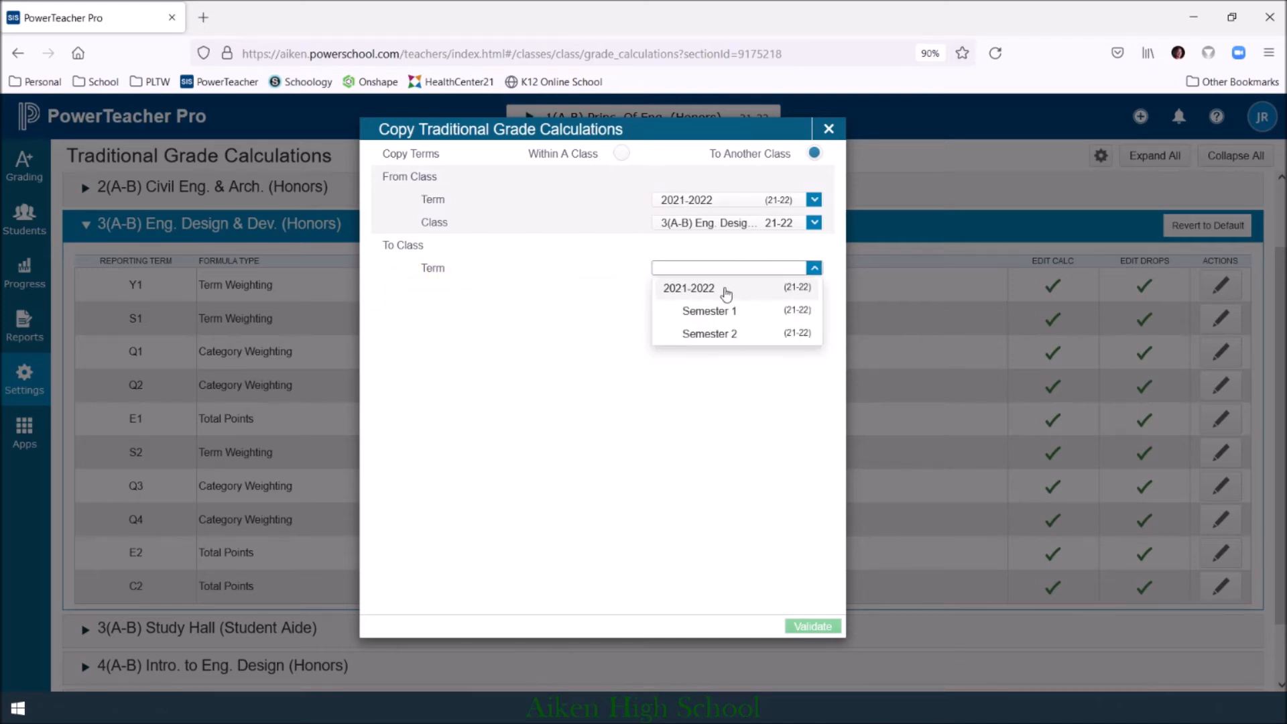
click(678, 288)
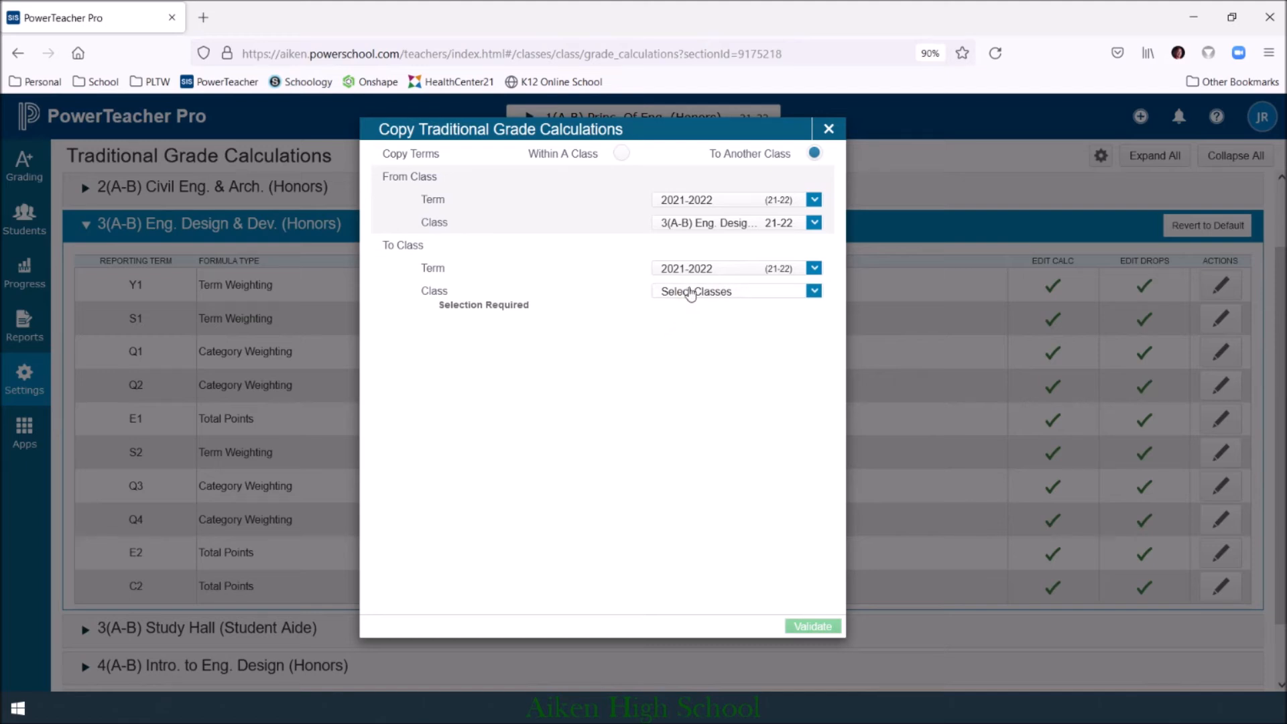
click(691, 295)
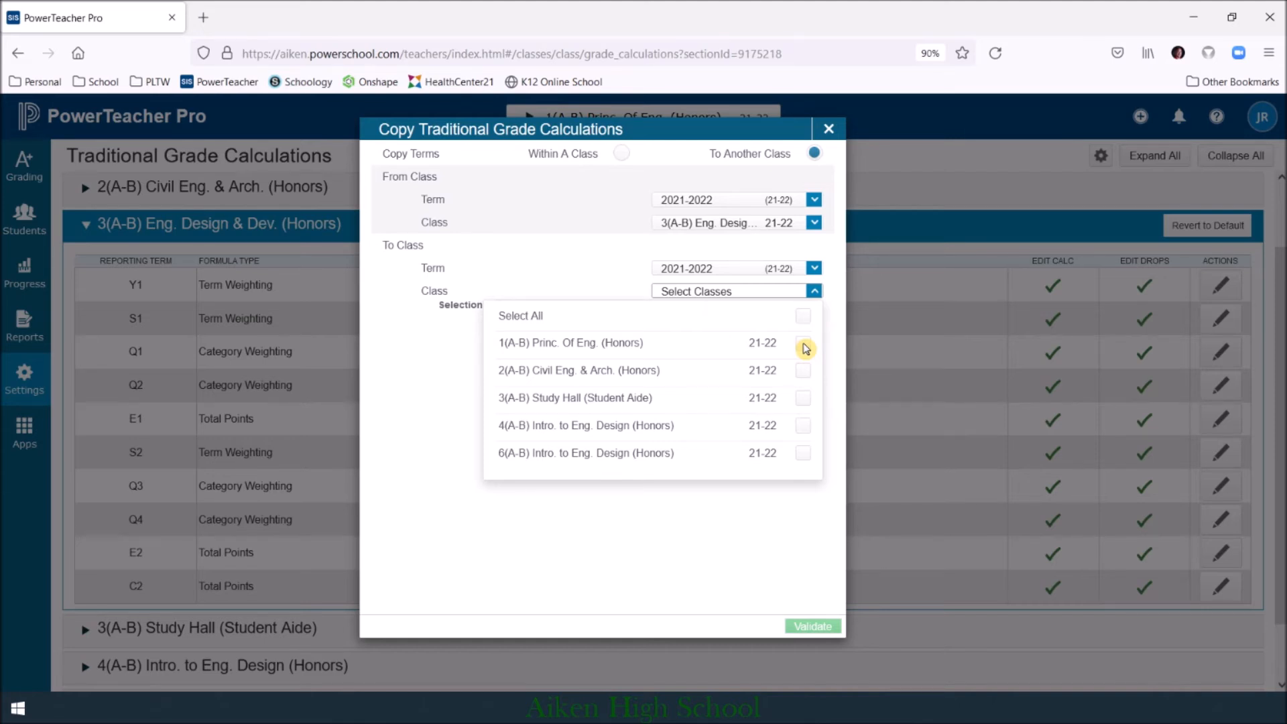
click(804, 316)
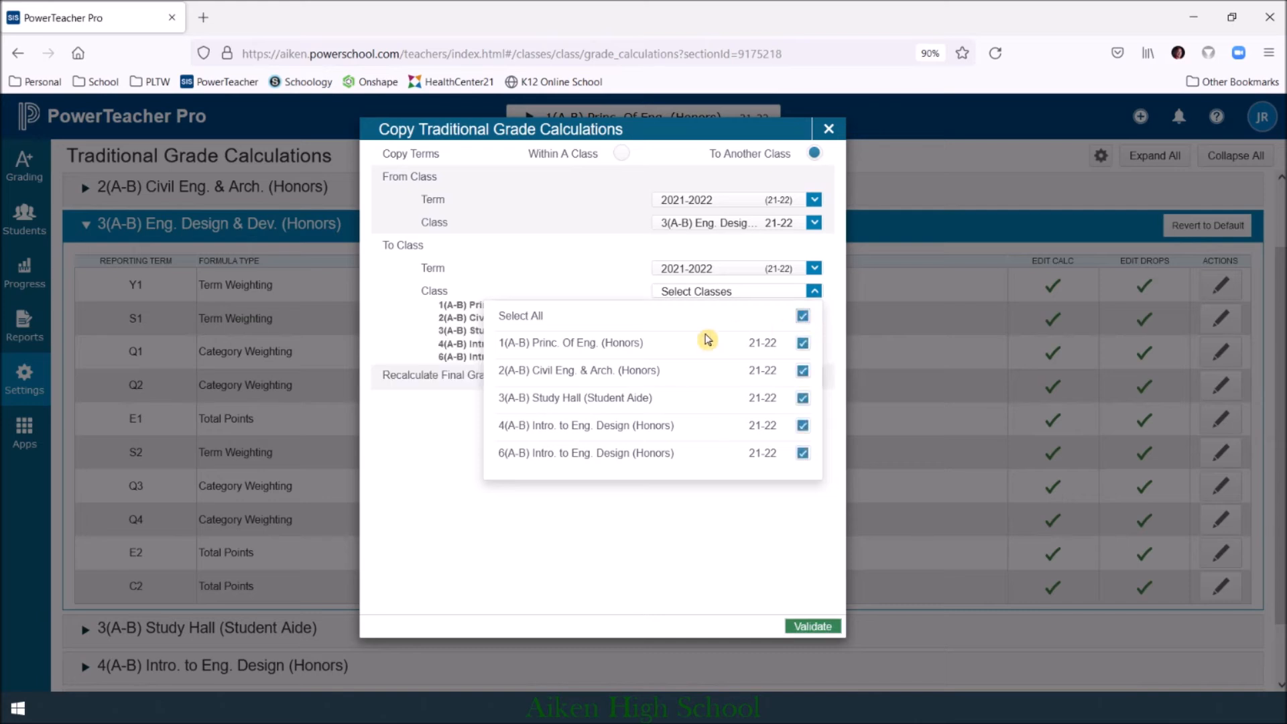
click(779, 528)
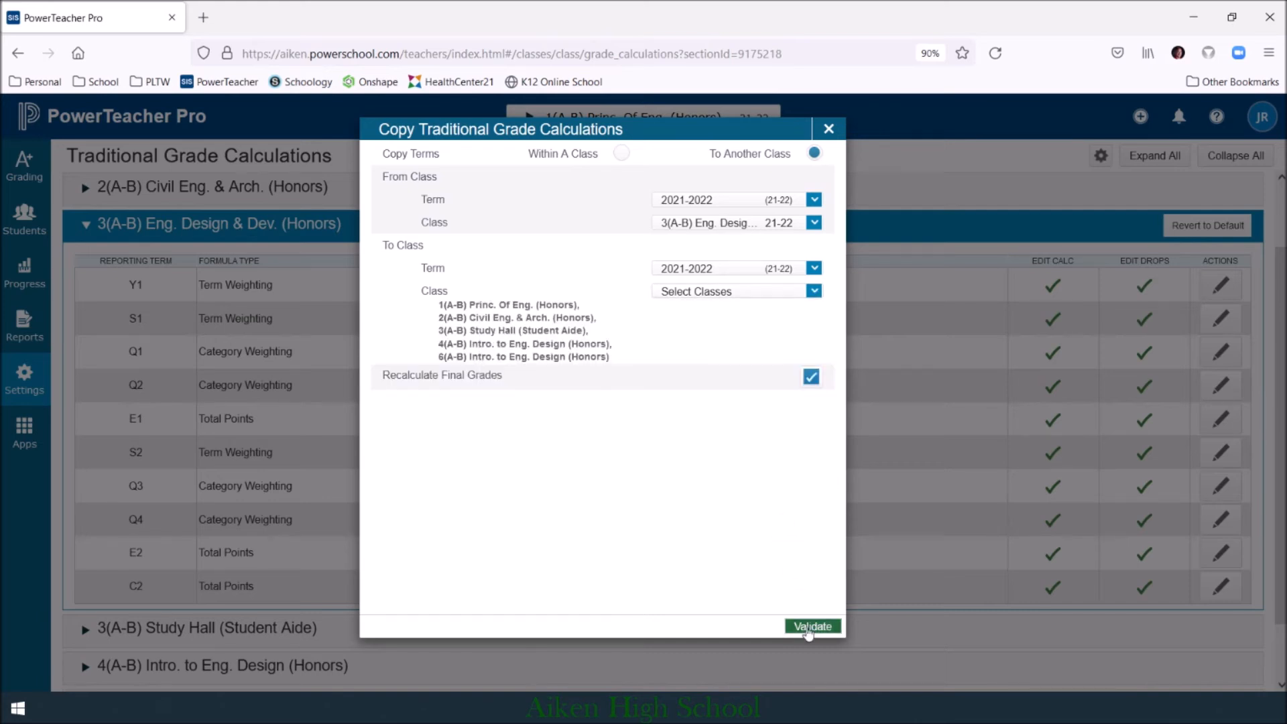
Step: Validate the copy settings, look over the summary and copy the grade calculations to the selected classes
click(812, 628)
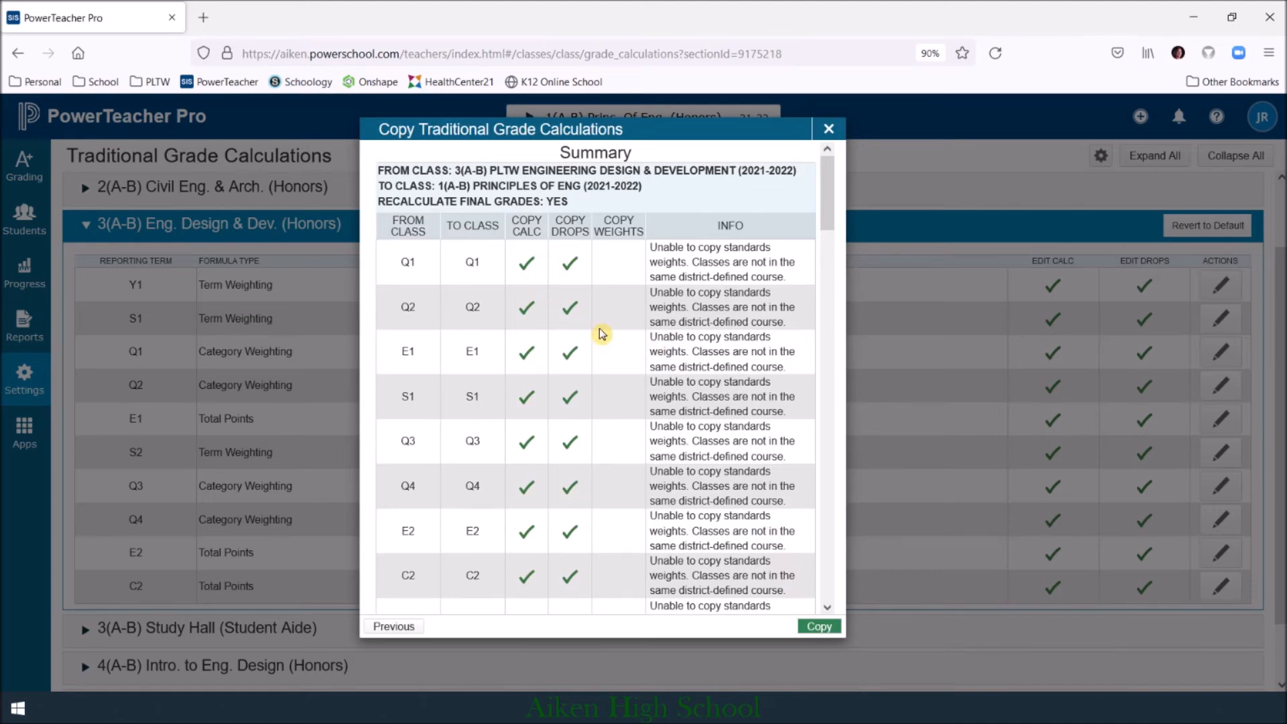
scroll(601, 334, down, 2)
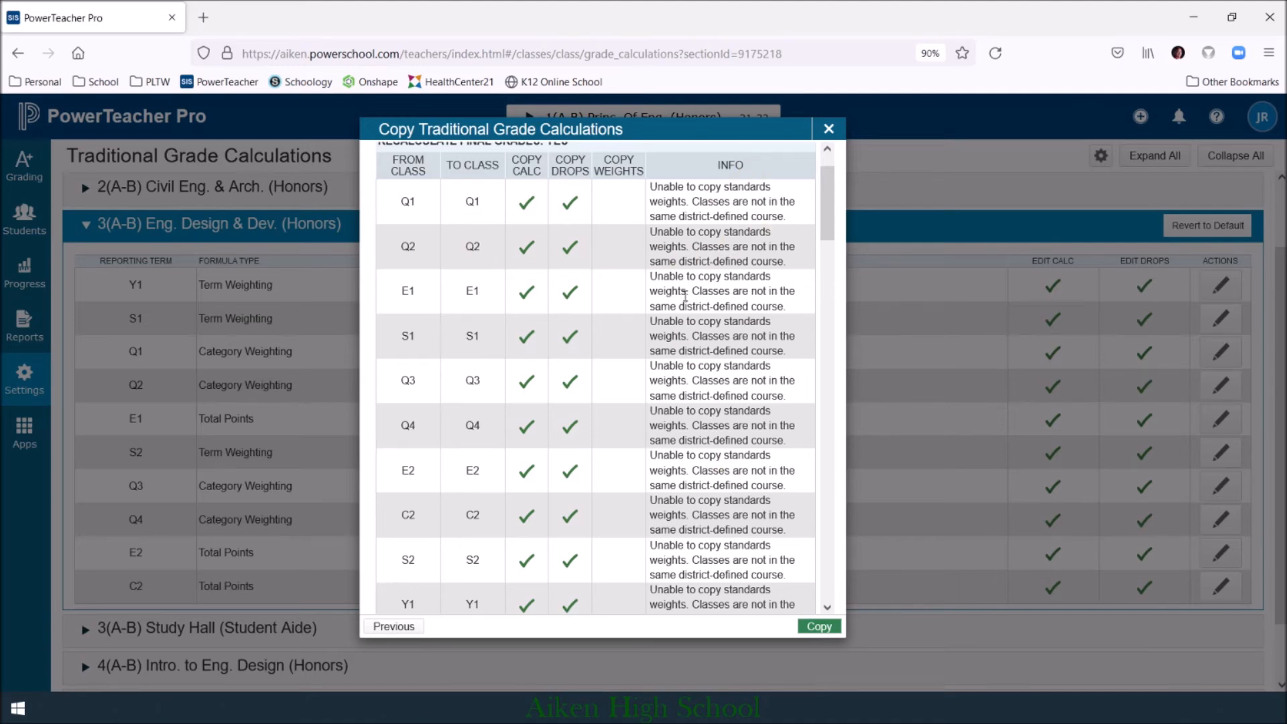
scroll(684, 295, up, 2)
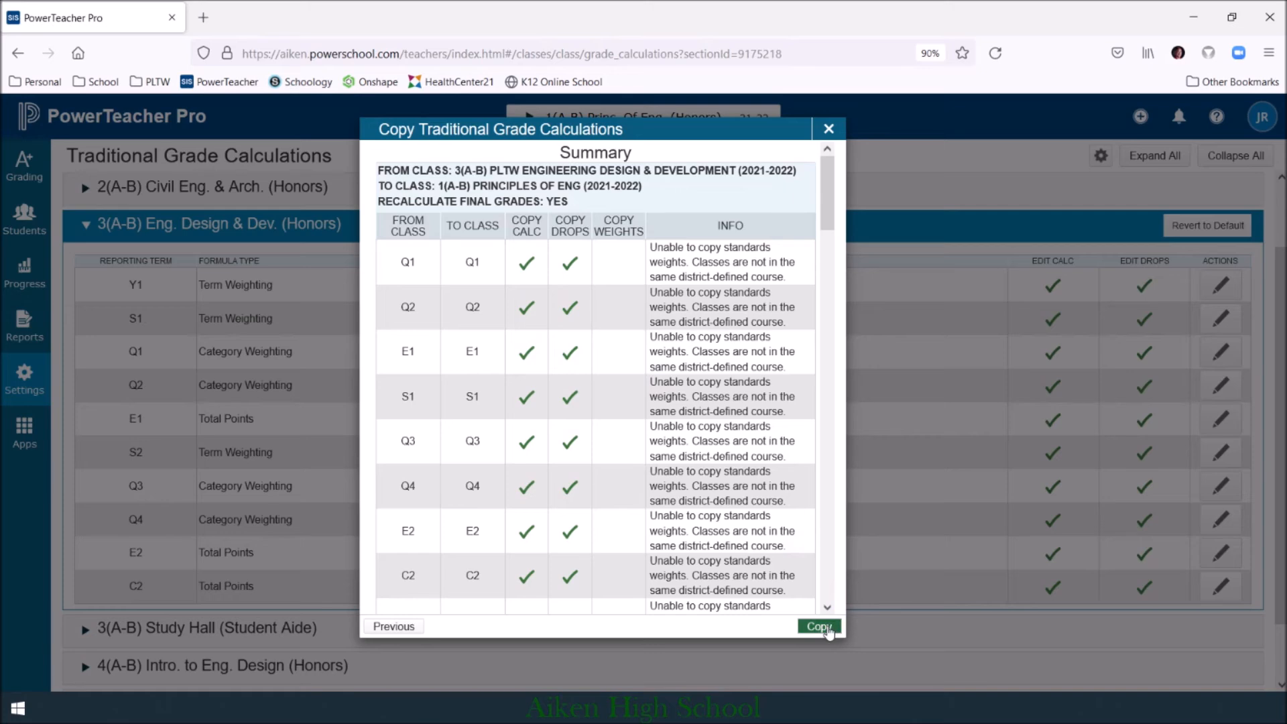
click(828, 629)
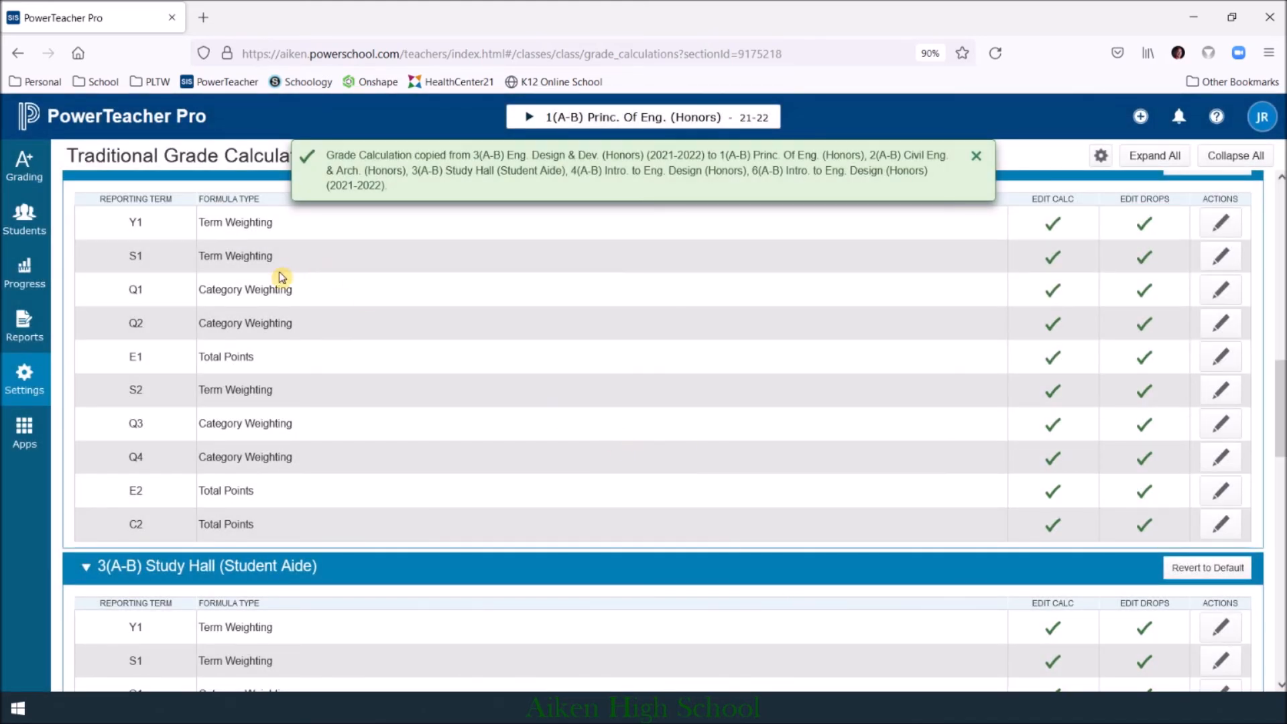
Step: Review the formula types of every reporting term across the classes that received the copied calculations
scroll(282, 277, down, 10)
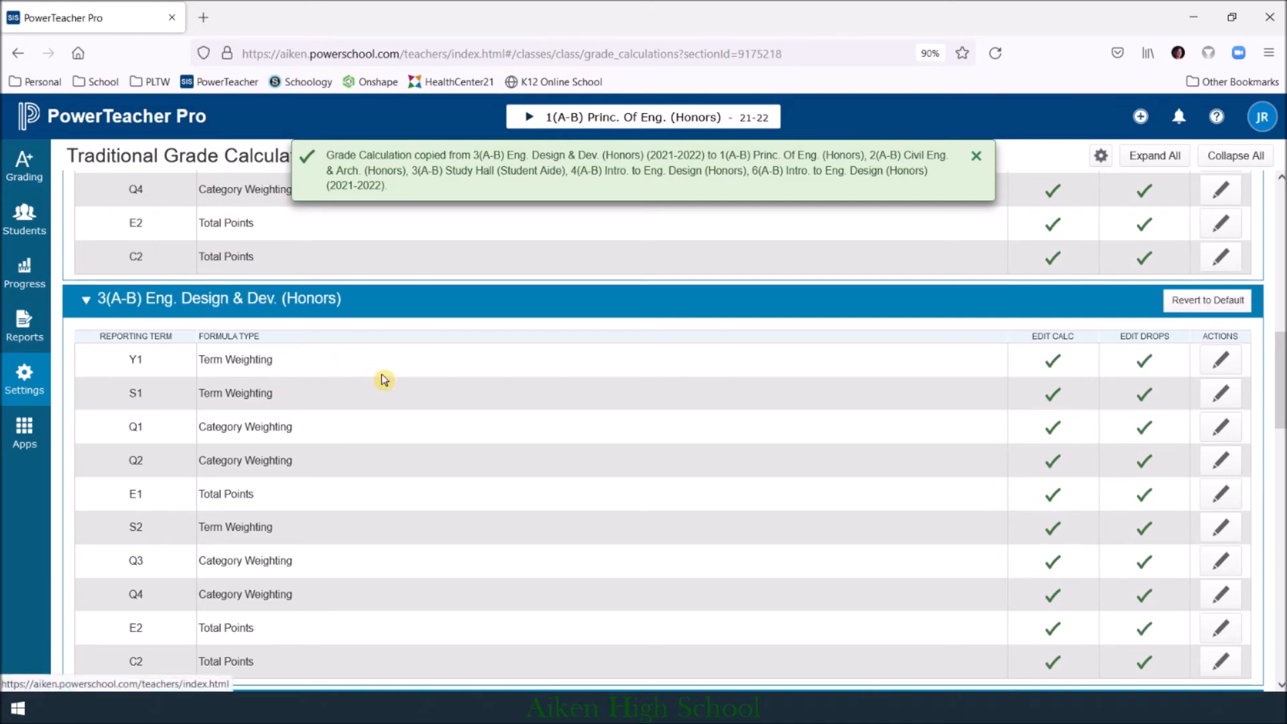
scroll(402, 391, down, 7)
scroll(404, 391, down, 1)
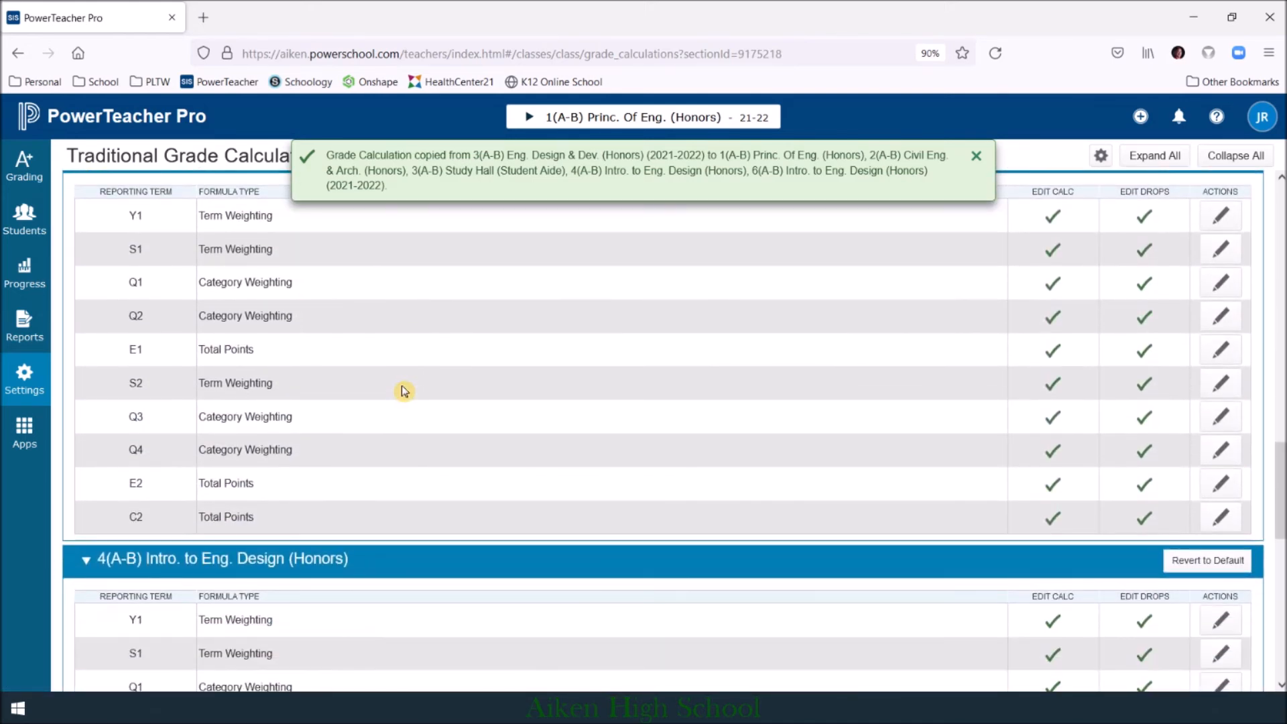
scroll(402, 391, down, 4)
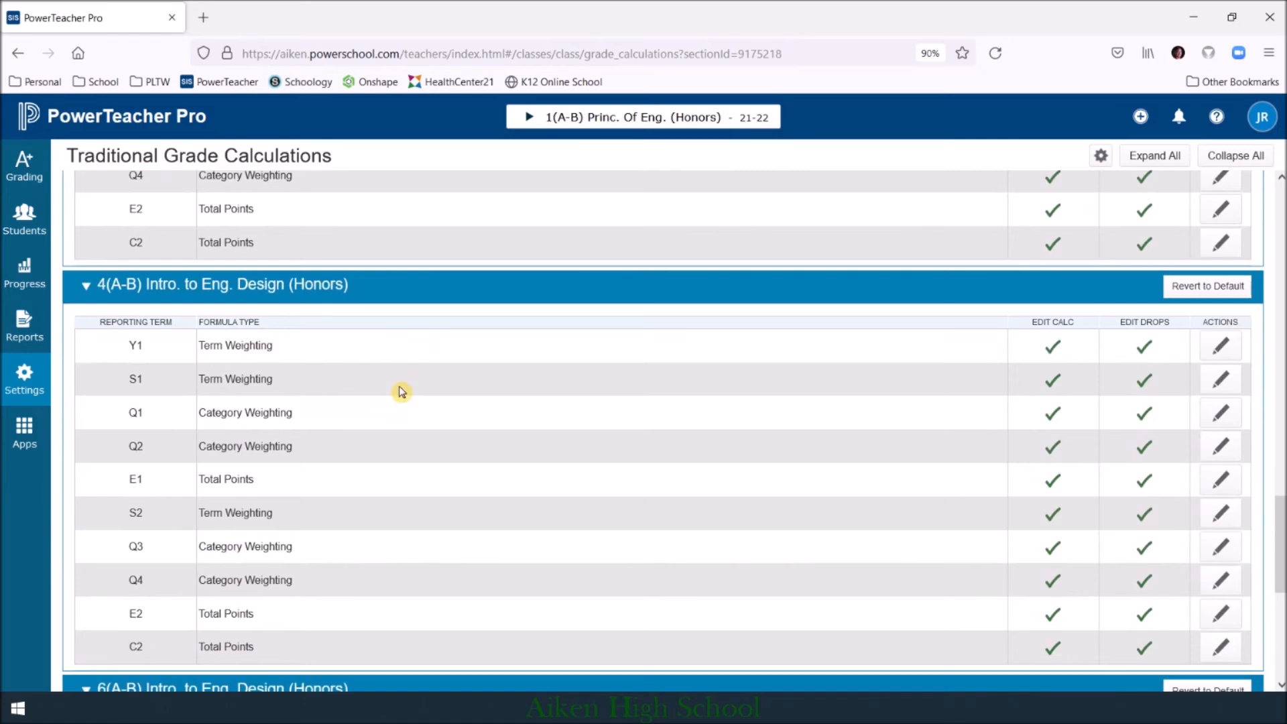
scroll(402, 392, down, 2)
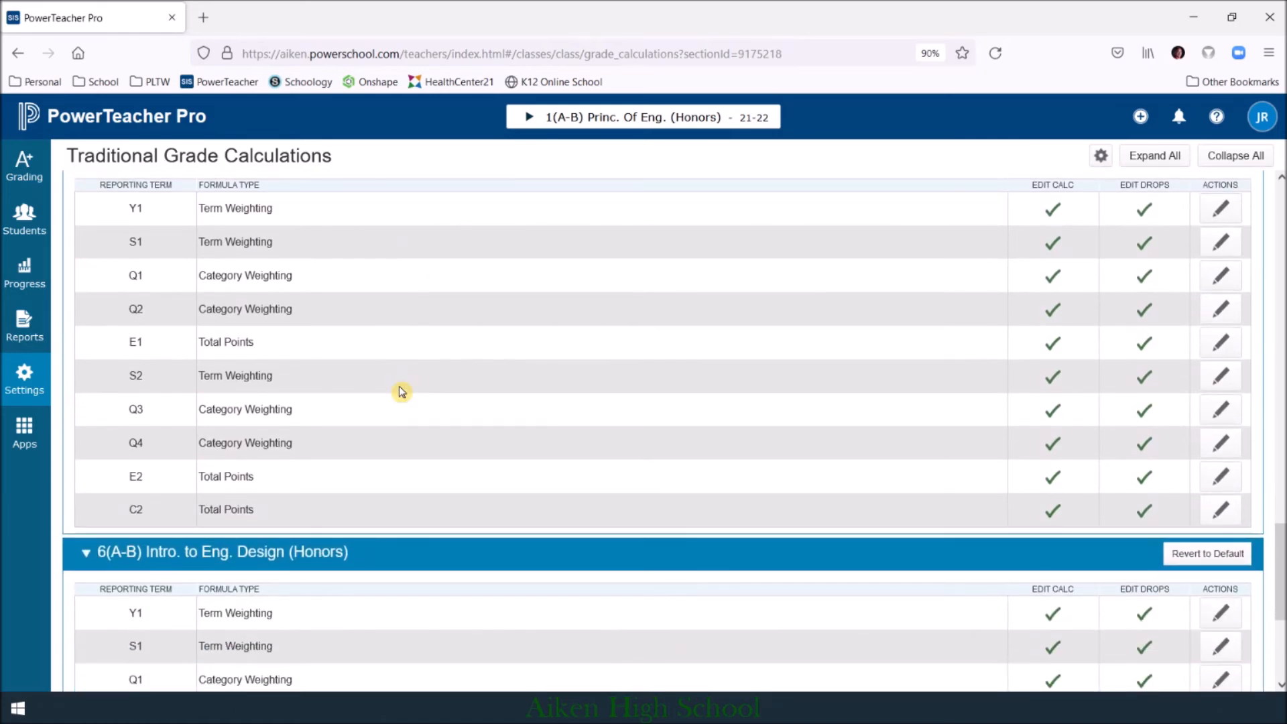
Step: Check the Q1, E1 and Q4 grade calculation formulas of 4(A-B) Intro. to Eng. Design (Honors), saving each without edits
scroll(402, 391, up, 4)
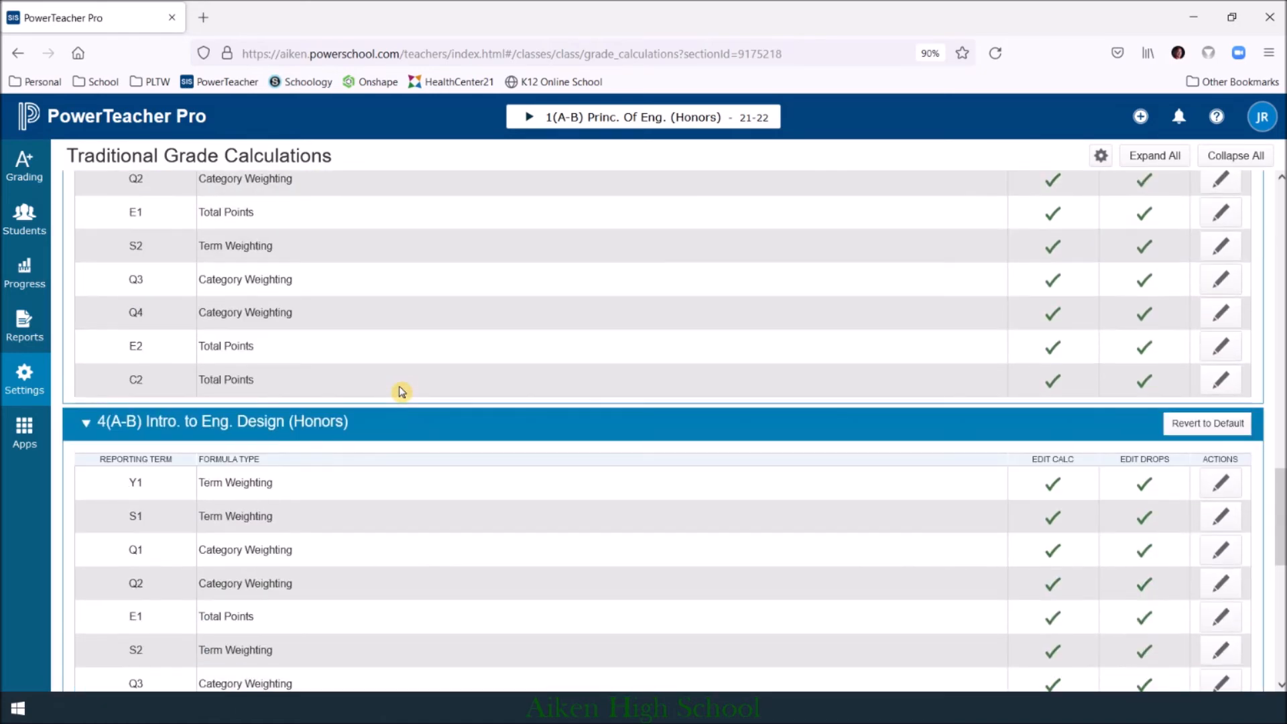
scroll(693, 455, down, 2)
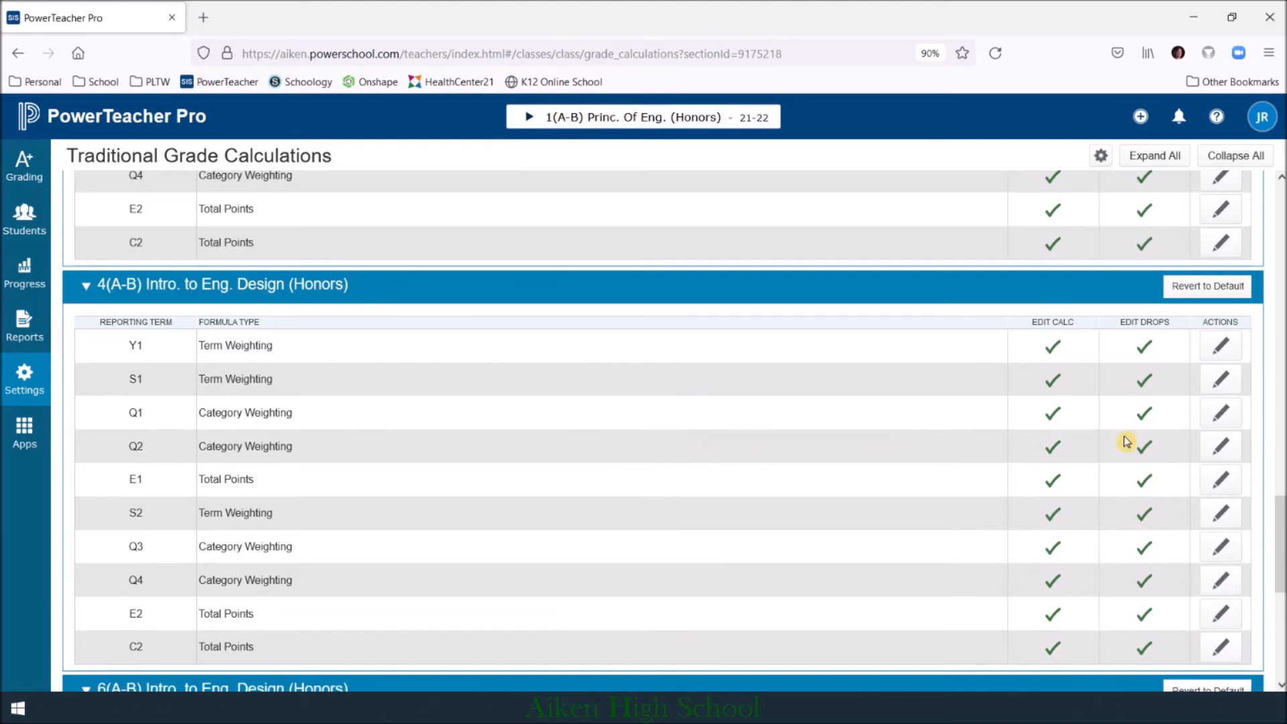
click(1234, 420)
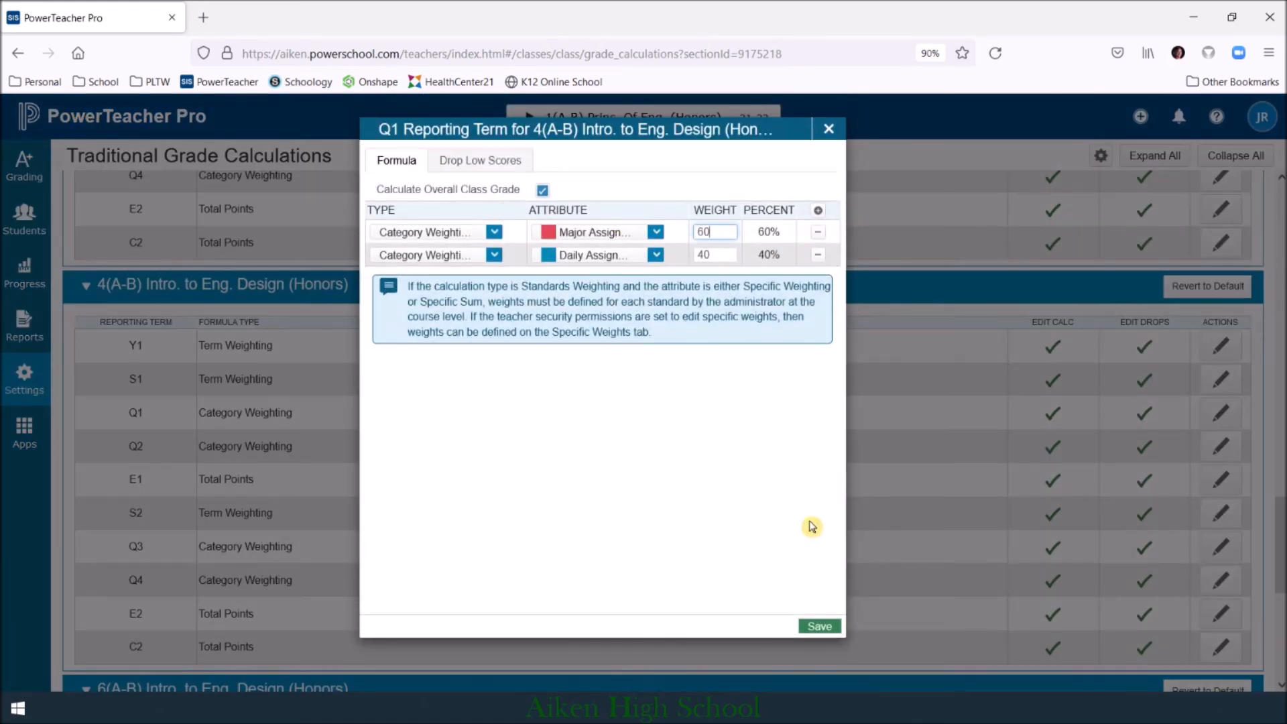
click(820, 628)
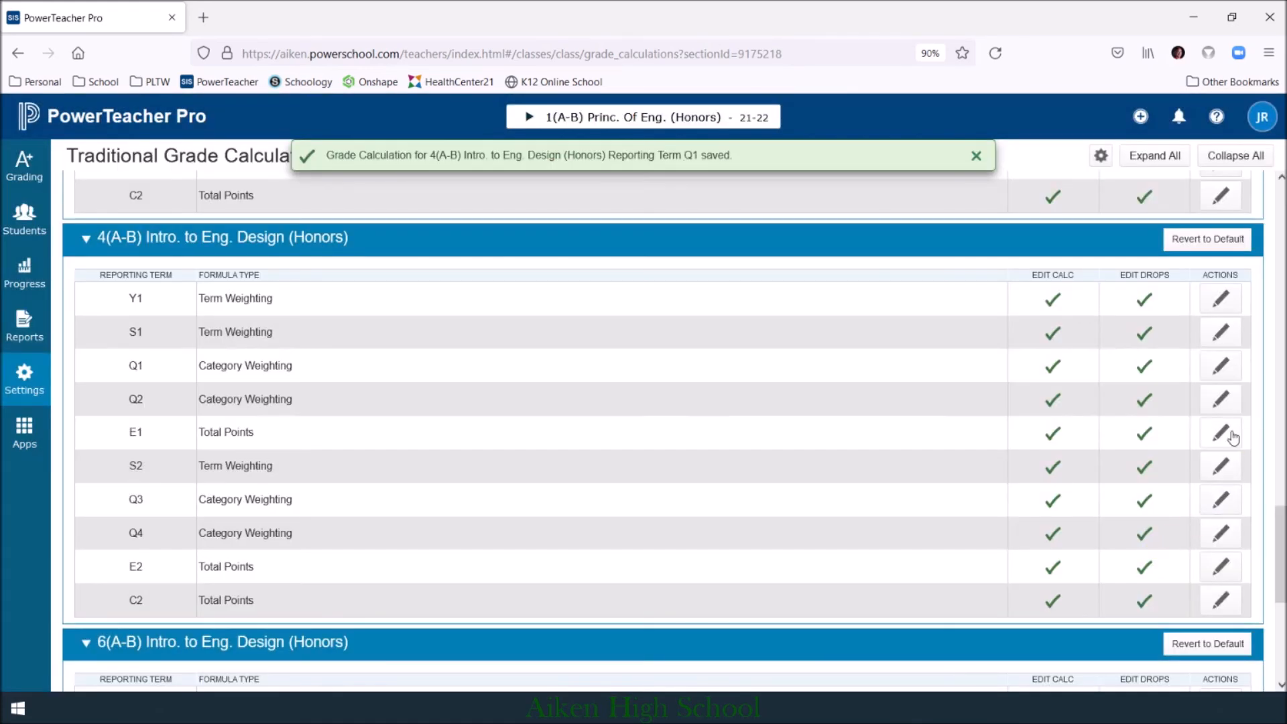
click(1221, 432)
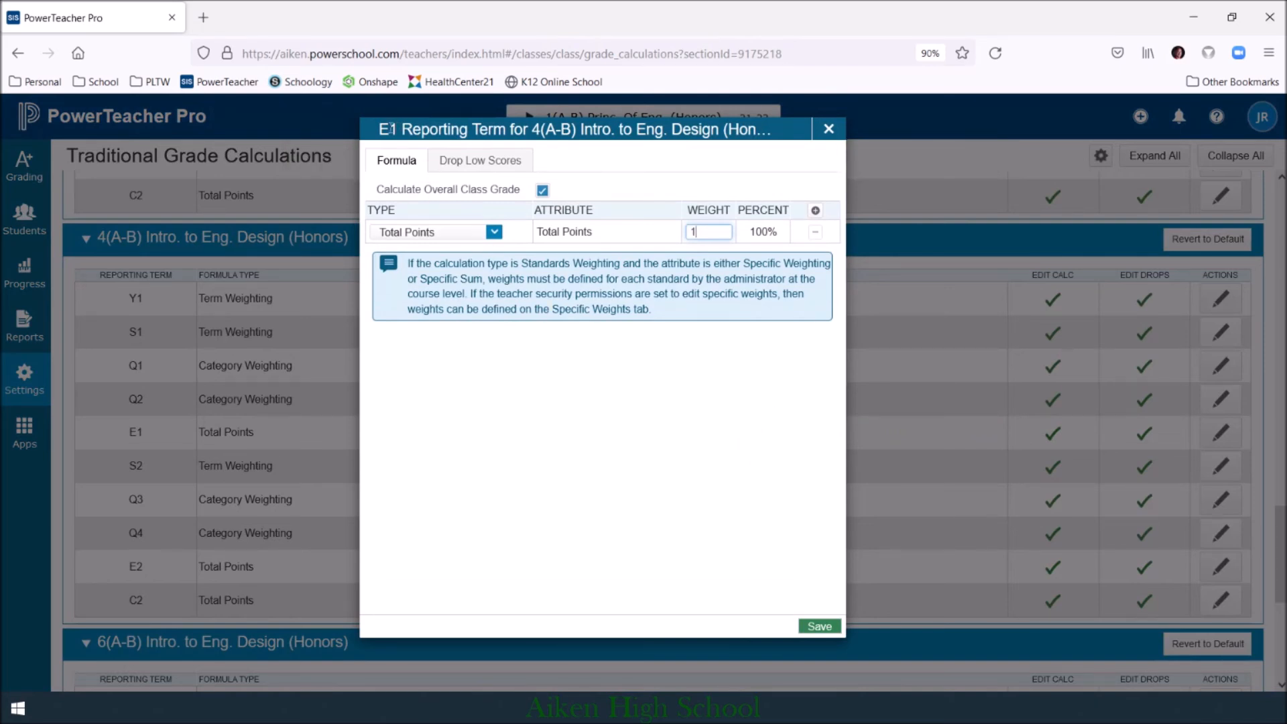
click(831, 628)
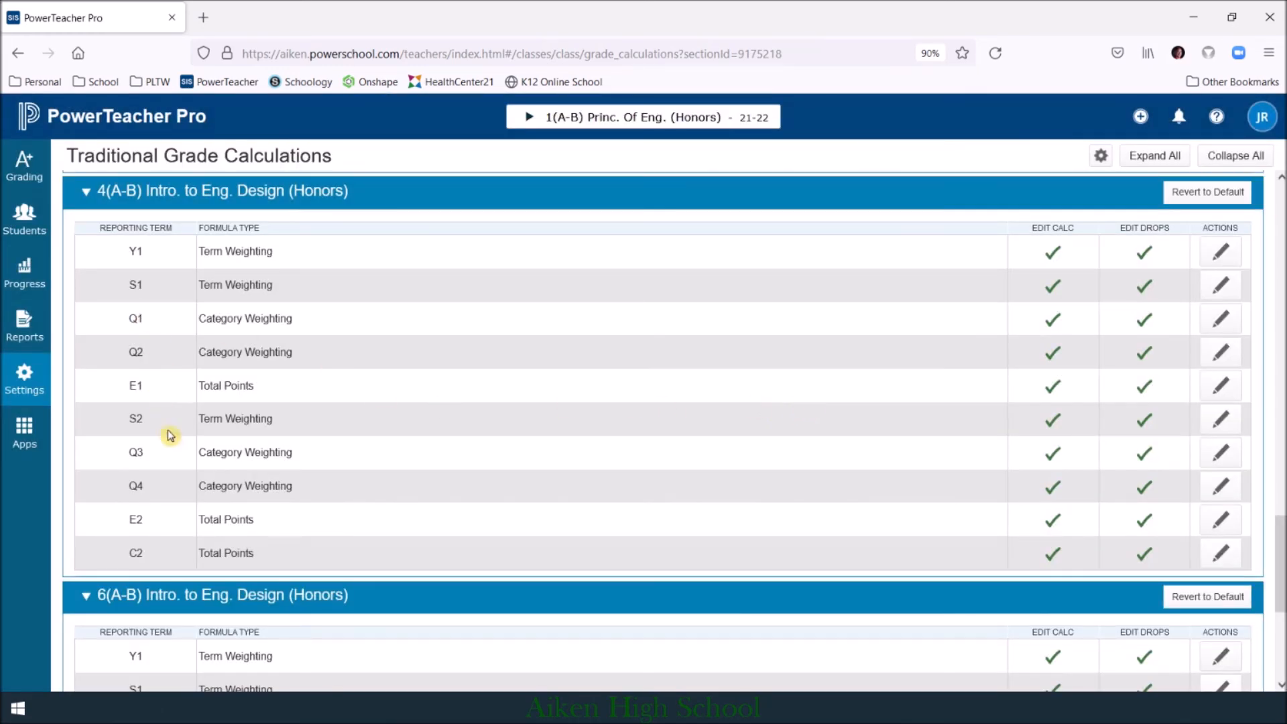
click(1221, 486)
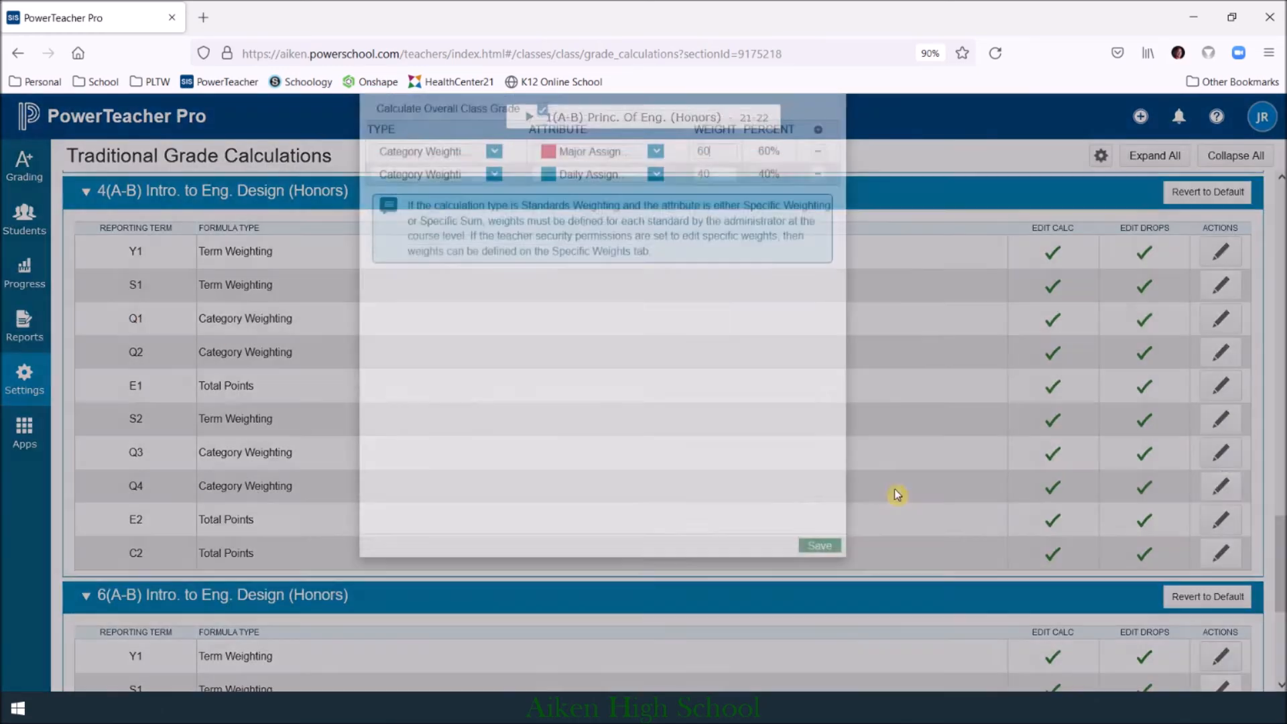
click(815, 626)
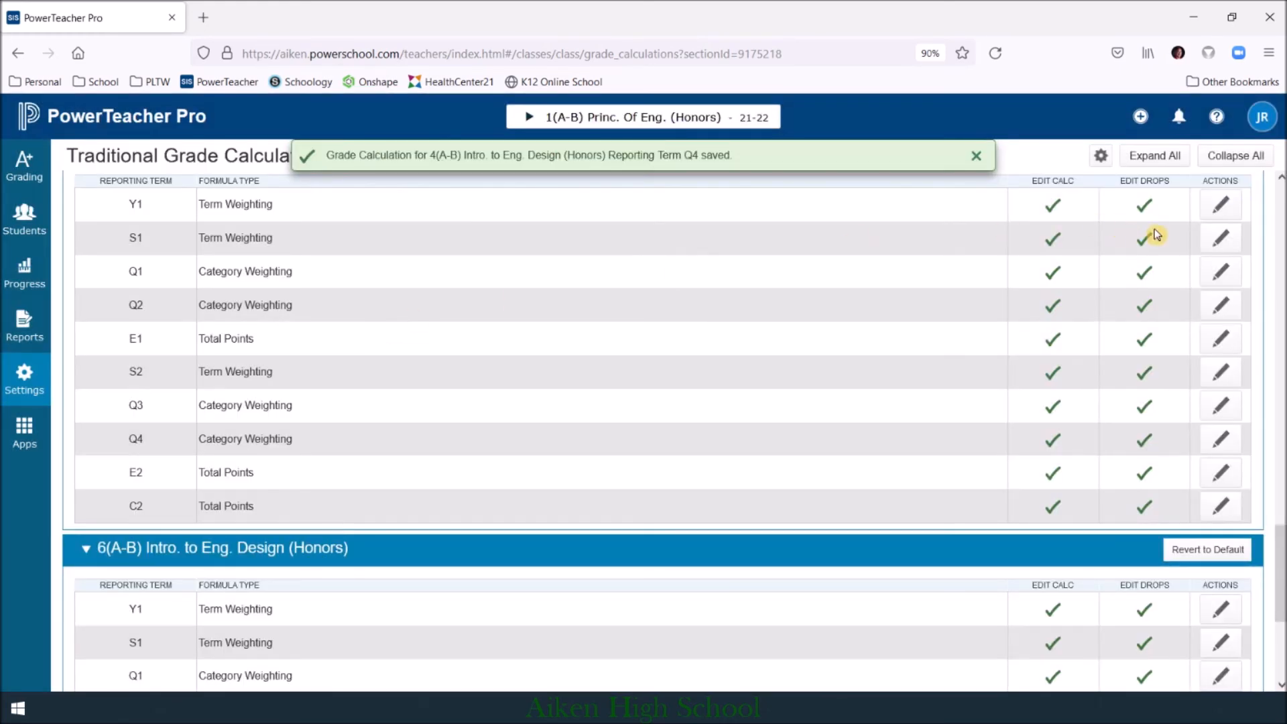
Step: Check the S1, C2 and Y1 grade calculation formulas of 4(A-B) Intro. to Eng. Design (Honors), saving each without edits
click(1221, 238)
click(822, 623)
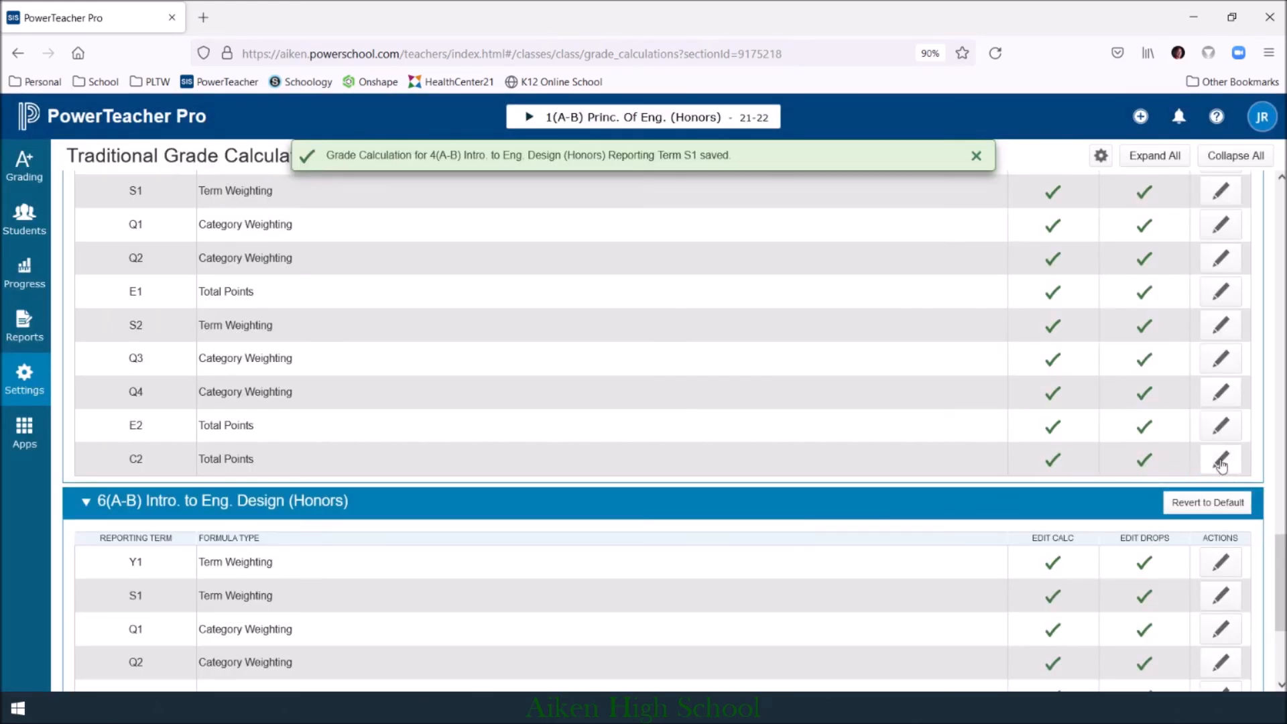
click(1221, 461)
click(819, 625)
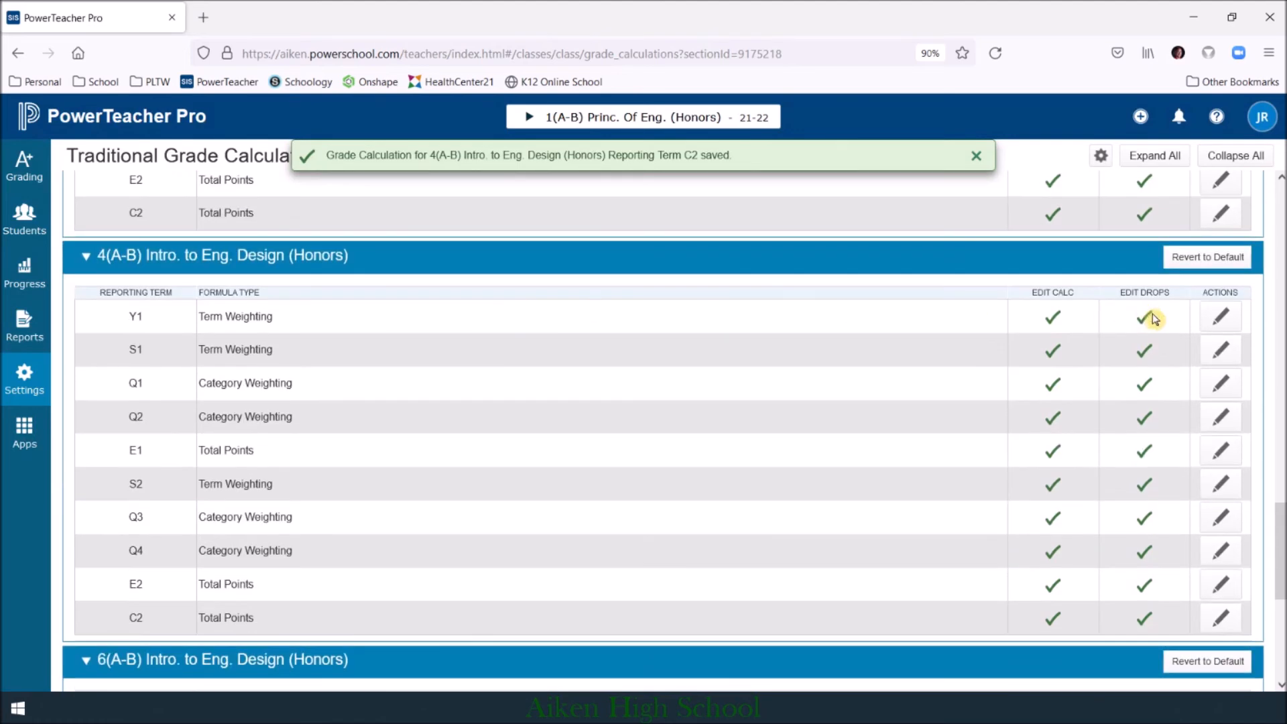
click(1221, 316)
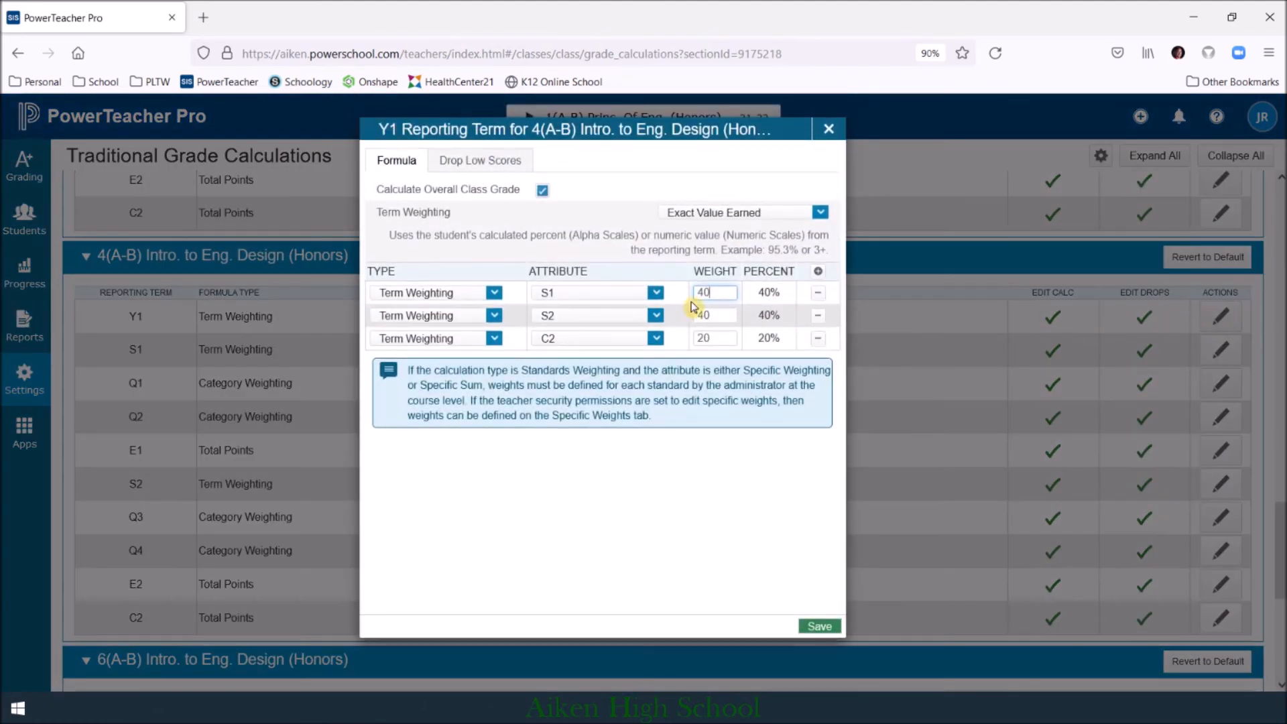
click(819, 625)
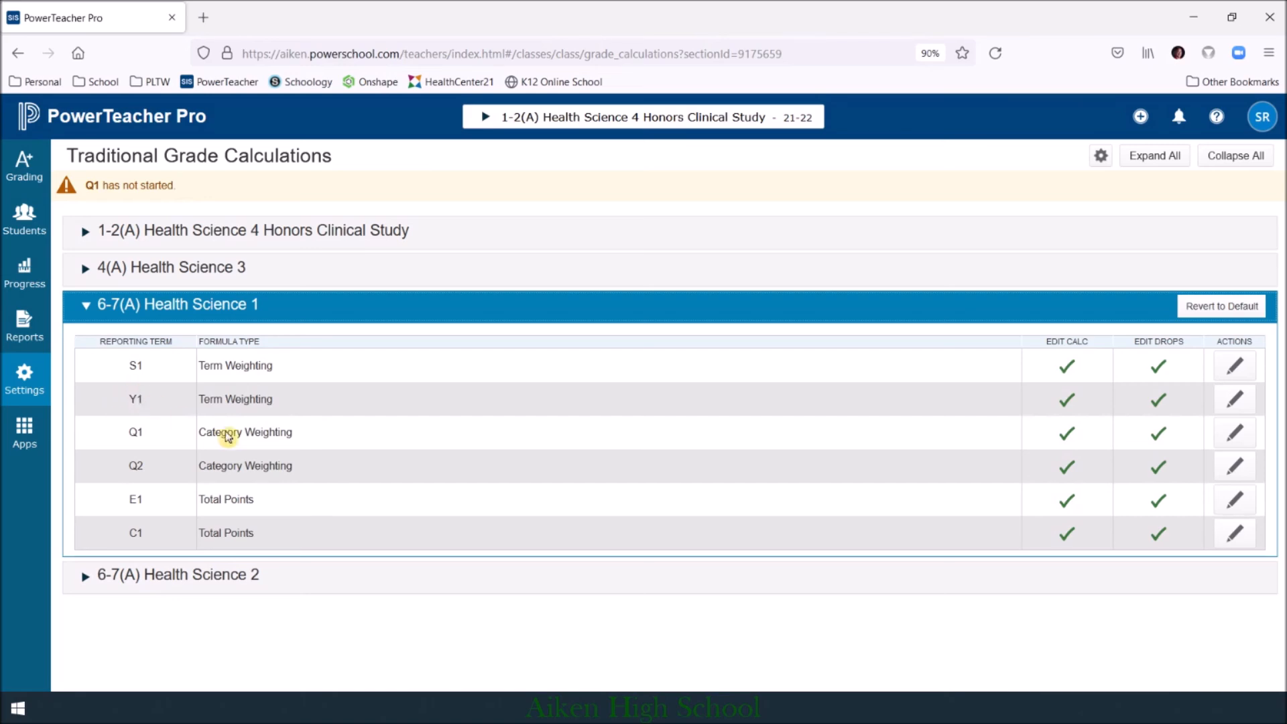
Step: Check the Q1, E1, C1 and S1 grade calculation formulas of 6-7(A) Health Science 1, saving each without edits
click(1233, 436)
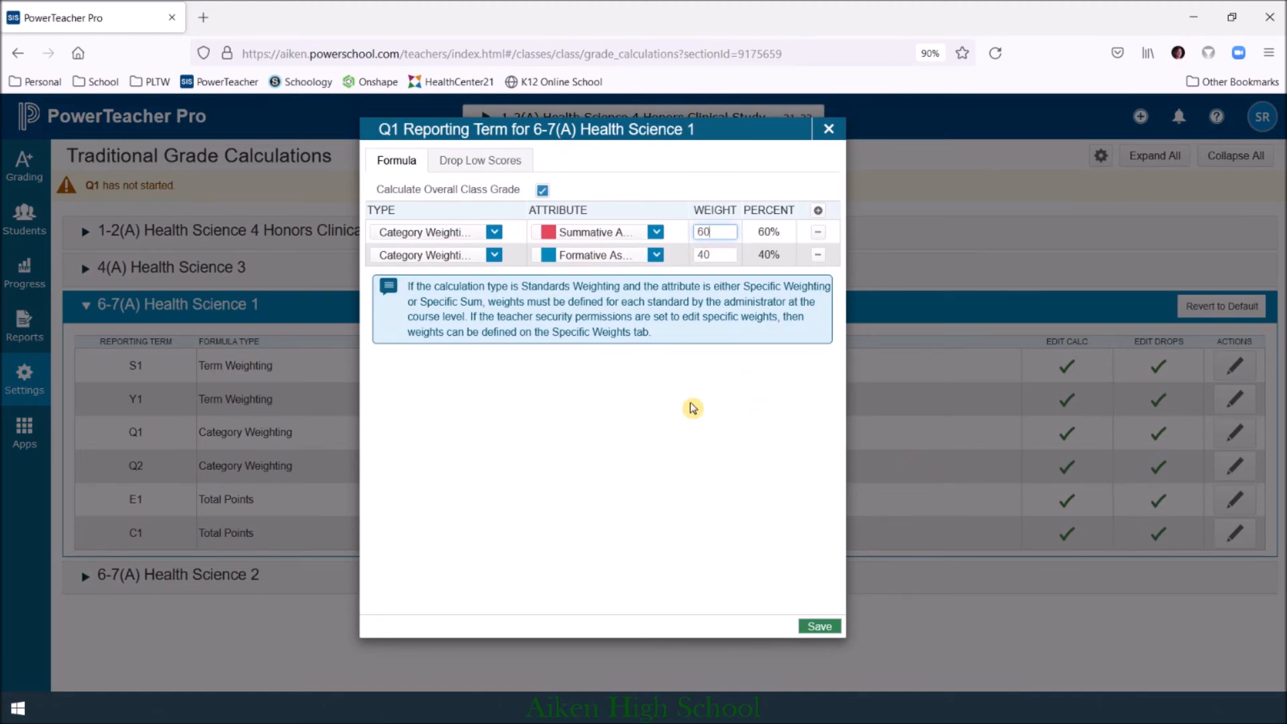
click(820, 626)
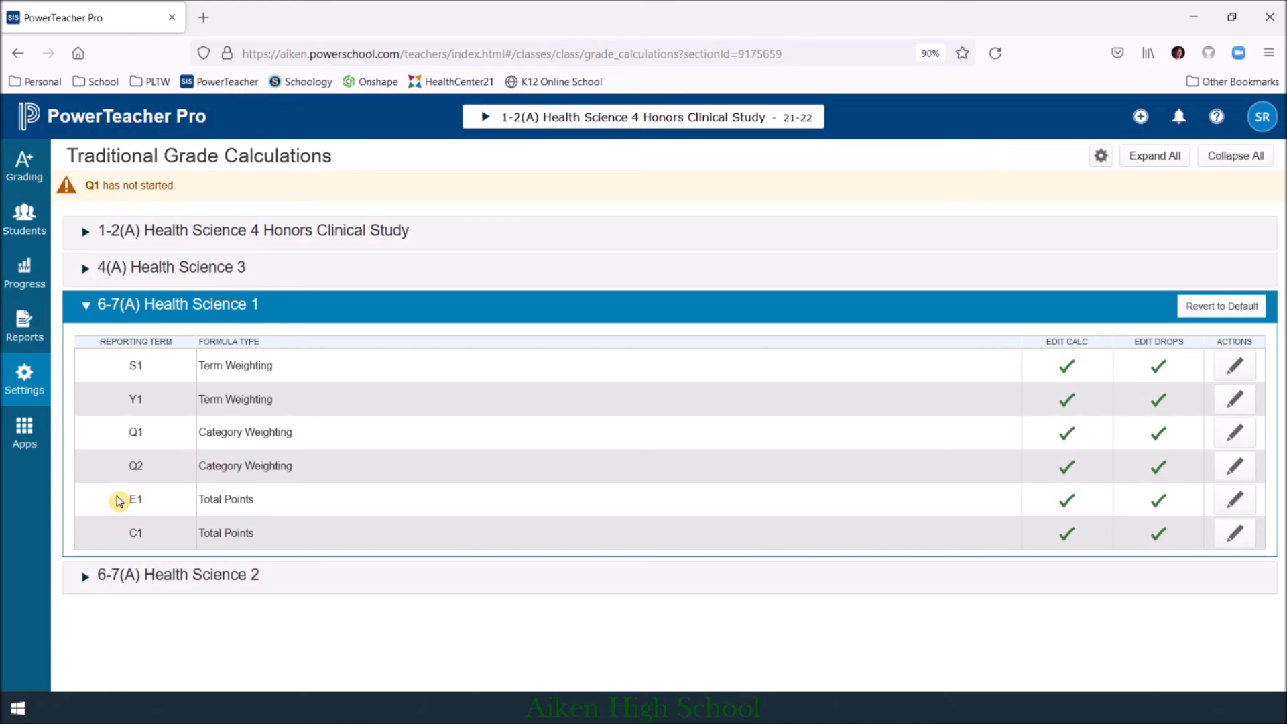
click(1236, 499)
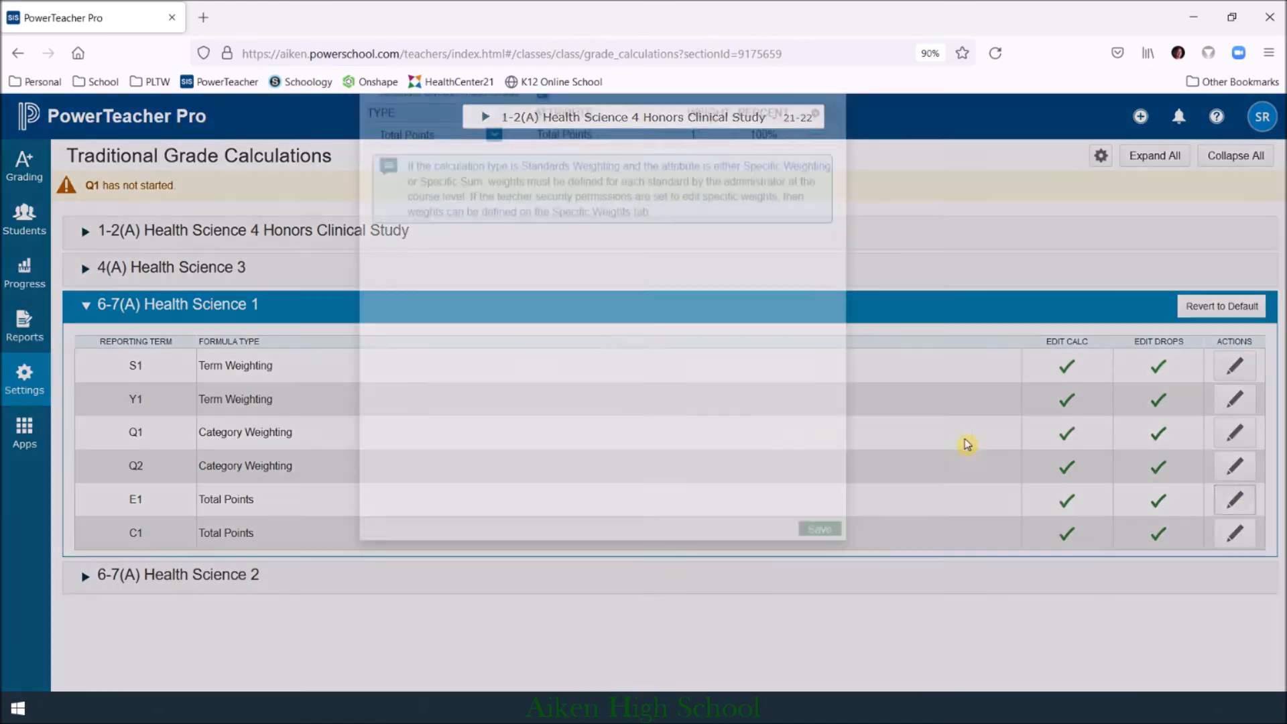
click(819, 626)
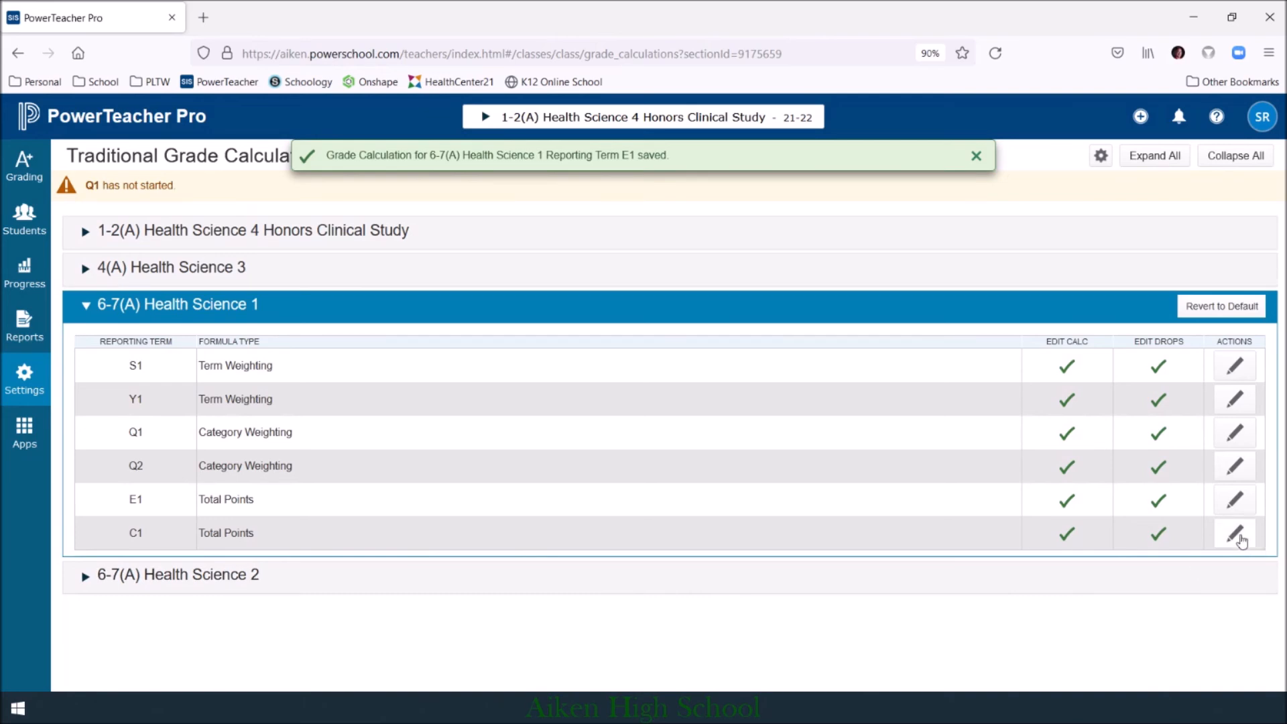
click(1237, 536)
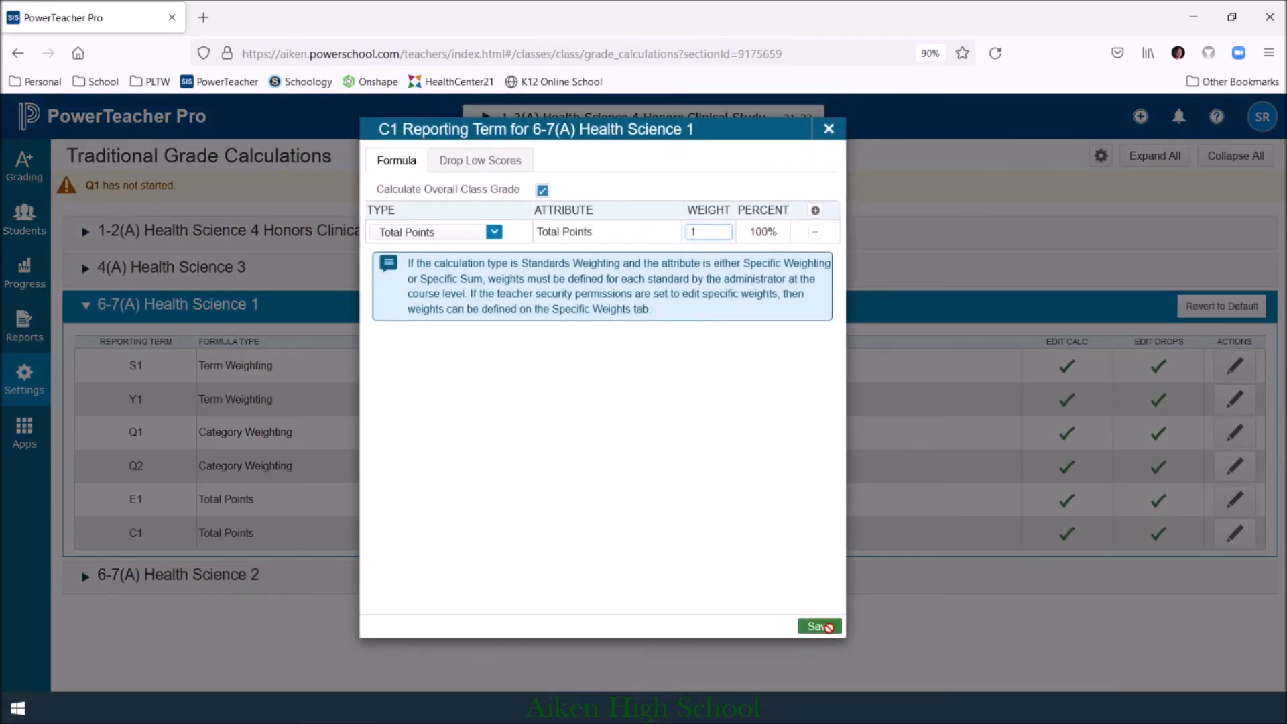
click(819, 626)
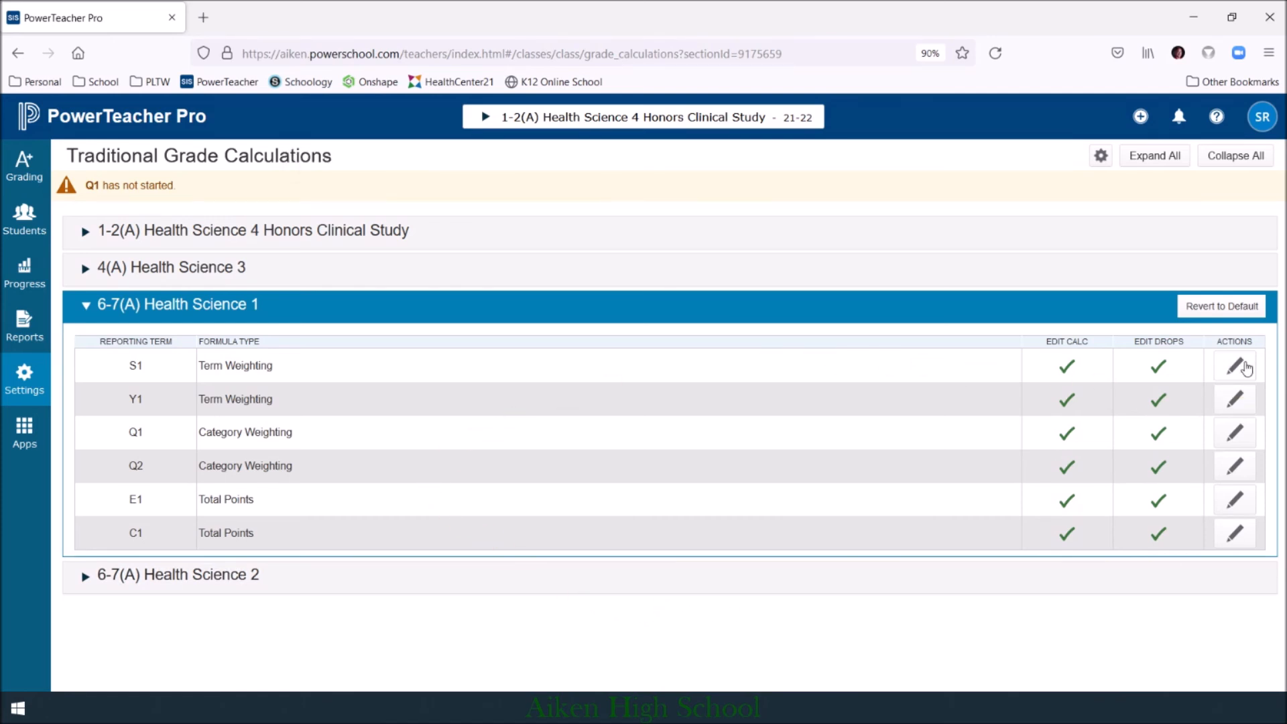
click(1237, 367)
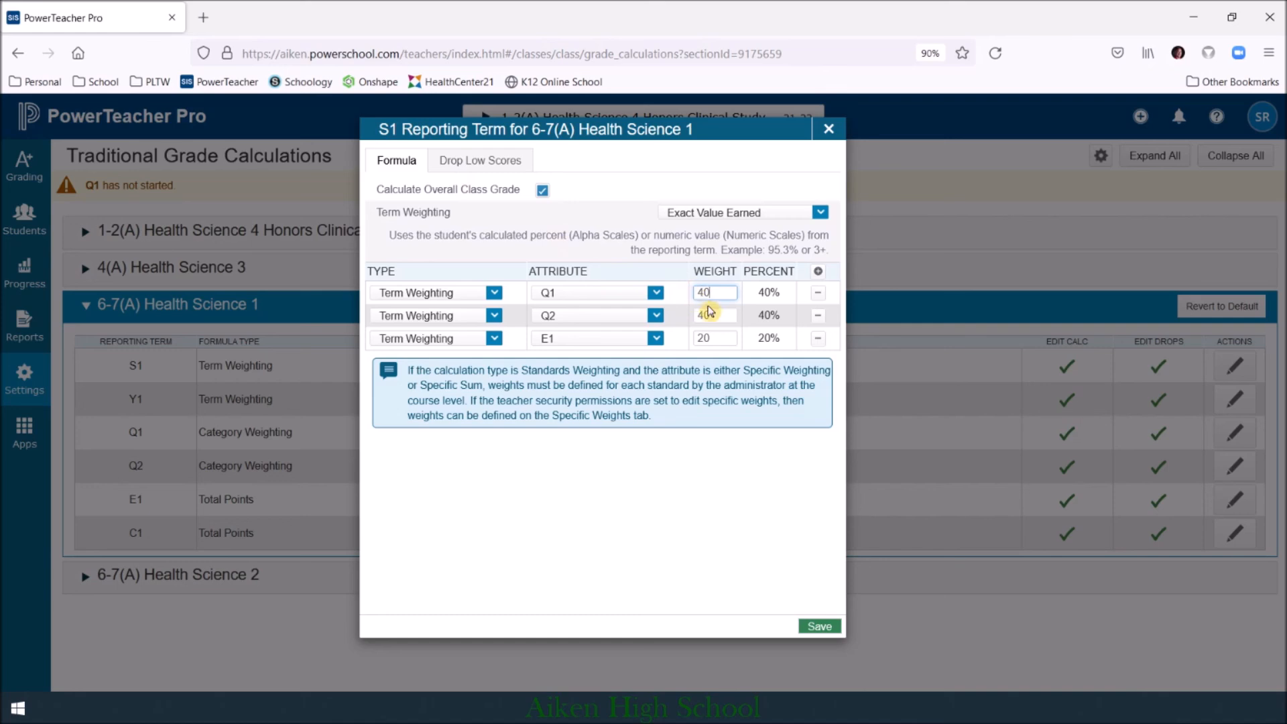
click(818, 628)
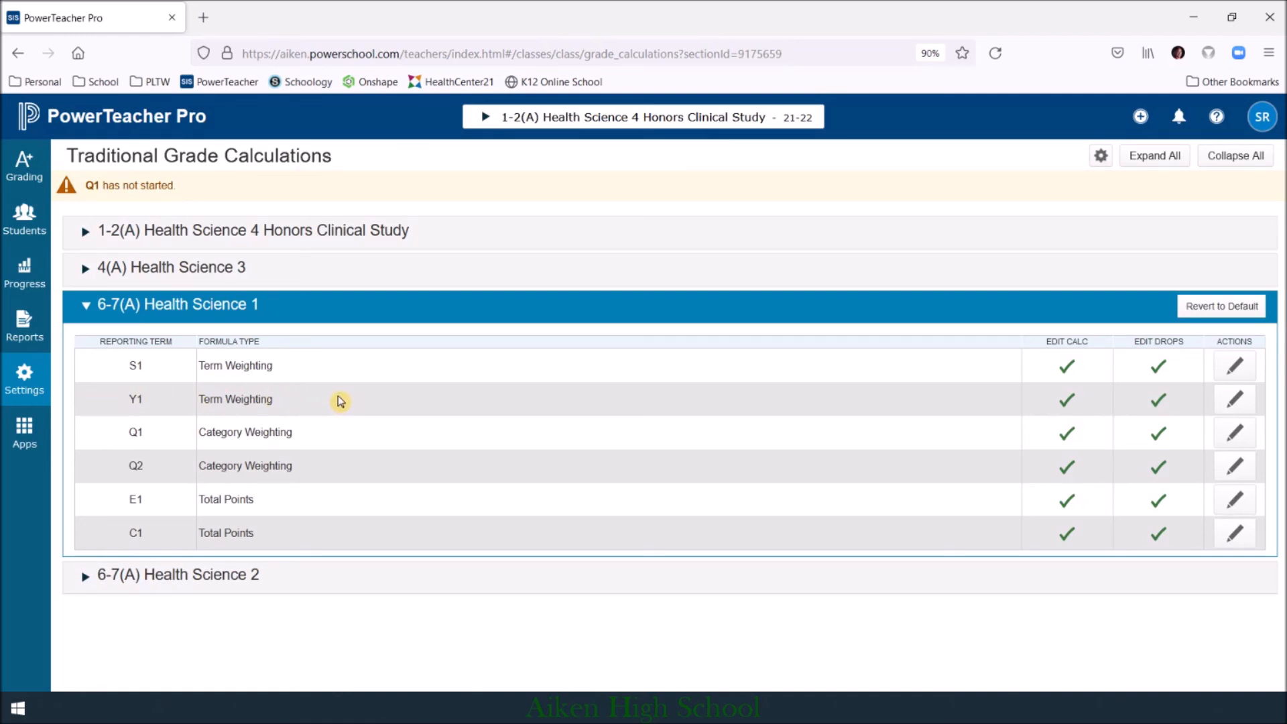
Step: Collapse 6-7(A) Health Science 1, then check the Q3, Q4 and S2 formulas of 6-7(A) Health Science 2, saving each without edits
click(88, 306)
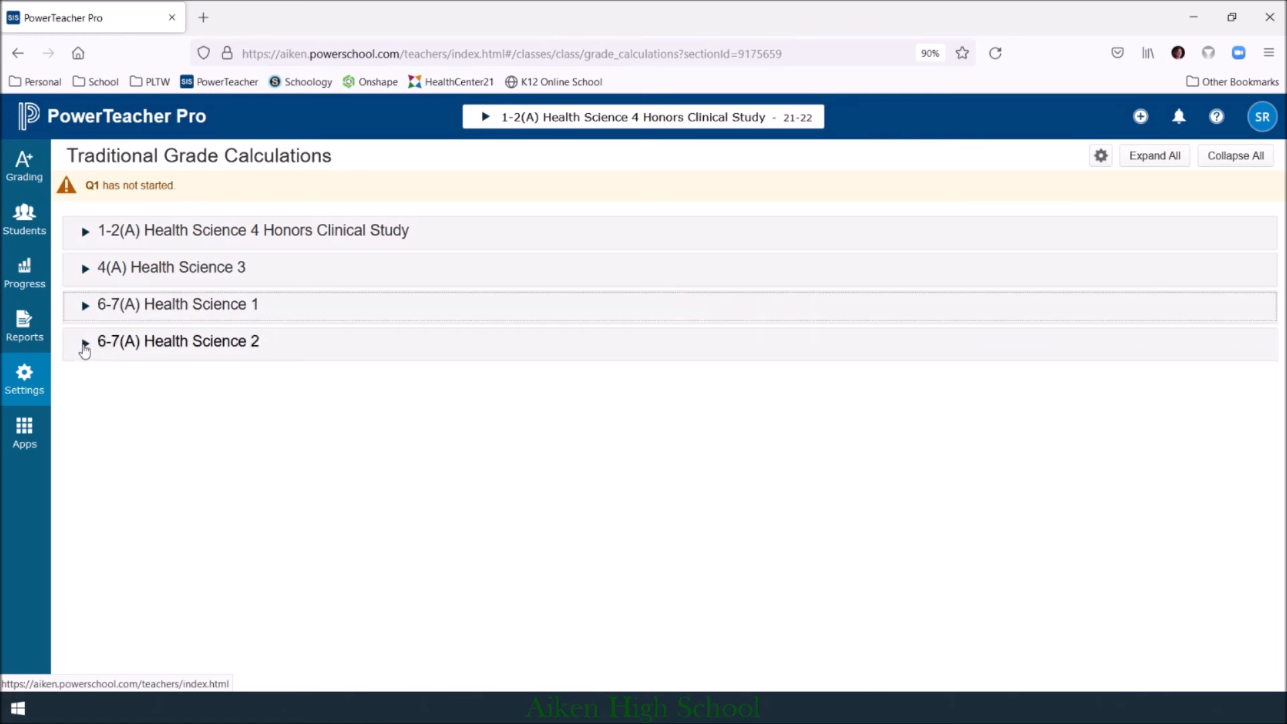
click(84, 345)
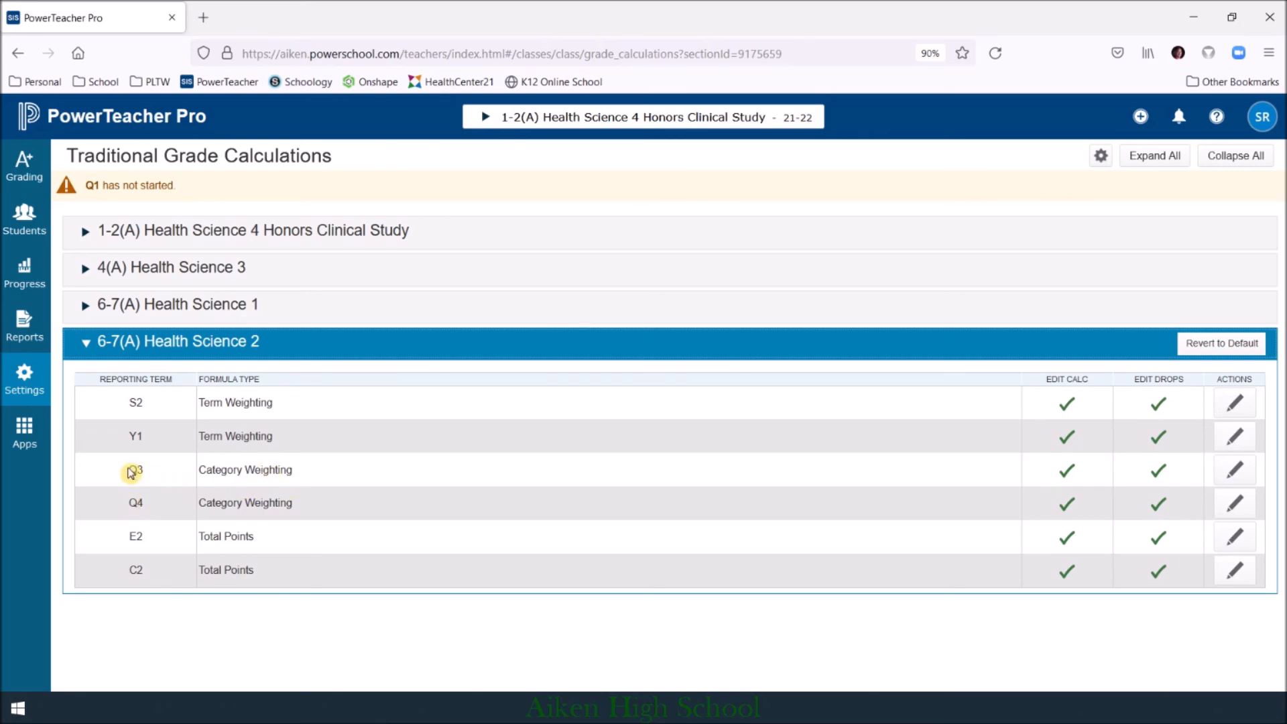
click(1234, 470)
click(813, 628)
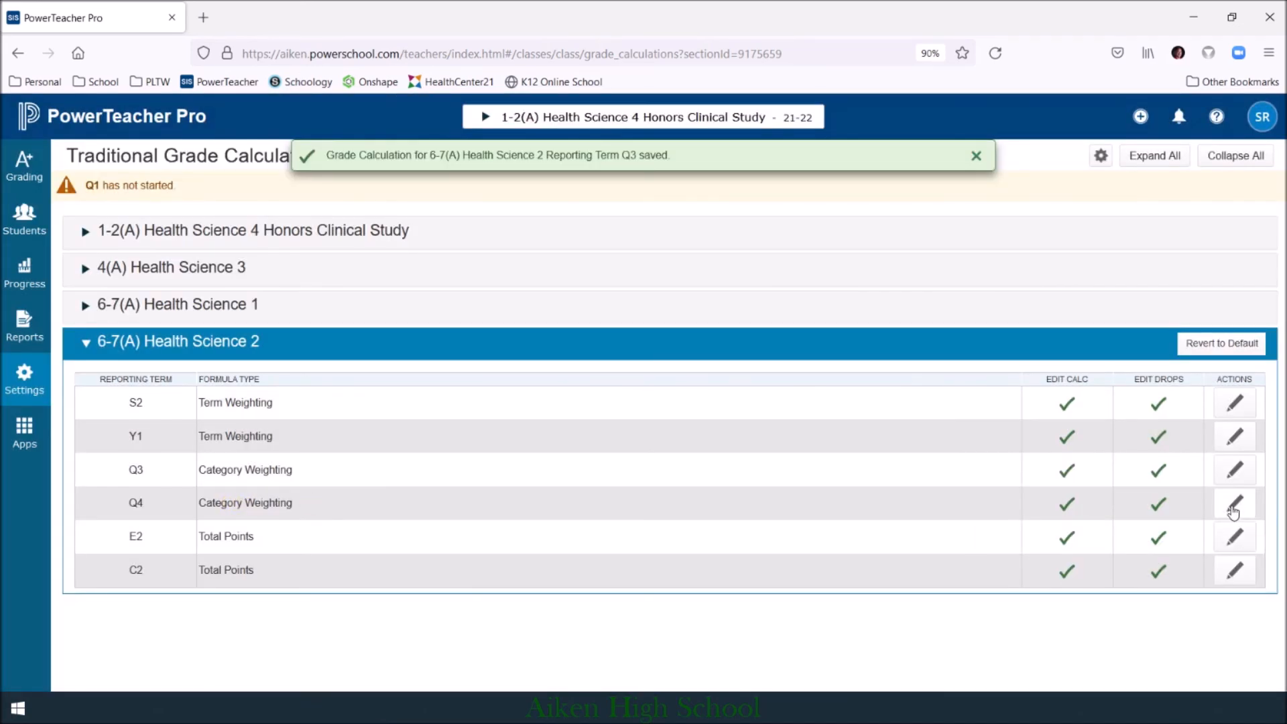
click(1233, 509)
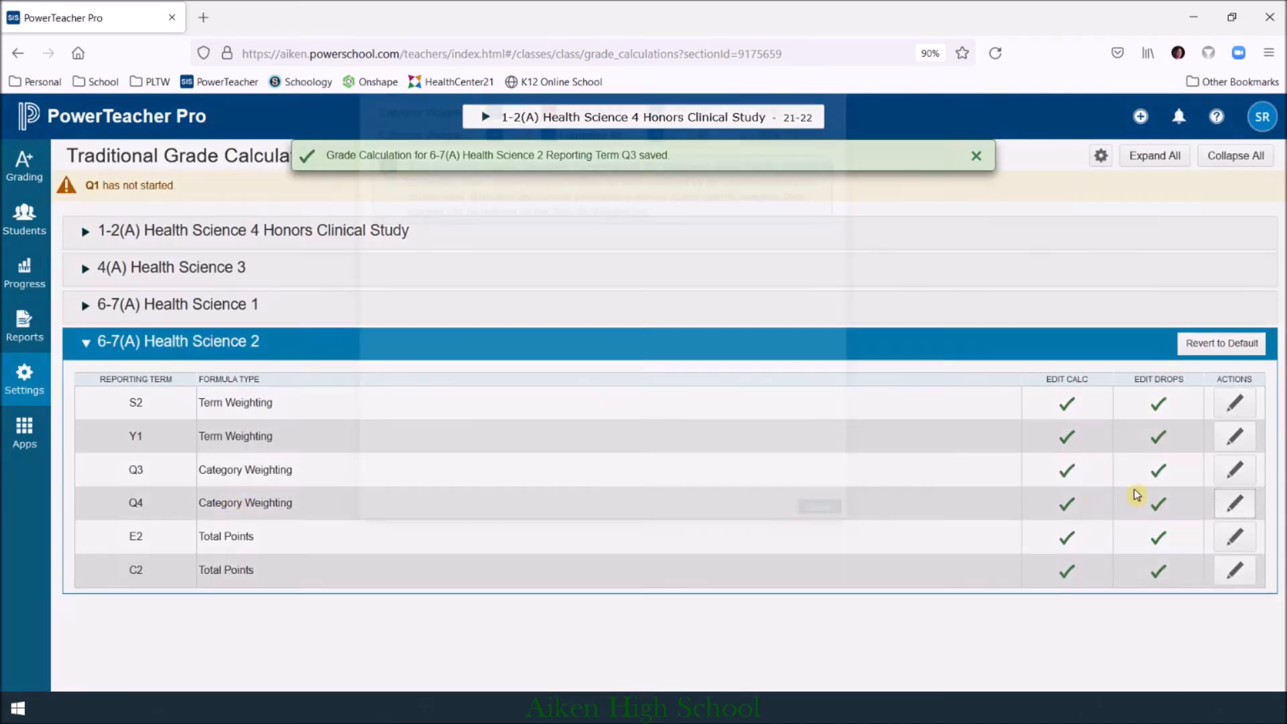
click(816, 628)
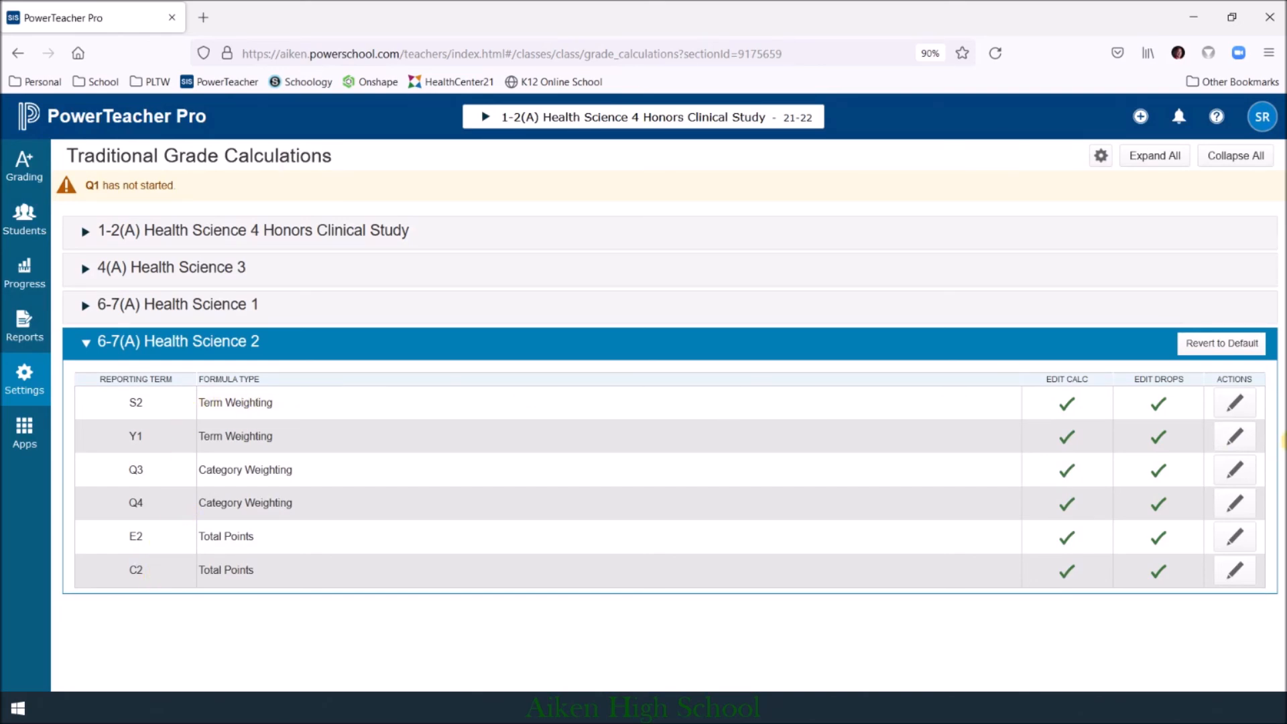
click(1233, 403)
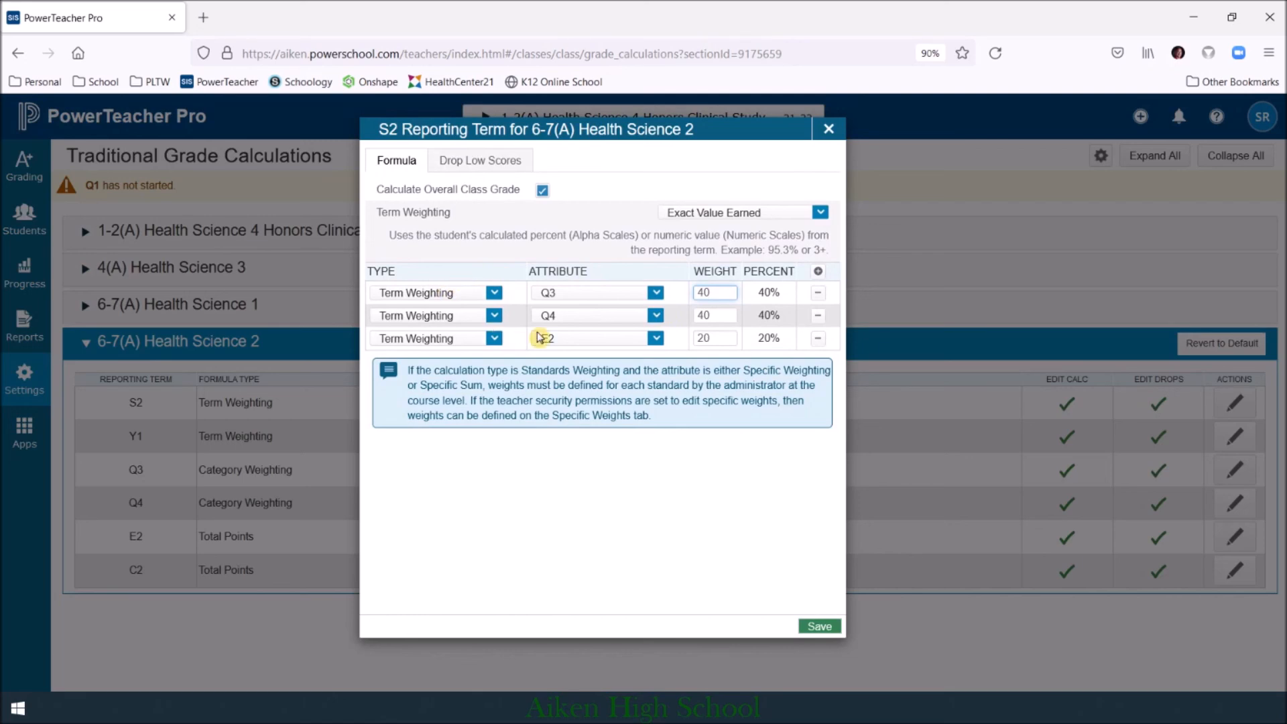
click(819, 626)
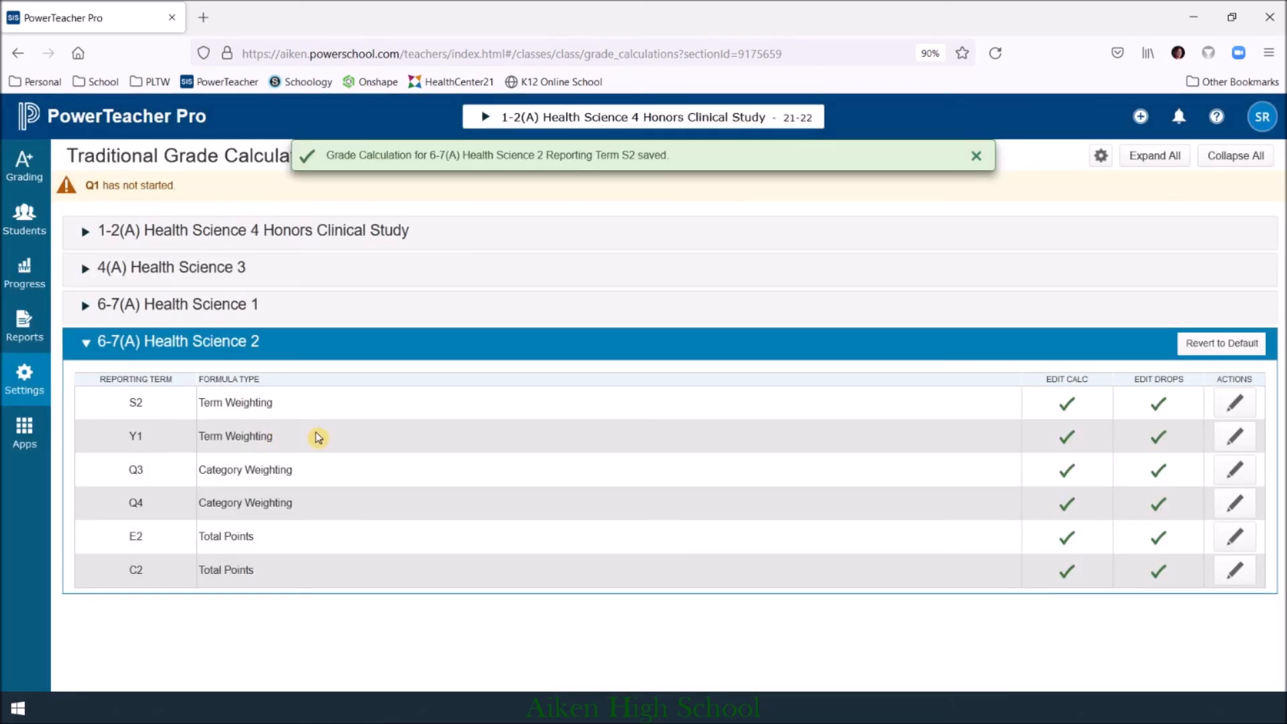
Step: Expand both 6-7(A) Health Science 1 and 6-7(A) Health Science 2 to compare their reporting terms and formula types
click(83, 343)
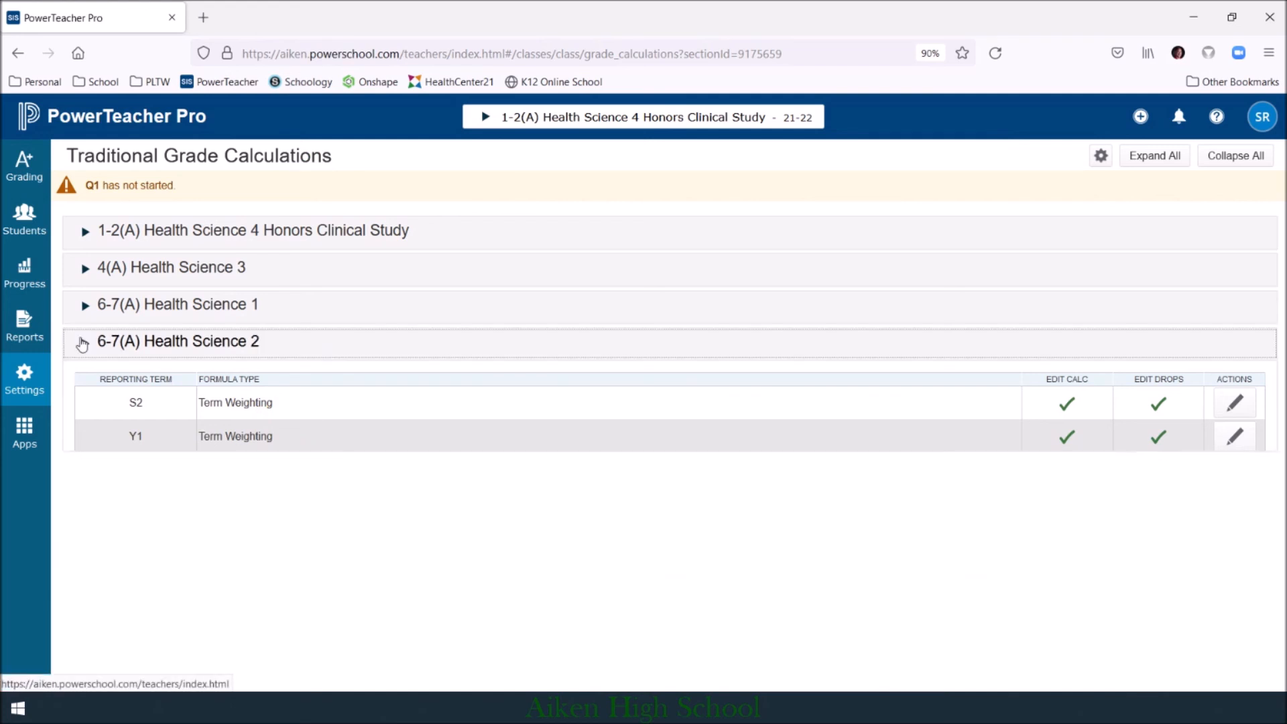
click(84, 342)
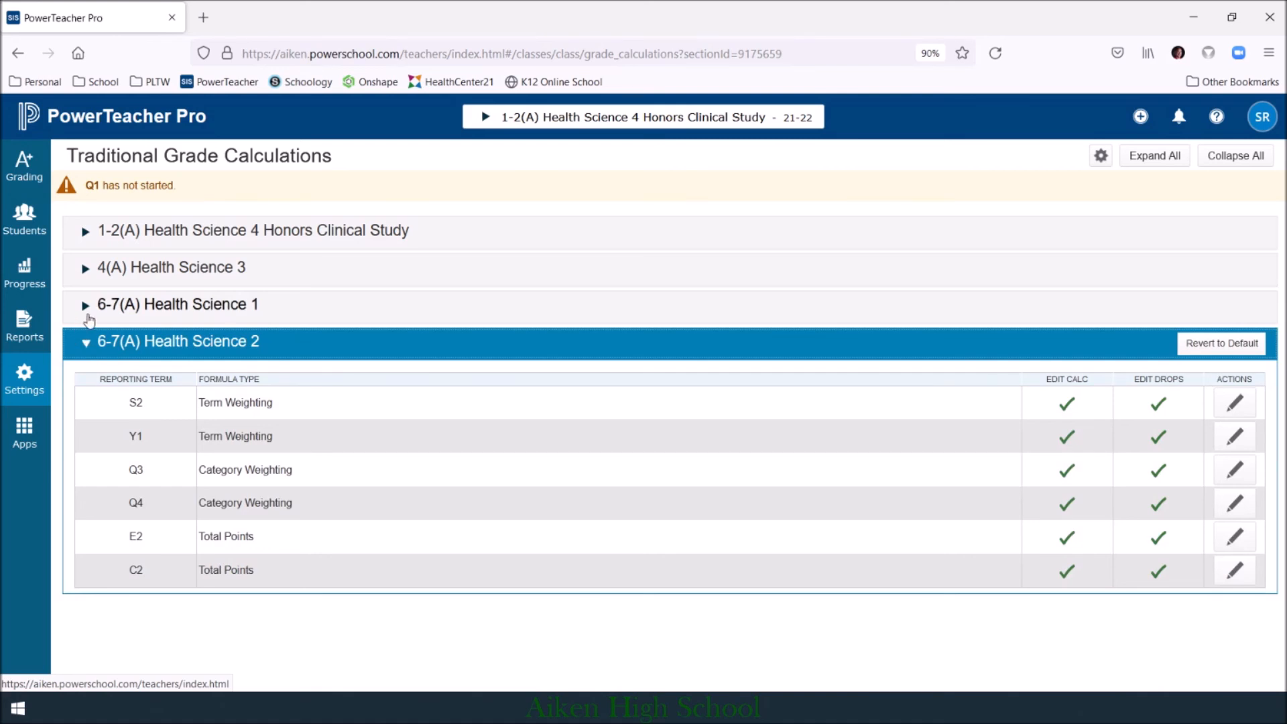
click(84, 305)
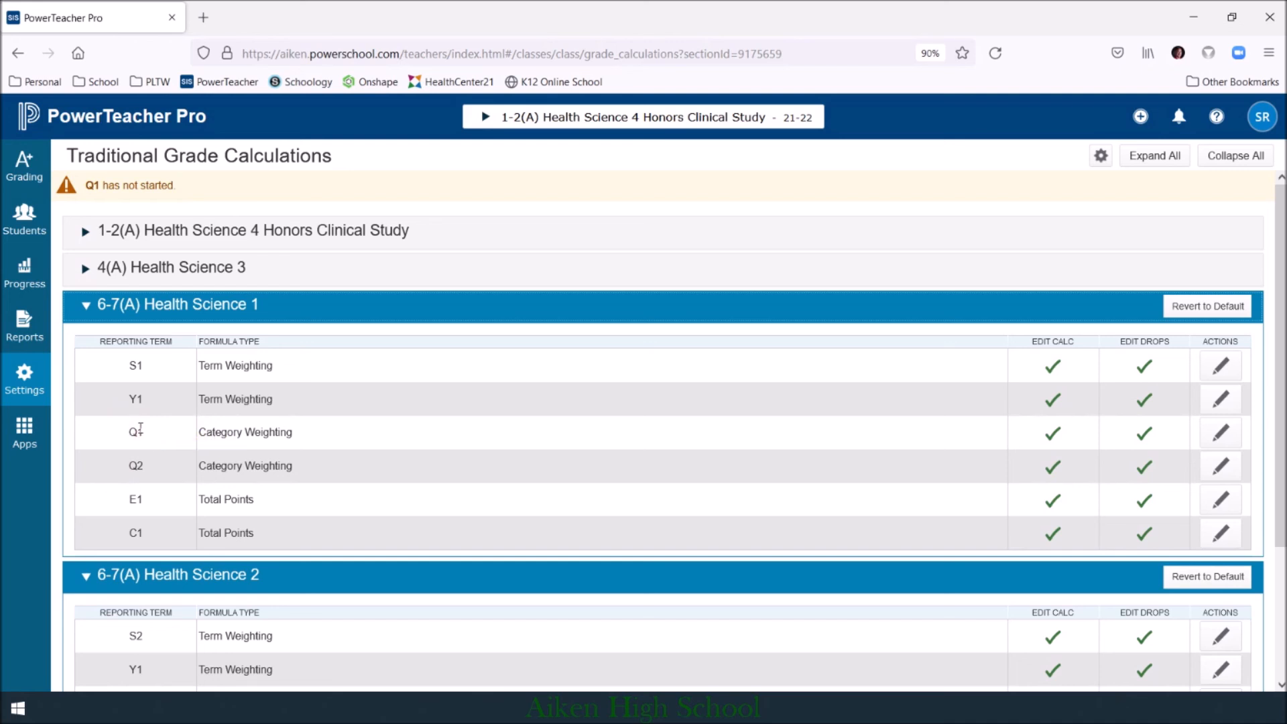
click(153, 434)
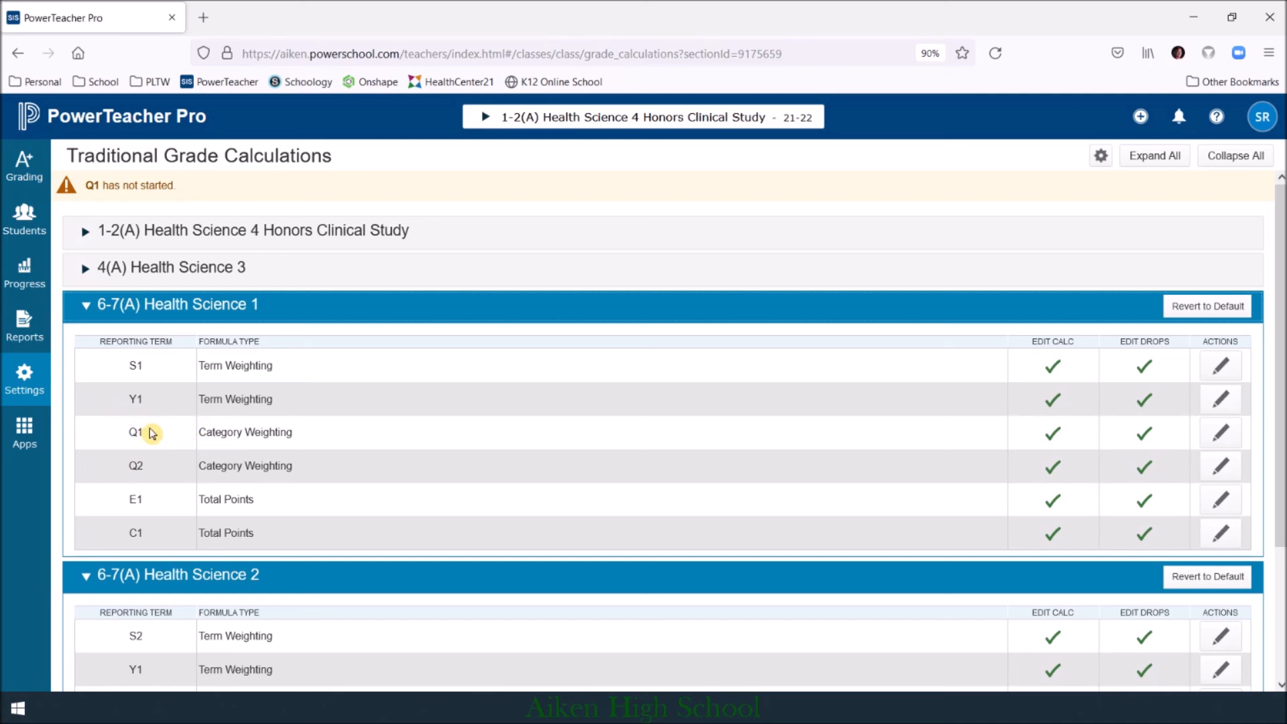